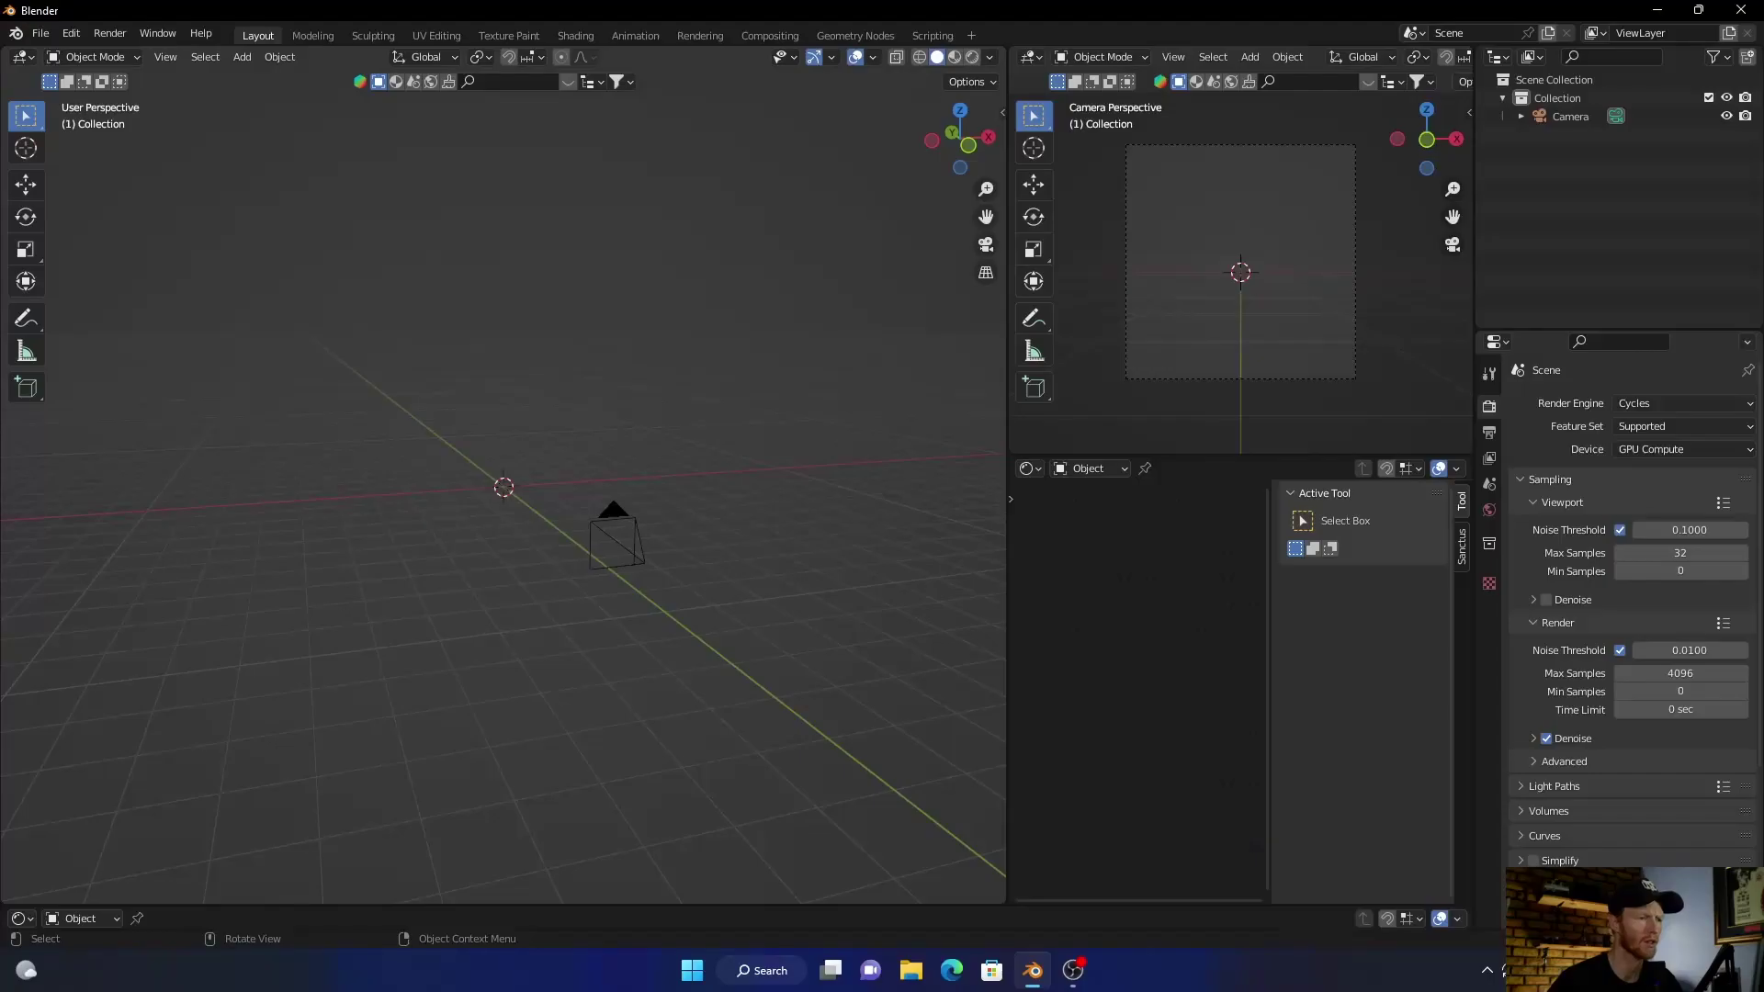
Step: Turn on the Screencast Keys display in the main 3D viewport and hide its settings again
{"action": "mouse_move", "coordinate": [504, 487]}
{"action": "middle_mouse_down"}
{"action": "mouse_move", "coordinate": [542, 466]}
{"action": "mouse_move", "coordinate": [526, 499]}
{"action": "middle_mouse_up"}
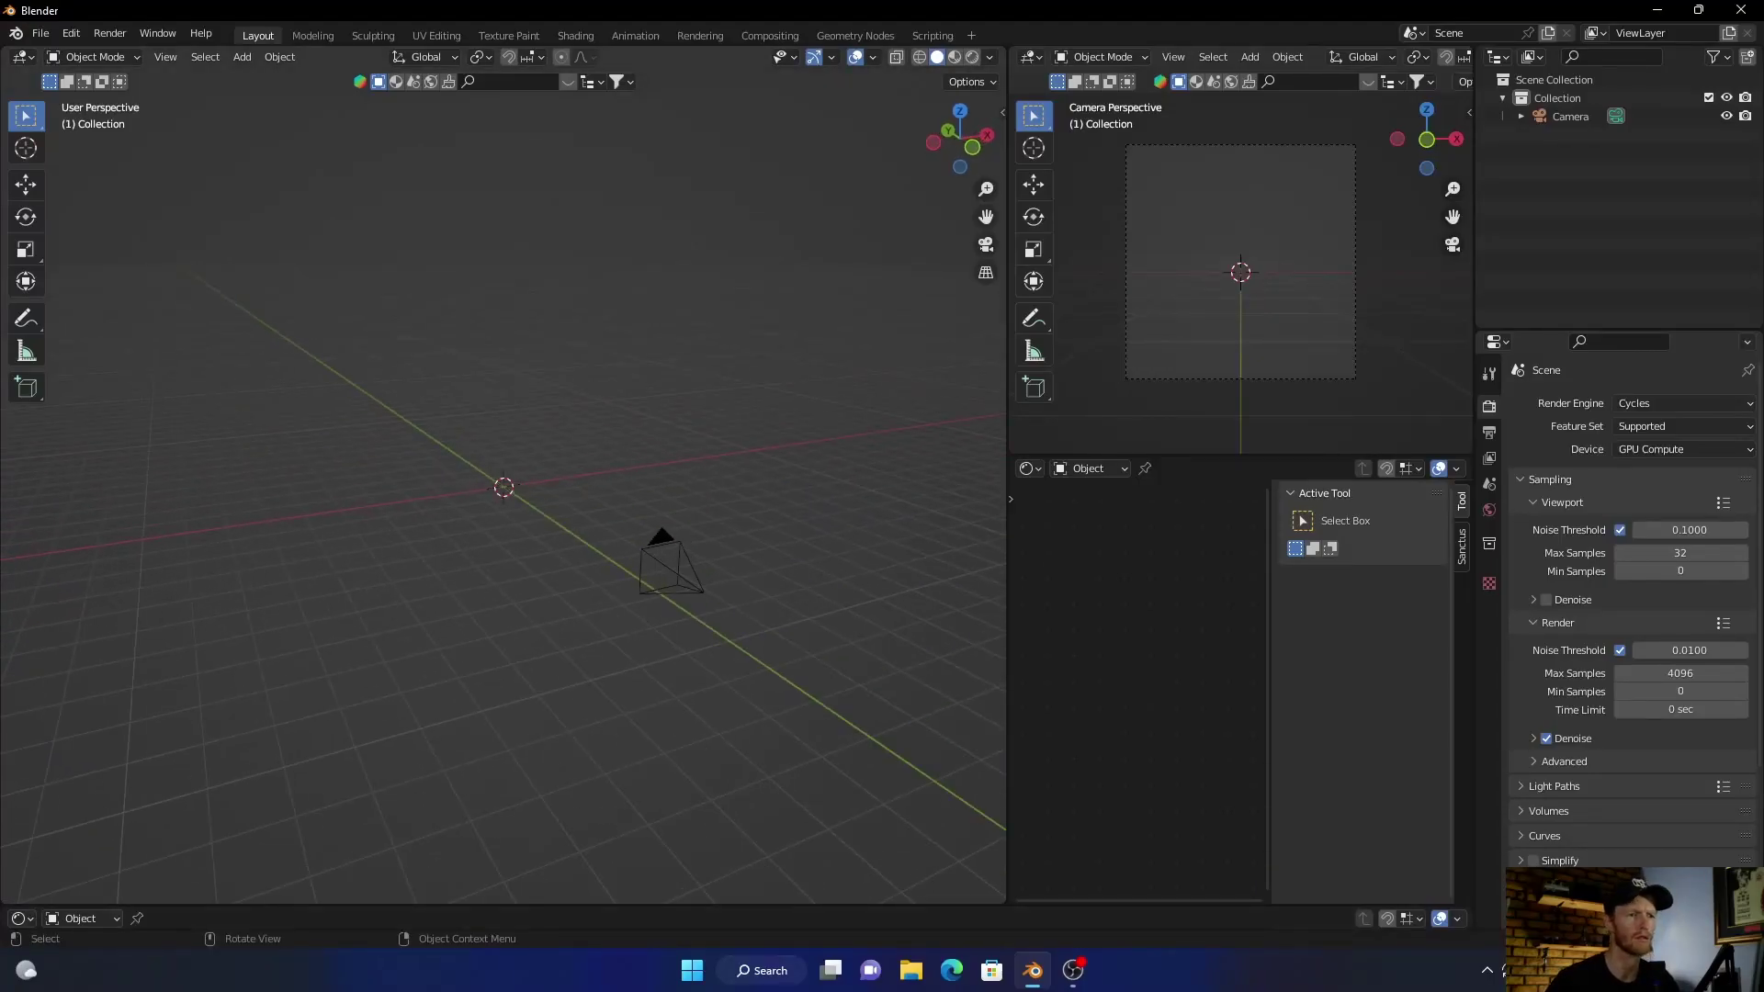
{"action": "key", "text": "n"}
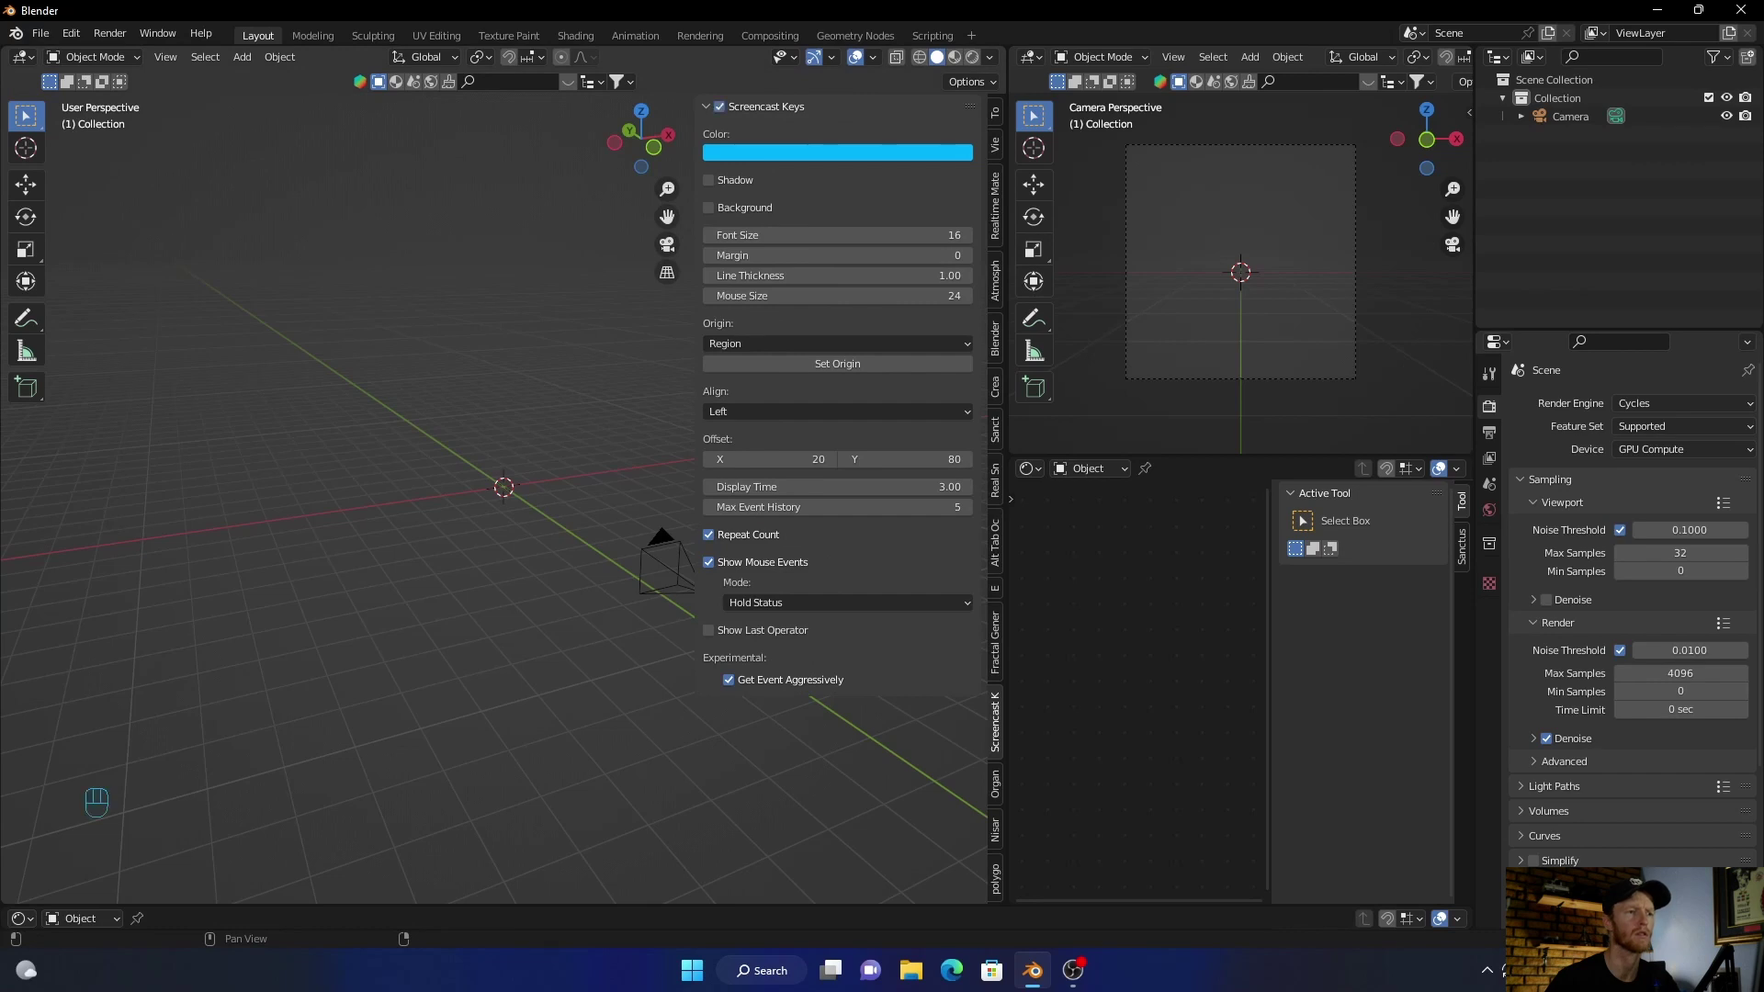
{"action": "left_click_drag", "start_coordinate": [695, 414], "coordinate": [992, 413]}
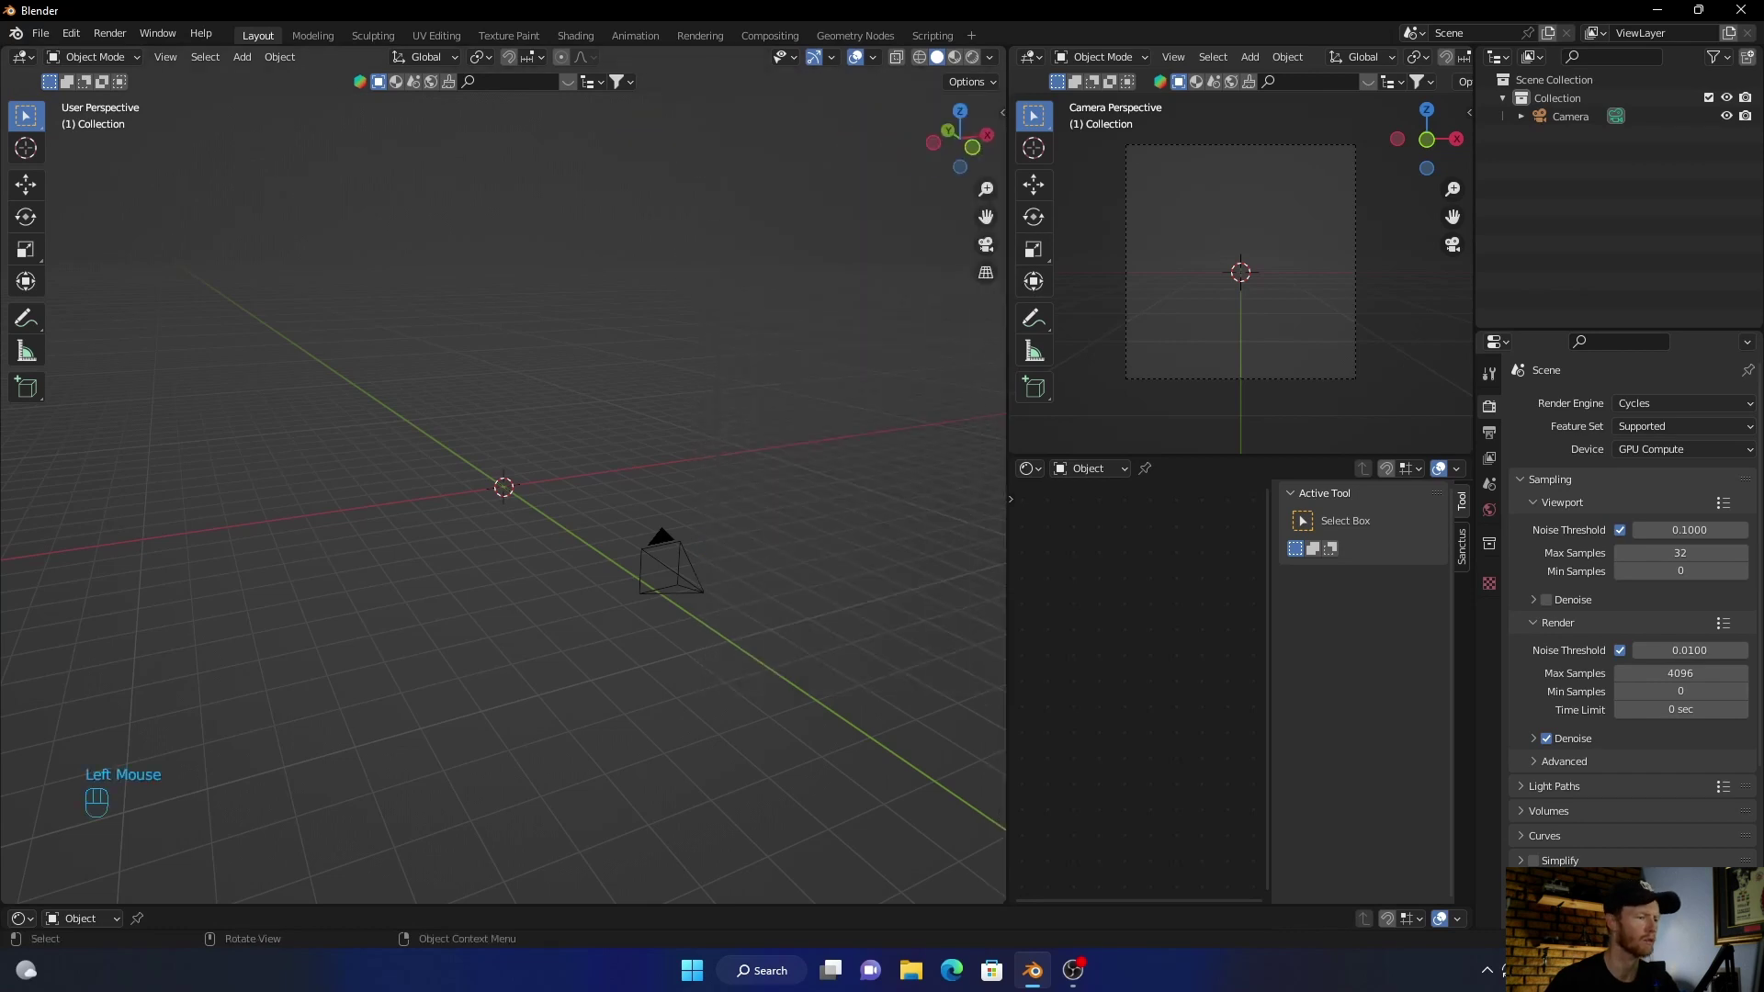
Step: Change the editor below the main viewport to an Asset Browser, enlarge it and show the User Library
{"action": "left_click", "coordinate": [20, 919]}
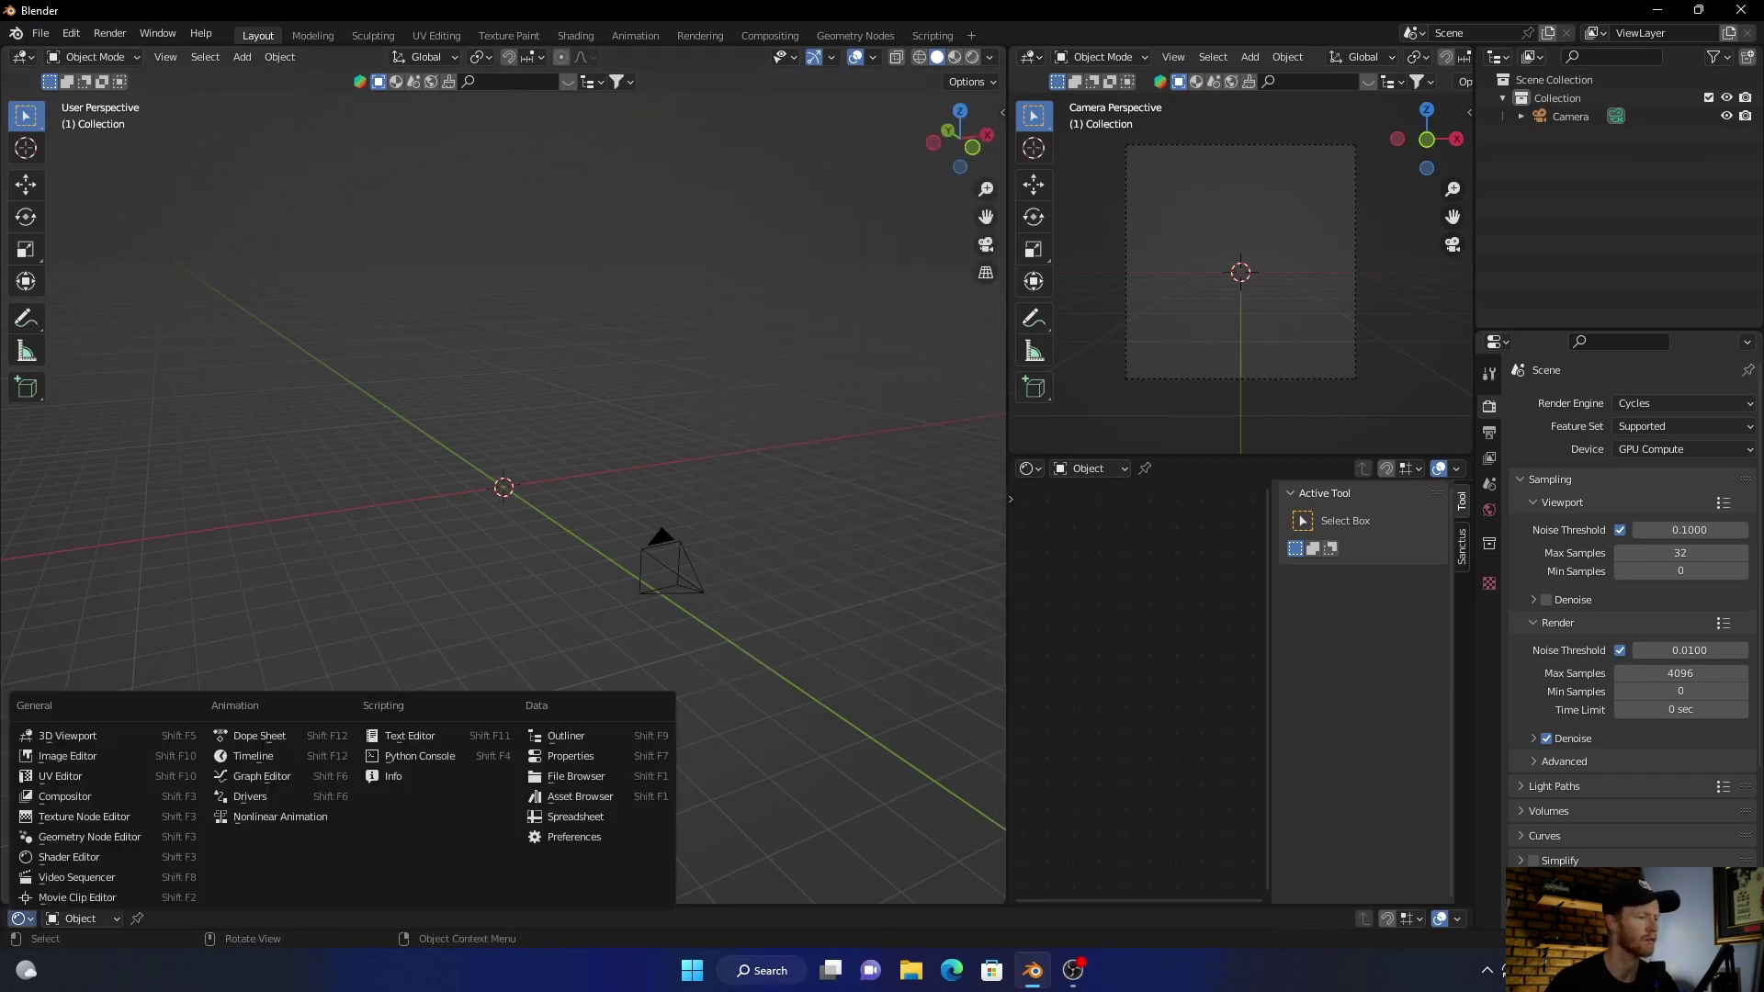
{"action": "left_click", "coordinate": [580, 796]}
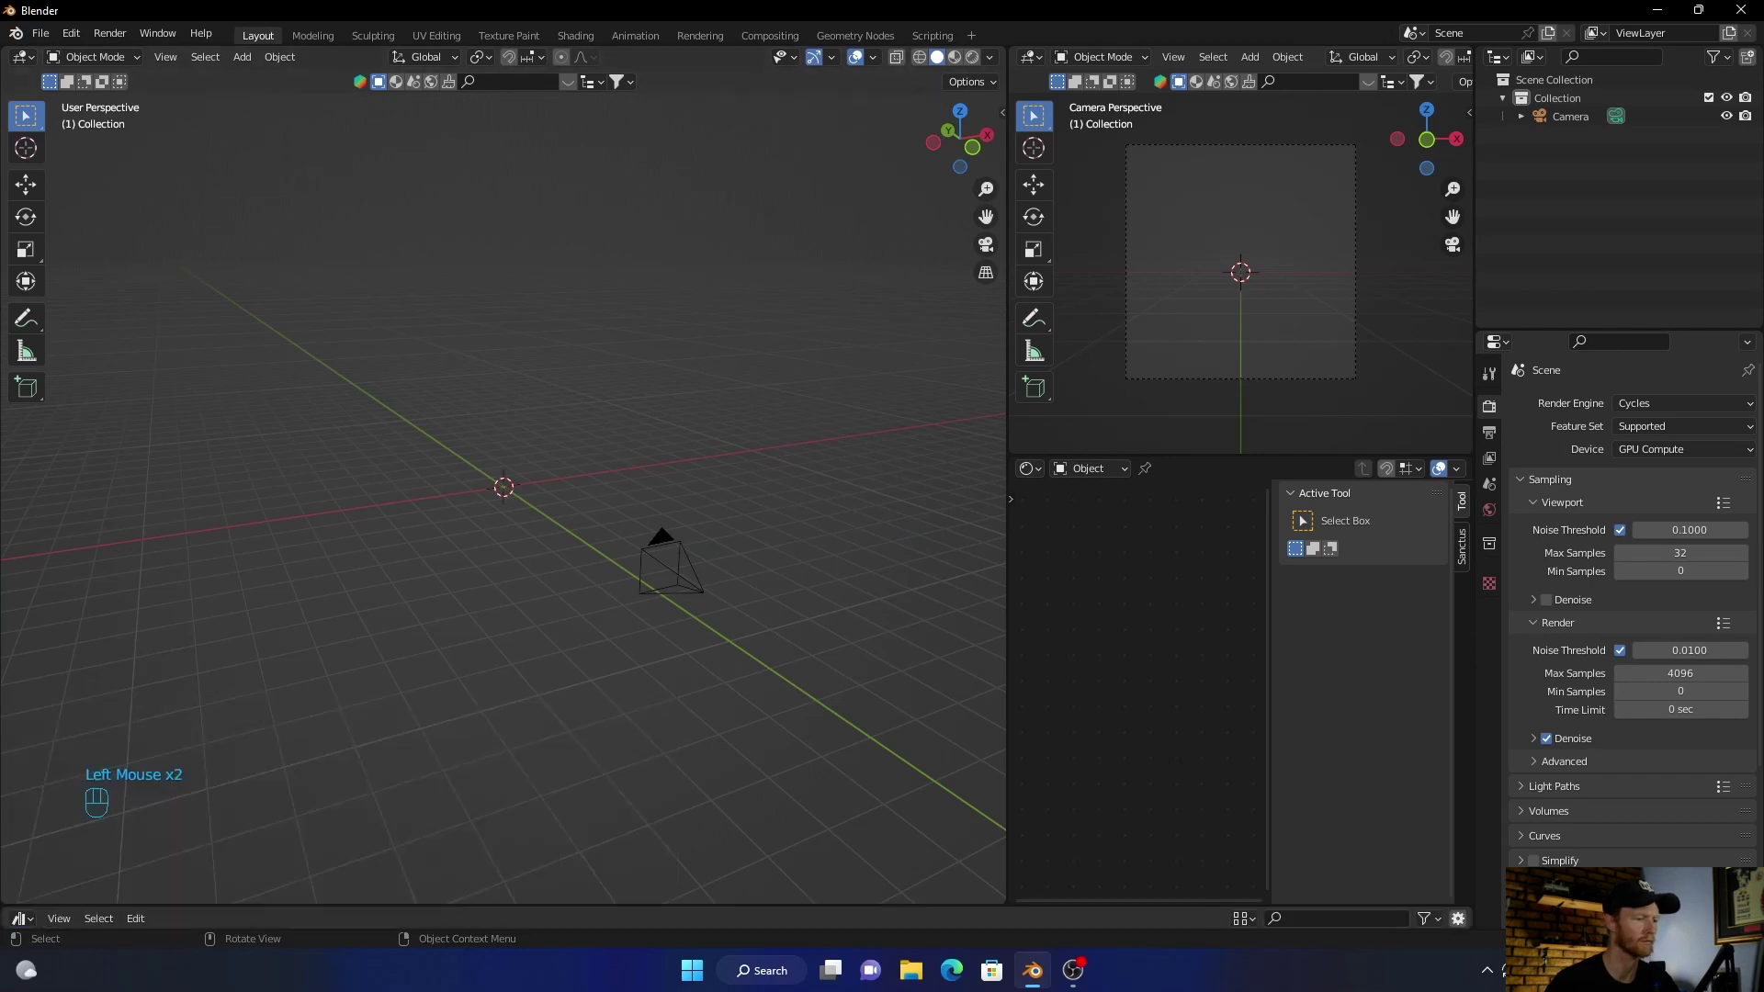
{"action": "left_click_drag", "start_coordinate": [276, 908], "coordinate": [276, 573]}
{"action": "left_click", "coordinate": [110, 613]}
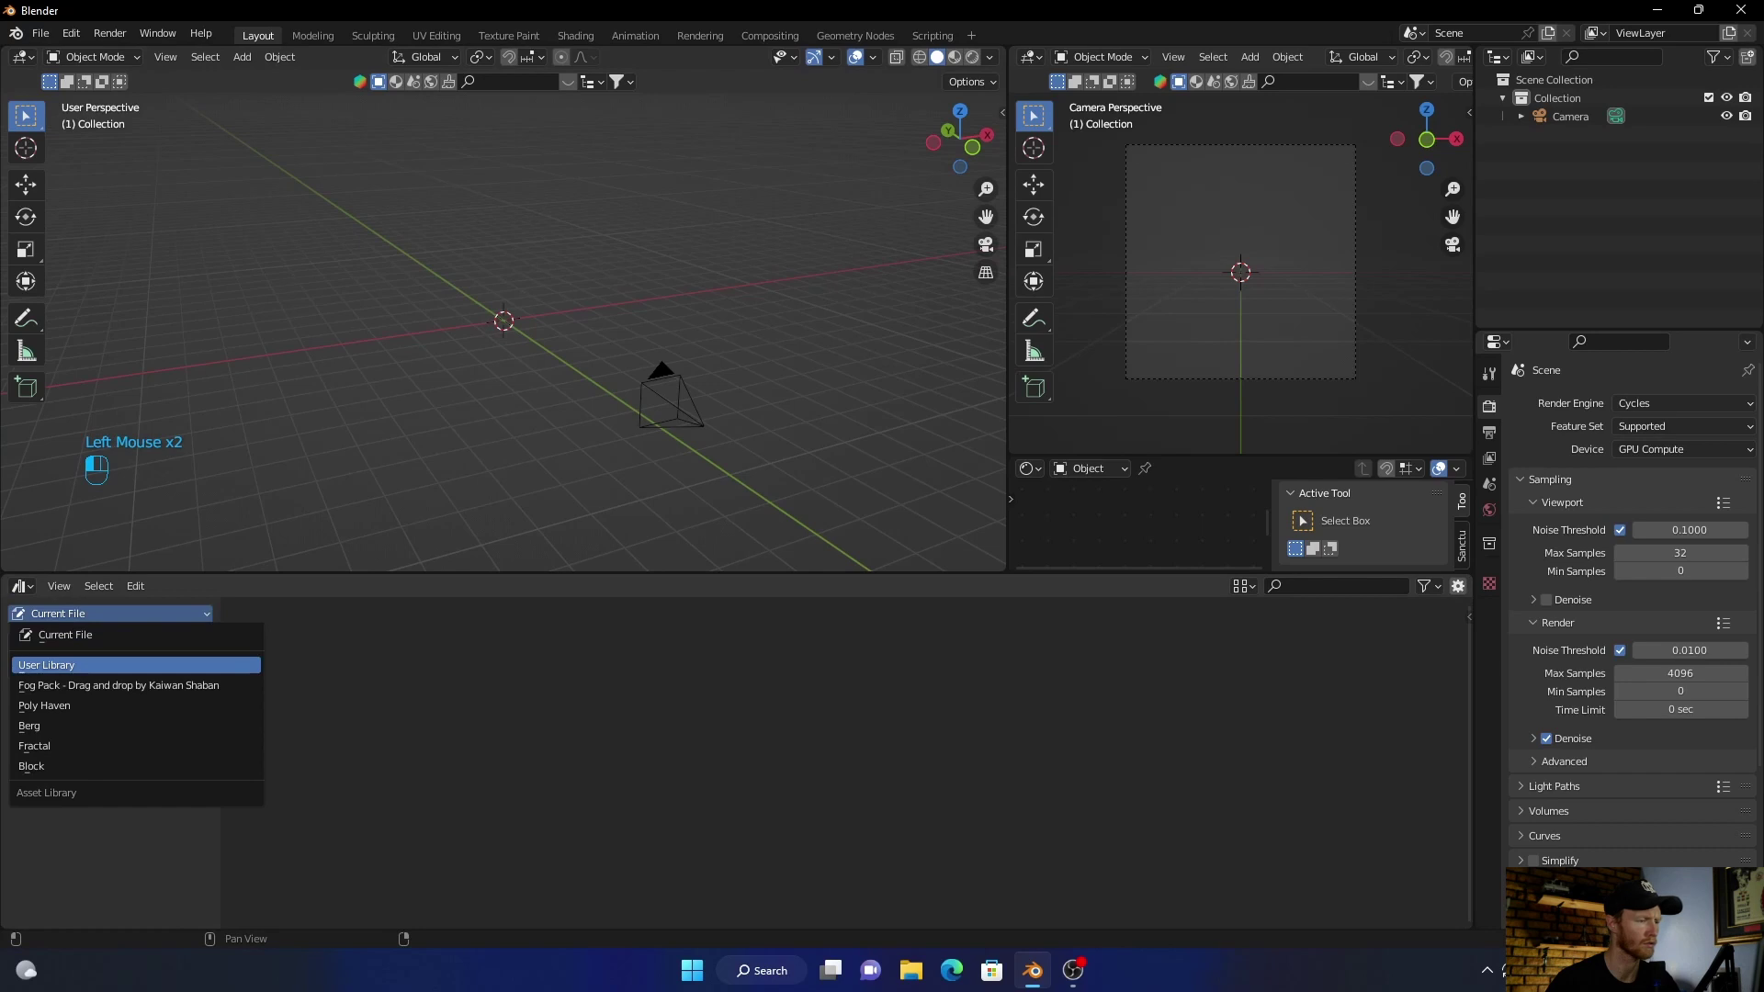
{"action": "left_click", "coordinate": [46, 665]}
Step: Place the Man asset near the world origin and collapse the Asset Browser area again
{"action": "left_click_drag", "start_coordinate": [668, 652], "coordinate": [503, 321]}
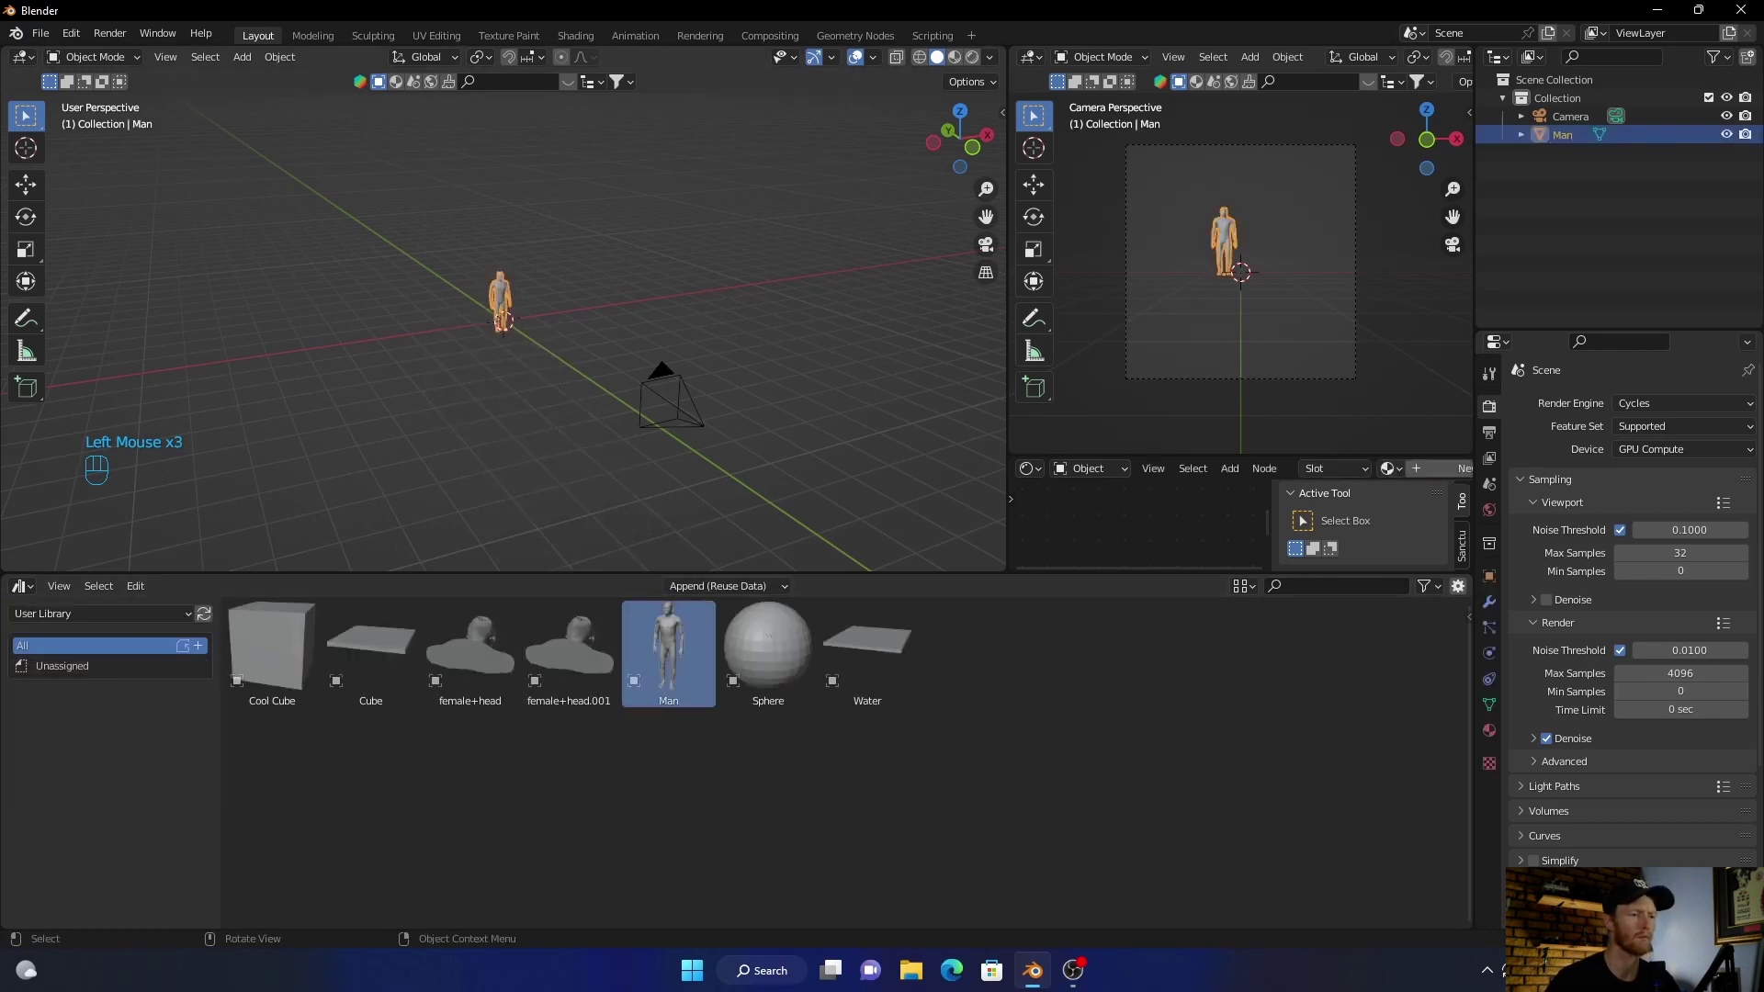
{"action": "left_click", "coordinate": [559, 430]}
{"action": "left_click_drag", "start_coordinate": [559, 573], "coordinate": [506, 905]}
{"action": "scroll", "coordinate": [504, 496], "scroll_direction": "up", "scroll_amount": 2}
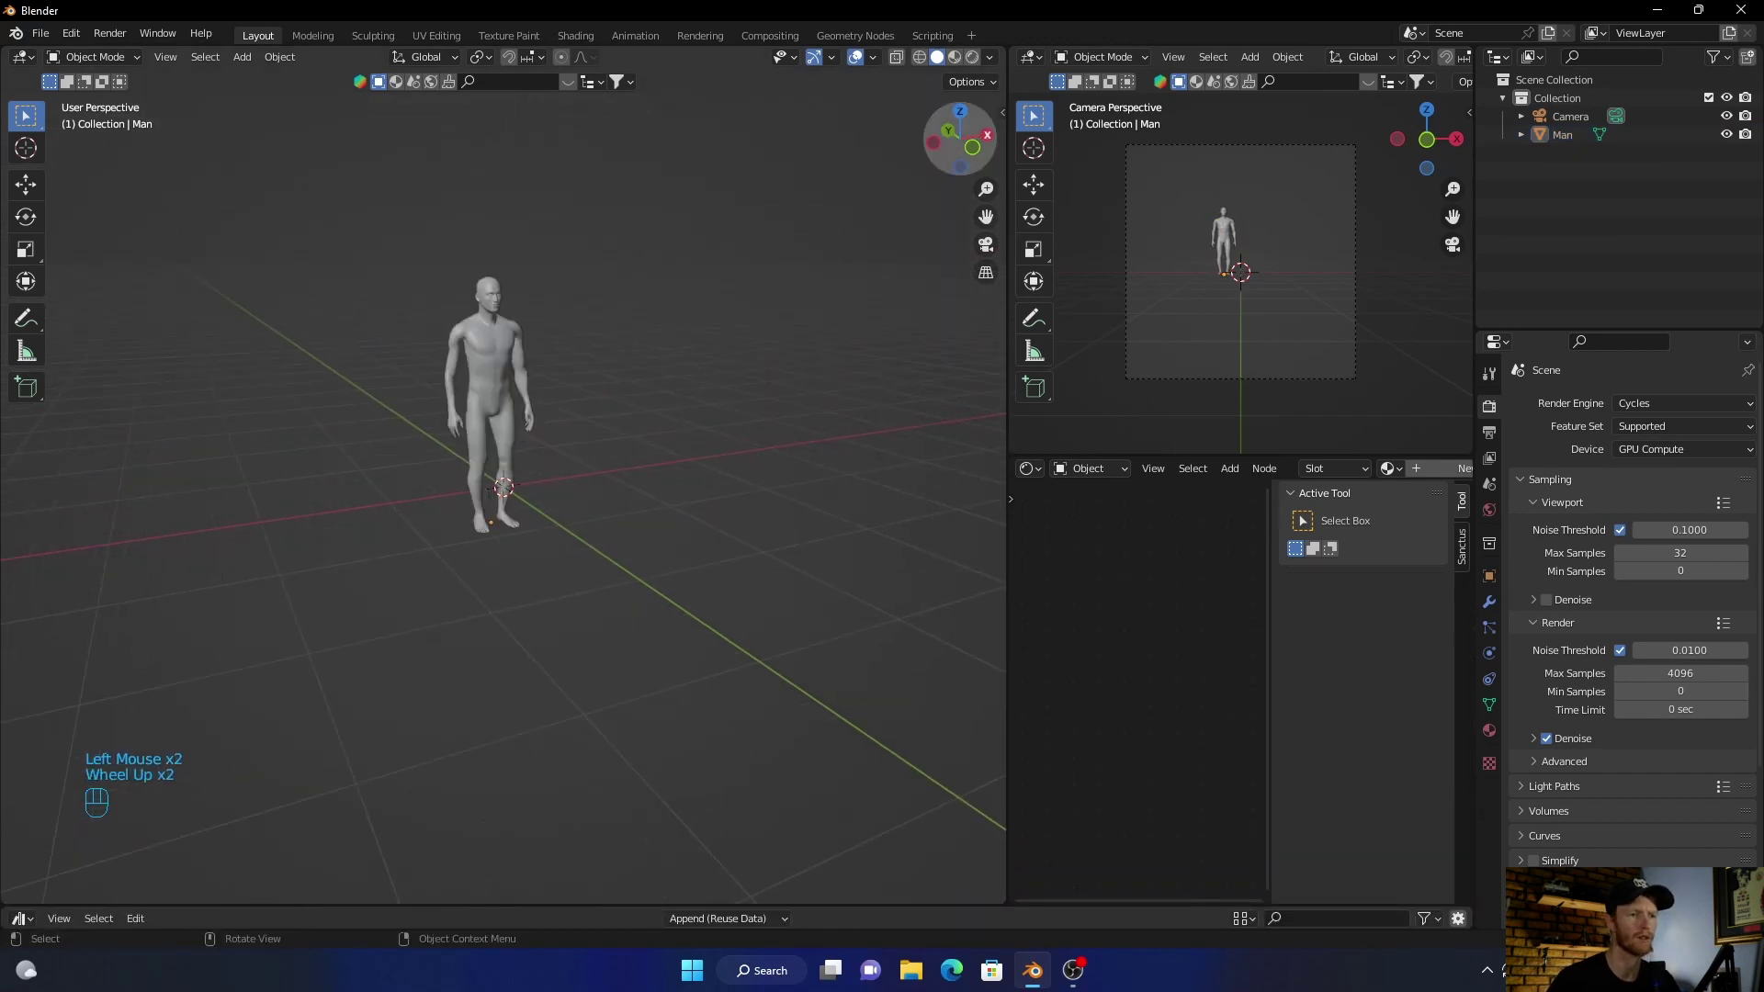
Step: Using a side view, move the man along the Y axis so his feet sit at the world origin
{"action": "left_click", "coordinate": [986, 135]}
{"action": "key", "text": "g"}
{"action": "middle_click_drag", "start_coordinate": [503, 496], "coordinate": [485, 503]}
{"action": "scroll", "coordinate": [485, 503], "scroll_direction": "up", "scroll_amount": 1}
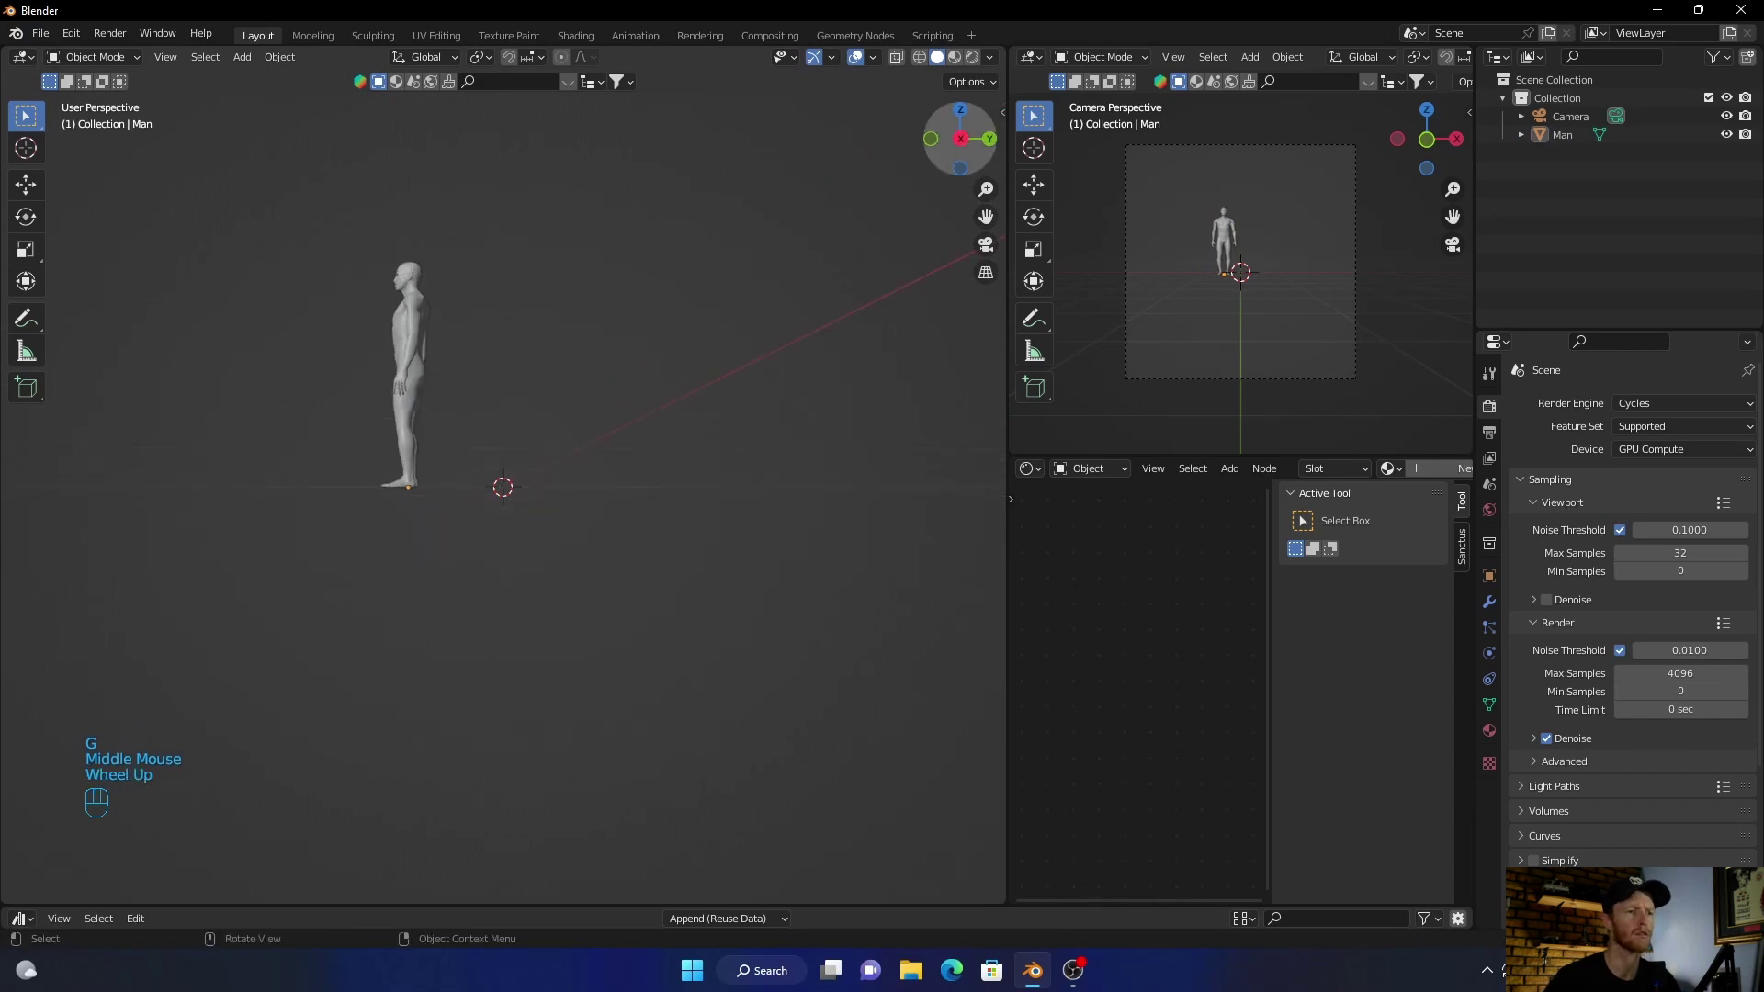
{"action": "left_click", "coordinate": [959, 139]}
{"action": "left_click", "coordinate": [602, 349]}
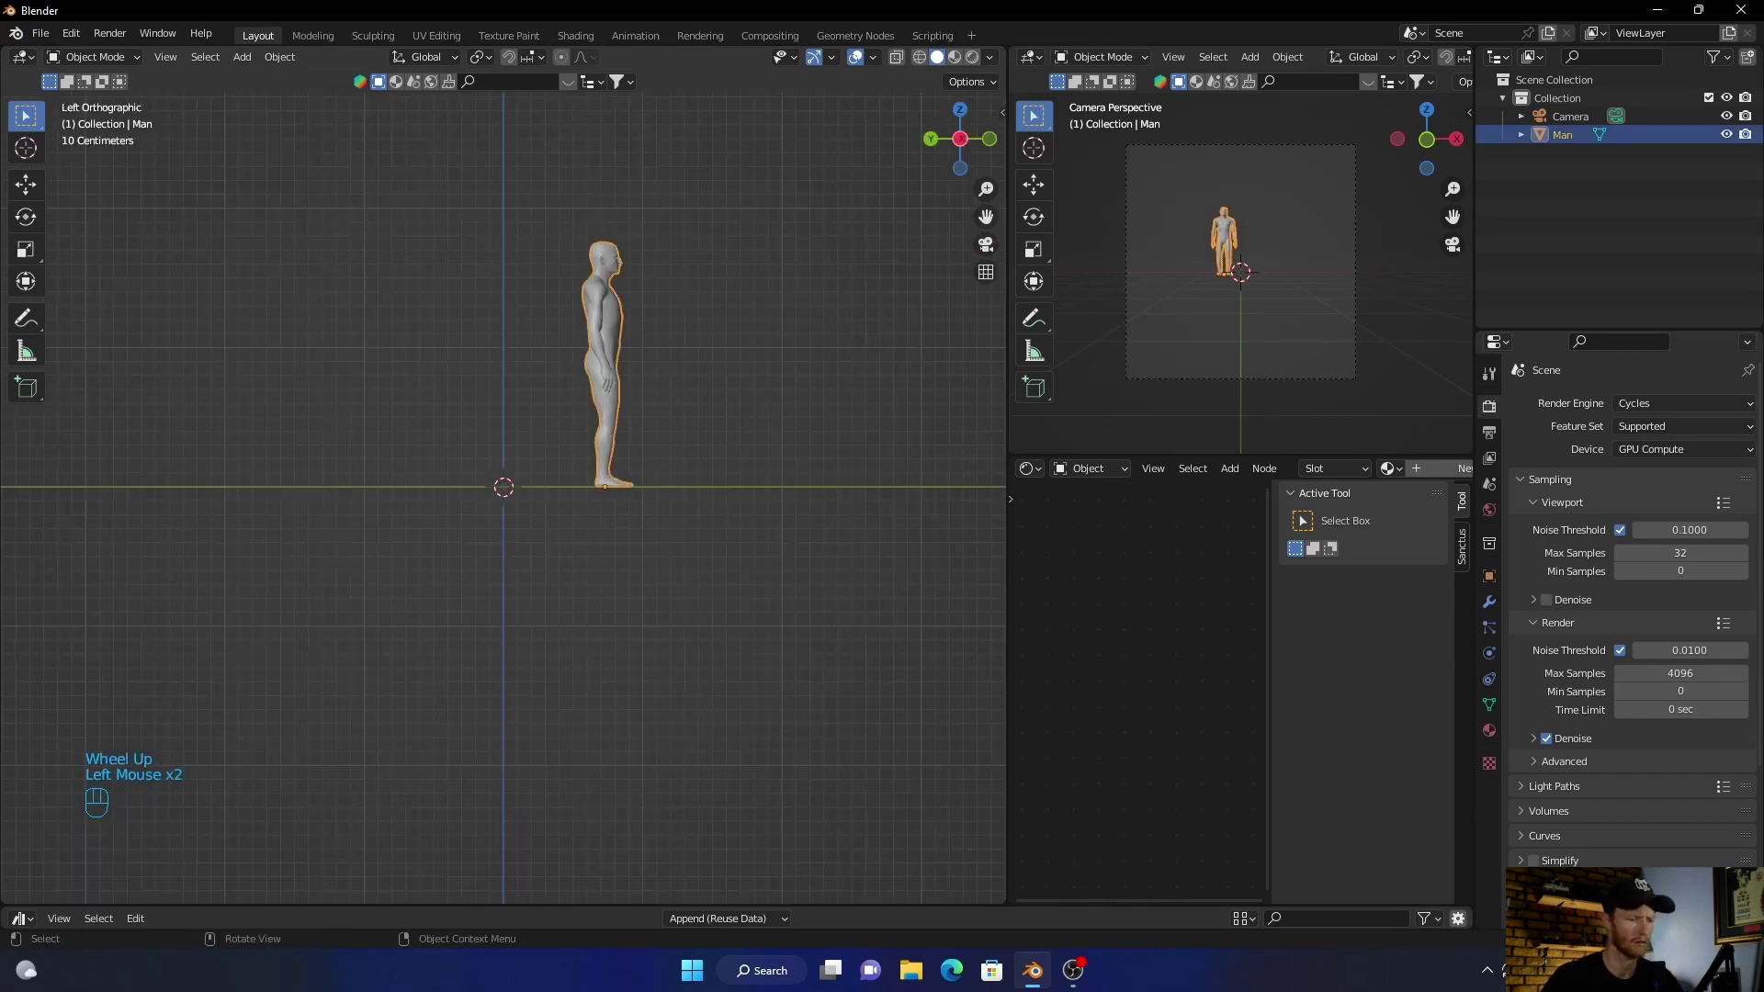
{"action": "key", "text": "g"}
{"action": "middle_click", "coordinate": [610, 350]}
{"action": "left_click", "coordinate": [504, 349]}
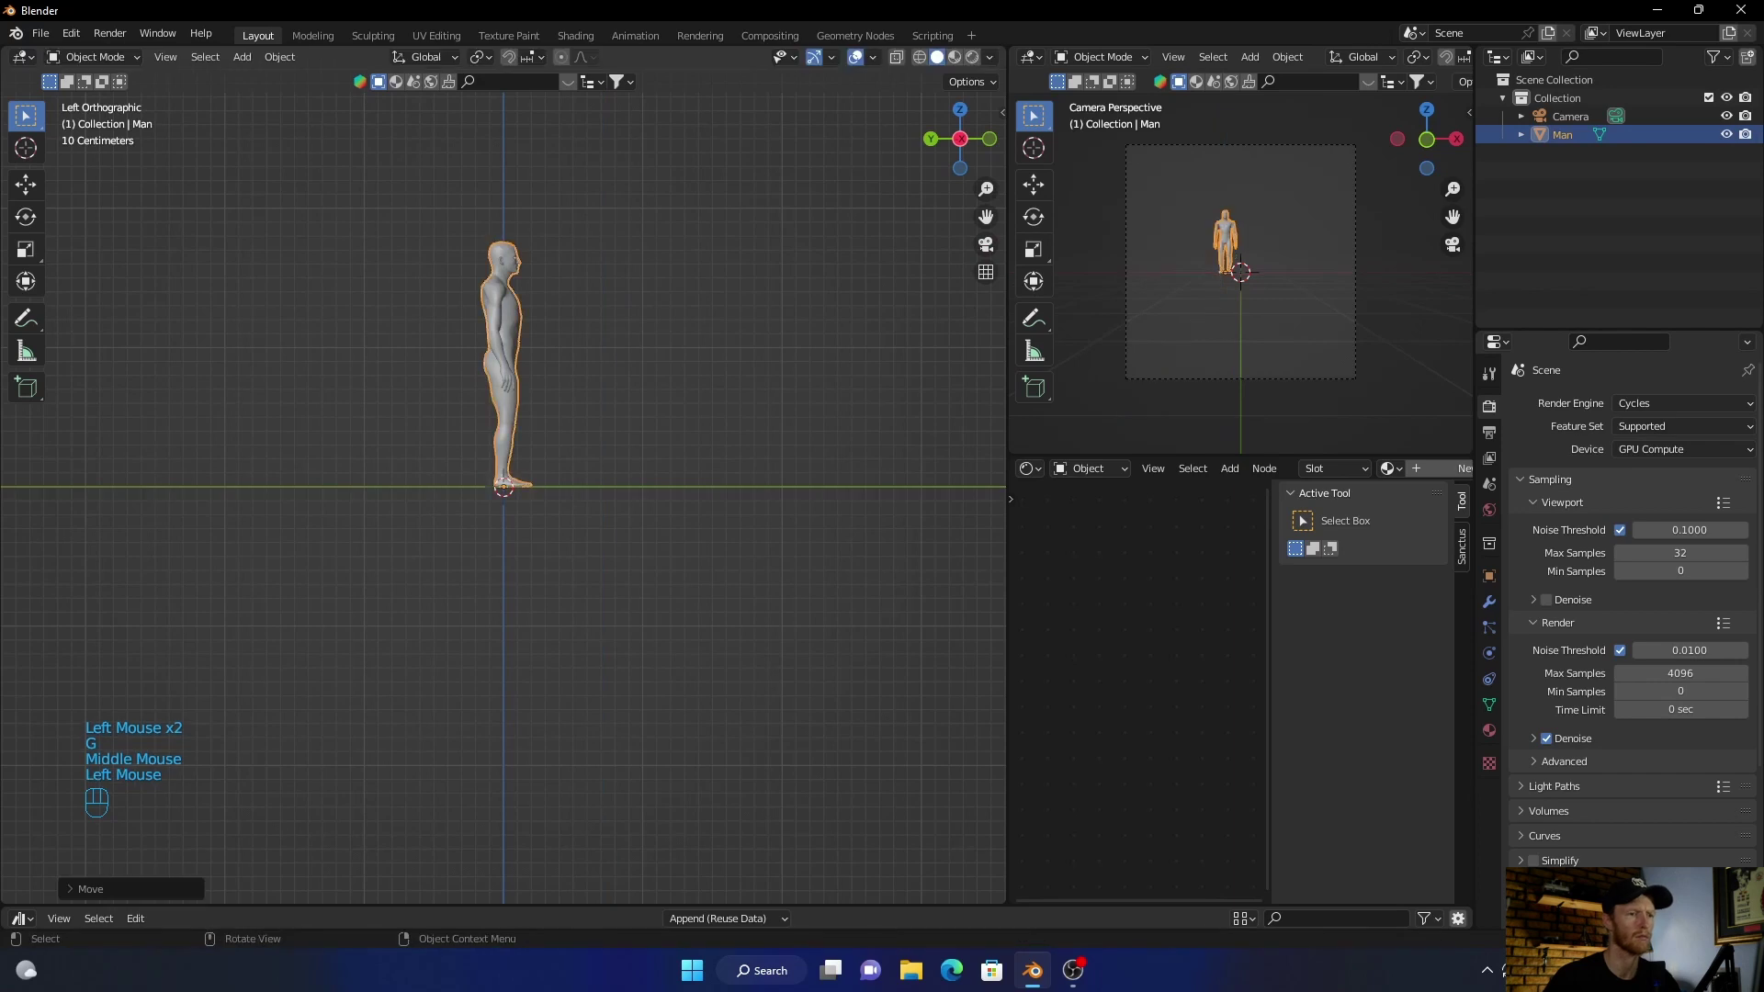
Step: Add a mesh plane at the origin and scale it up about 8 times as ground under the man
{"action": "left_click", "coordinate": [985, 244]}
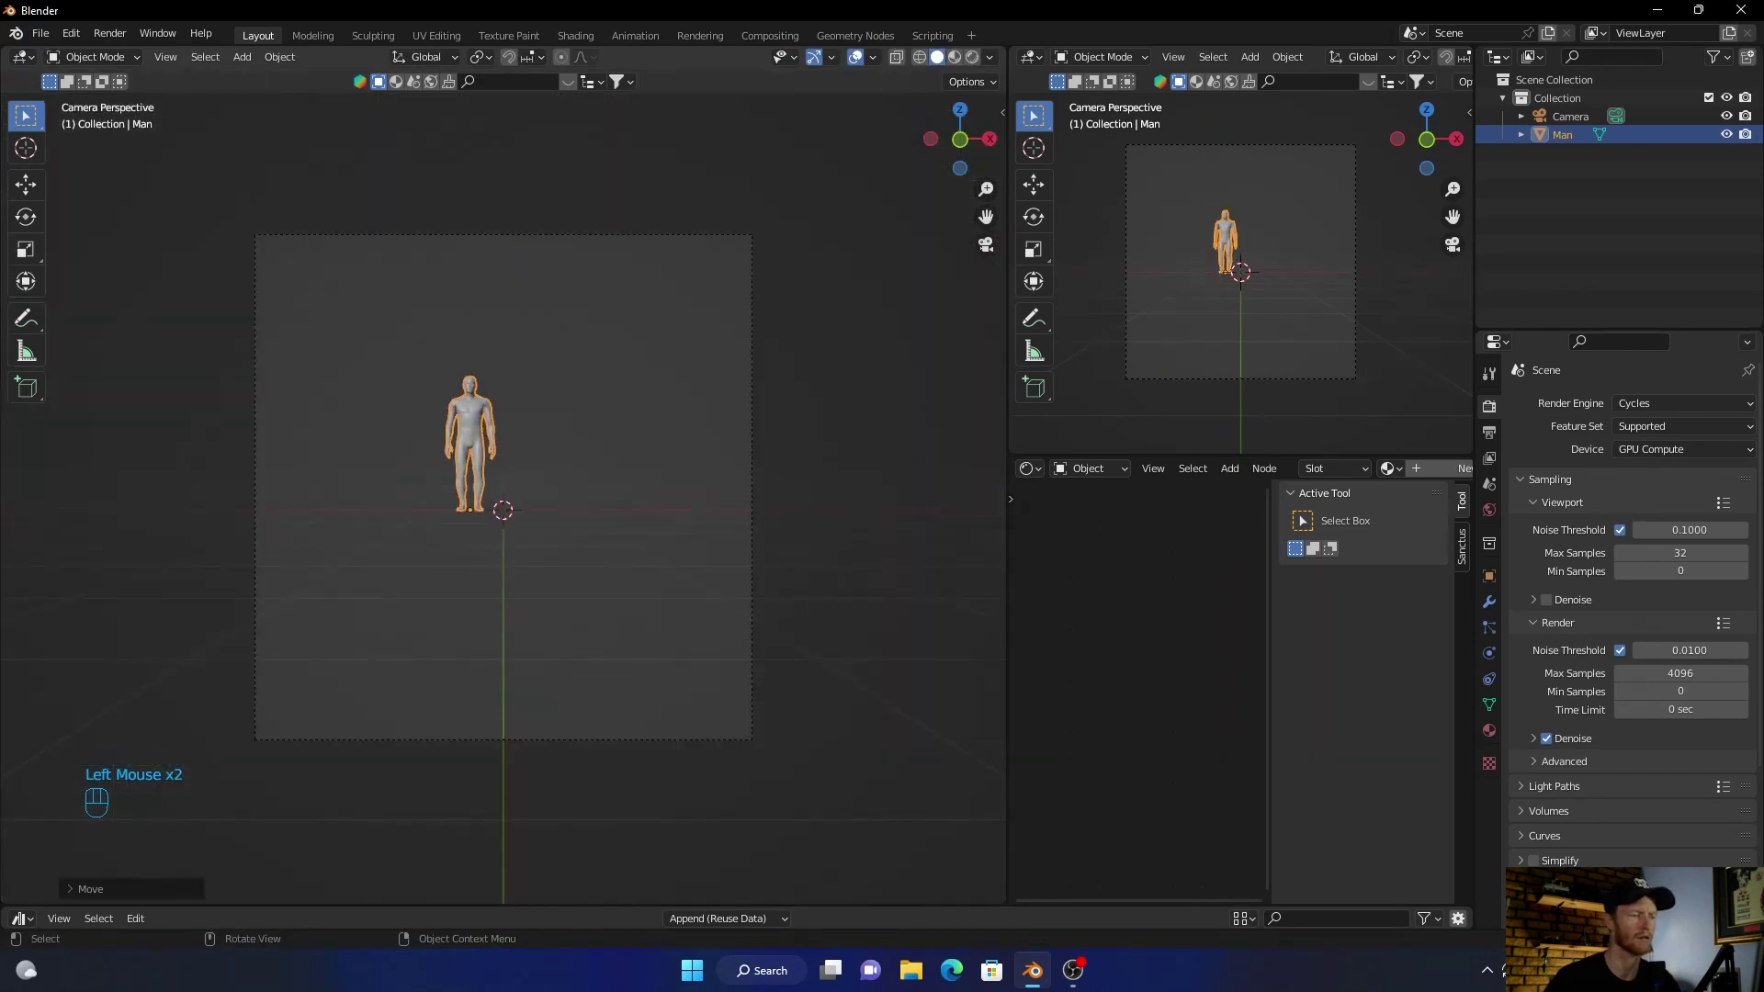
{"action": "middle_click_drag", "start_coordinate": [386, 551], "coordinate": [326, 555]}
{"action": "key", "text": "shift+a"}
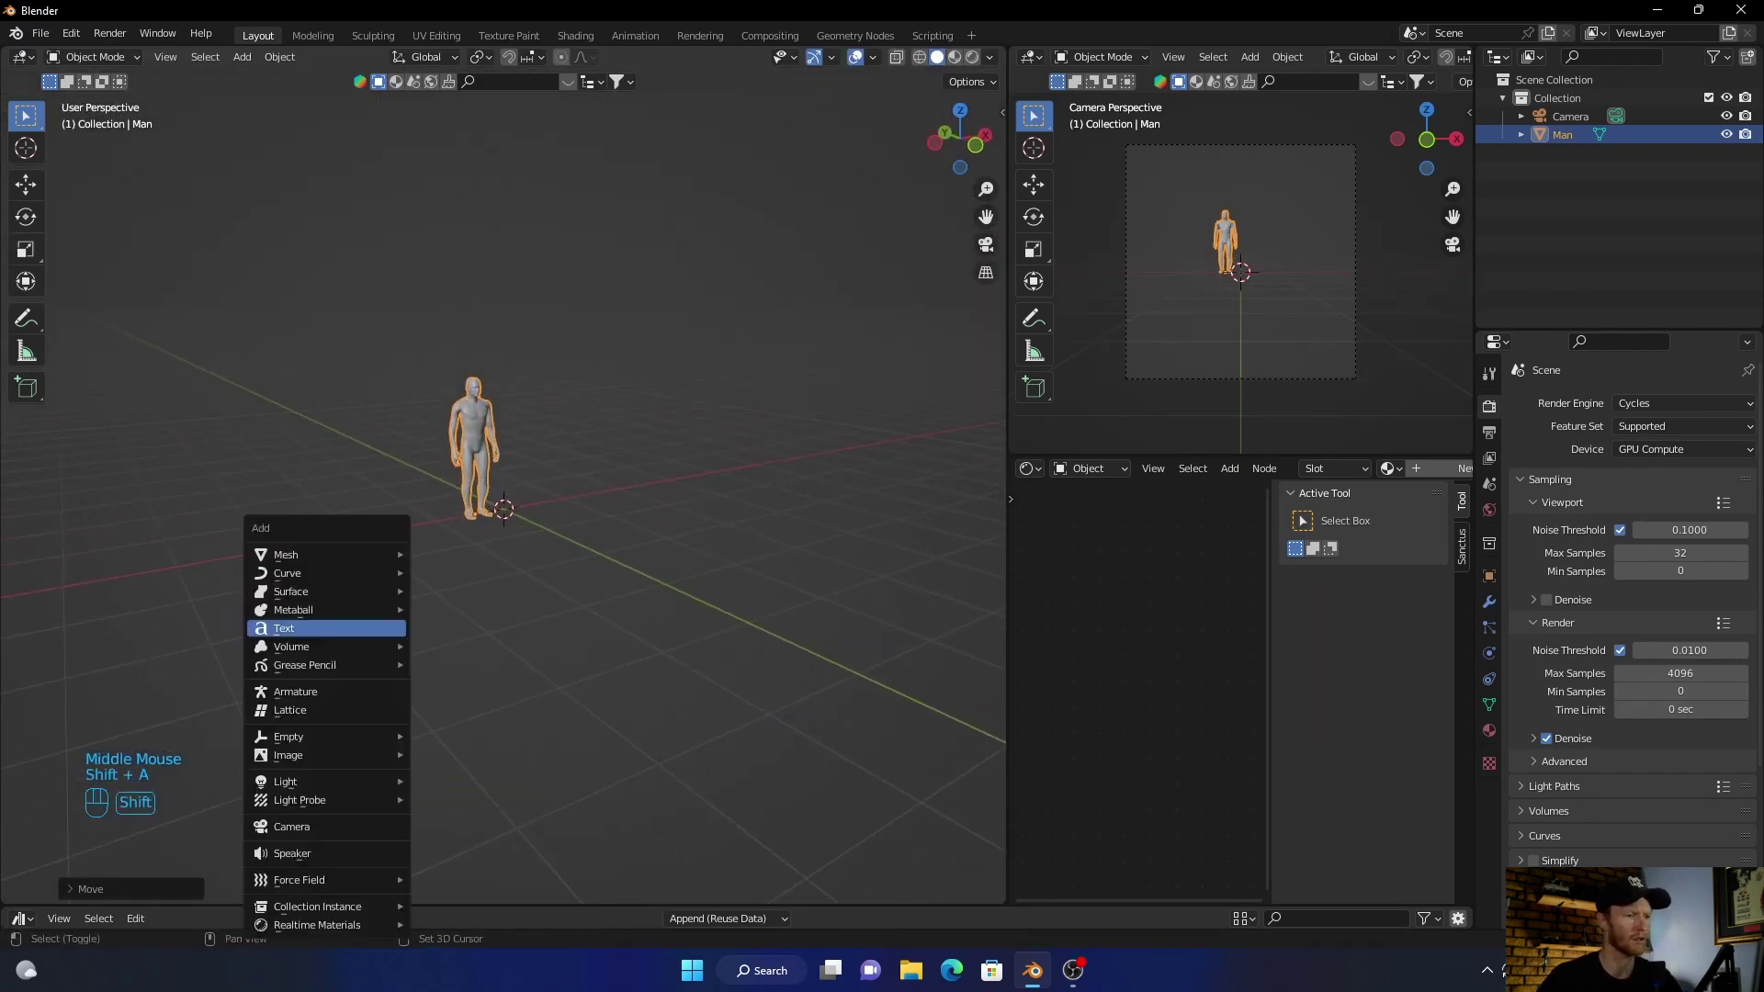
{"action": "mouse_move", "coordinate": [326, 555]}
{"action": "left_click", "coordinate": [459, 75]}
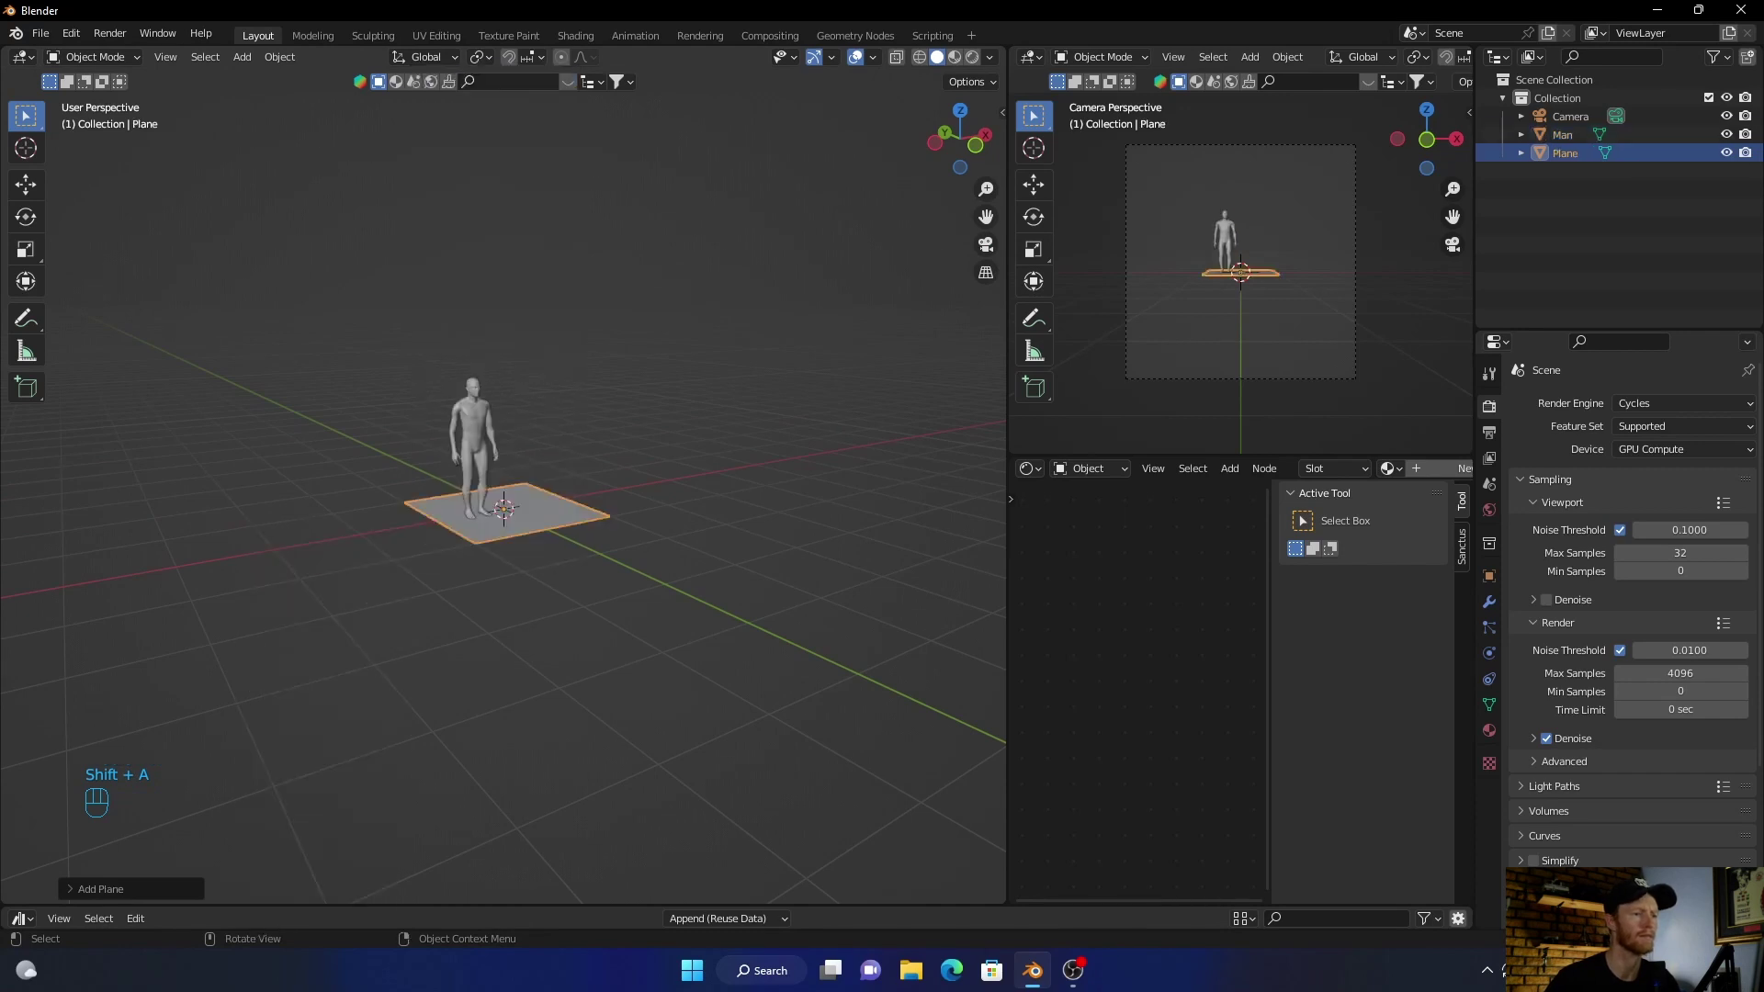
{"action": "key", "text": "s"}
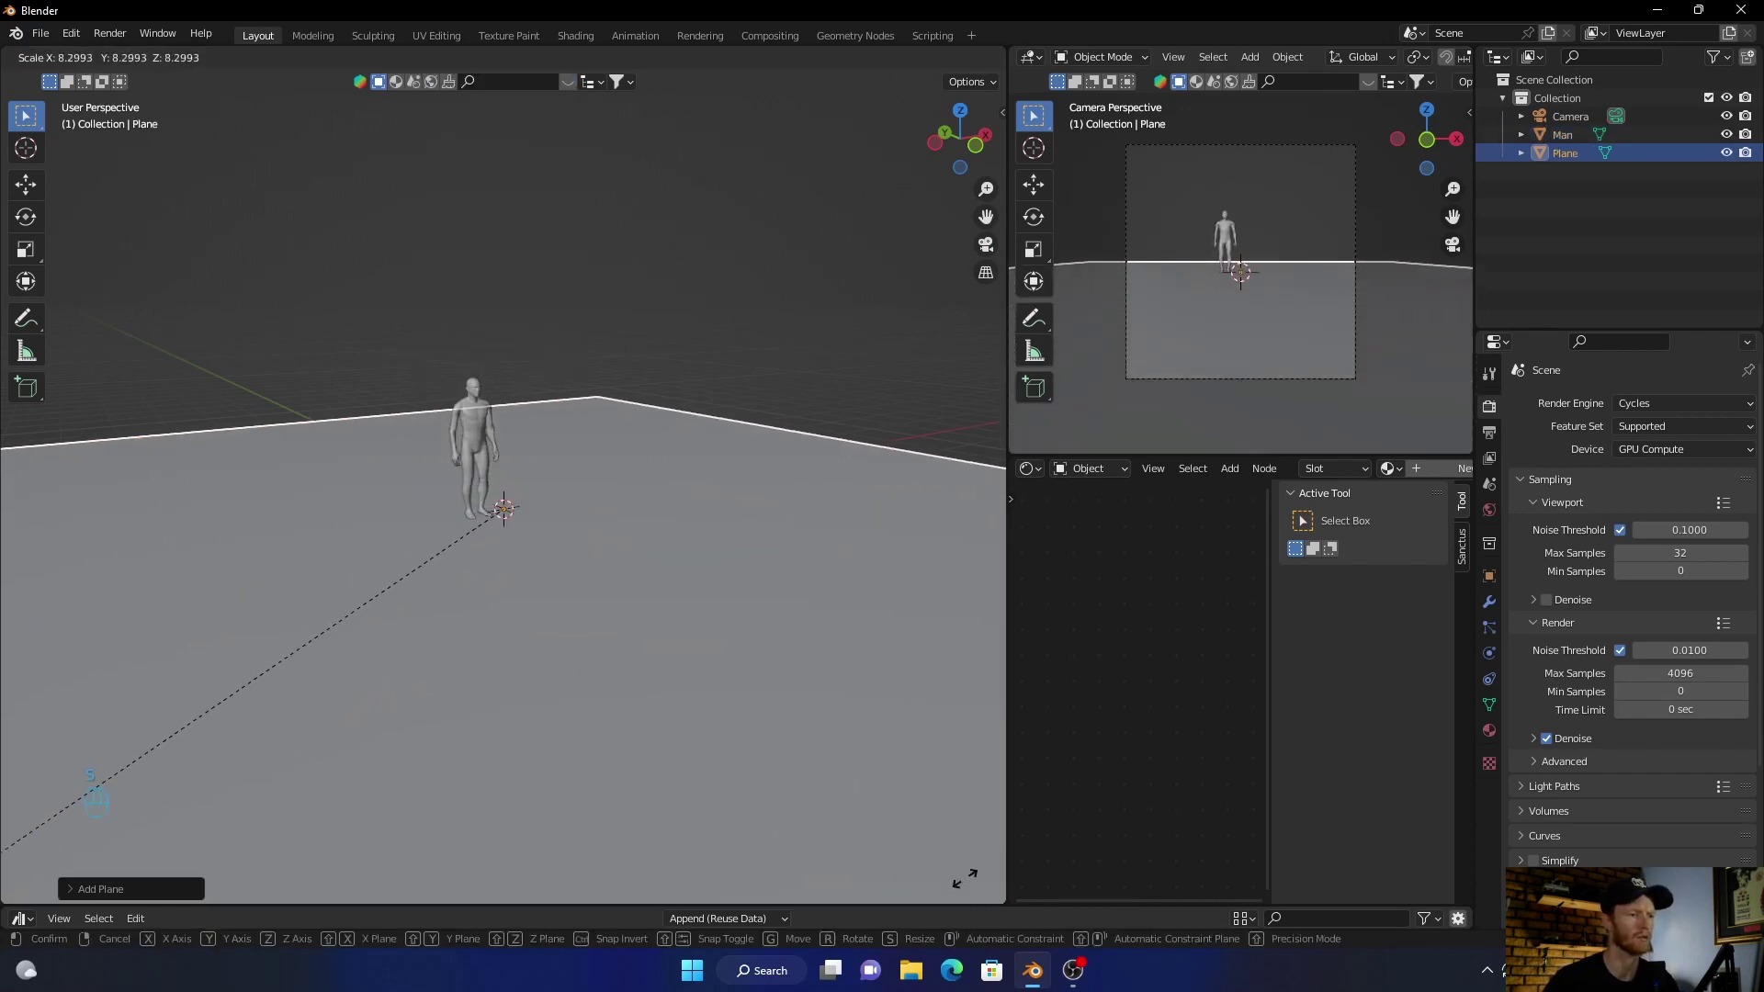
{"action": "left_click", "coordinate": [83, 790]}
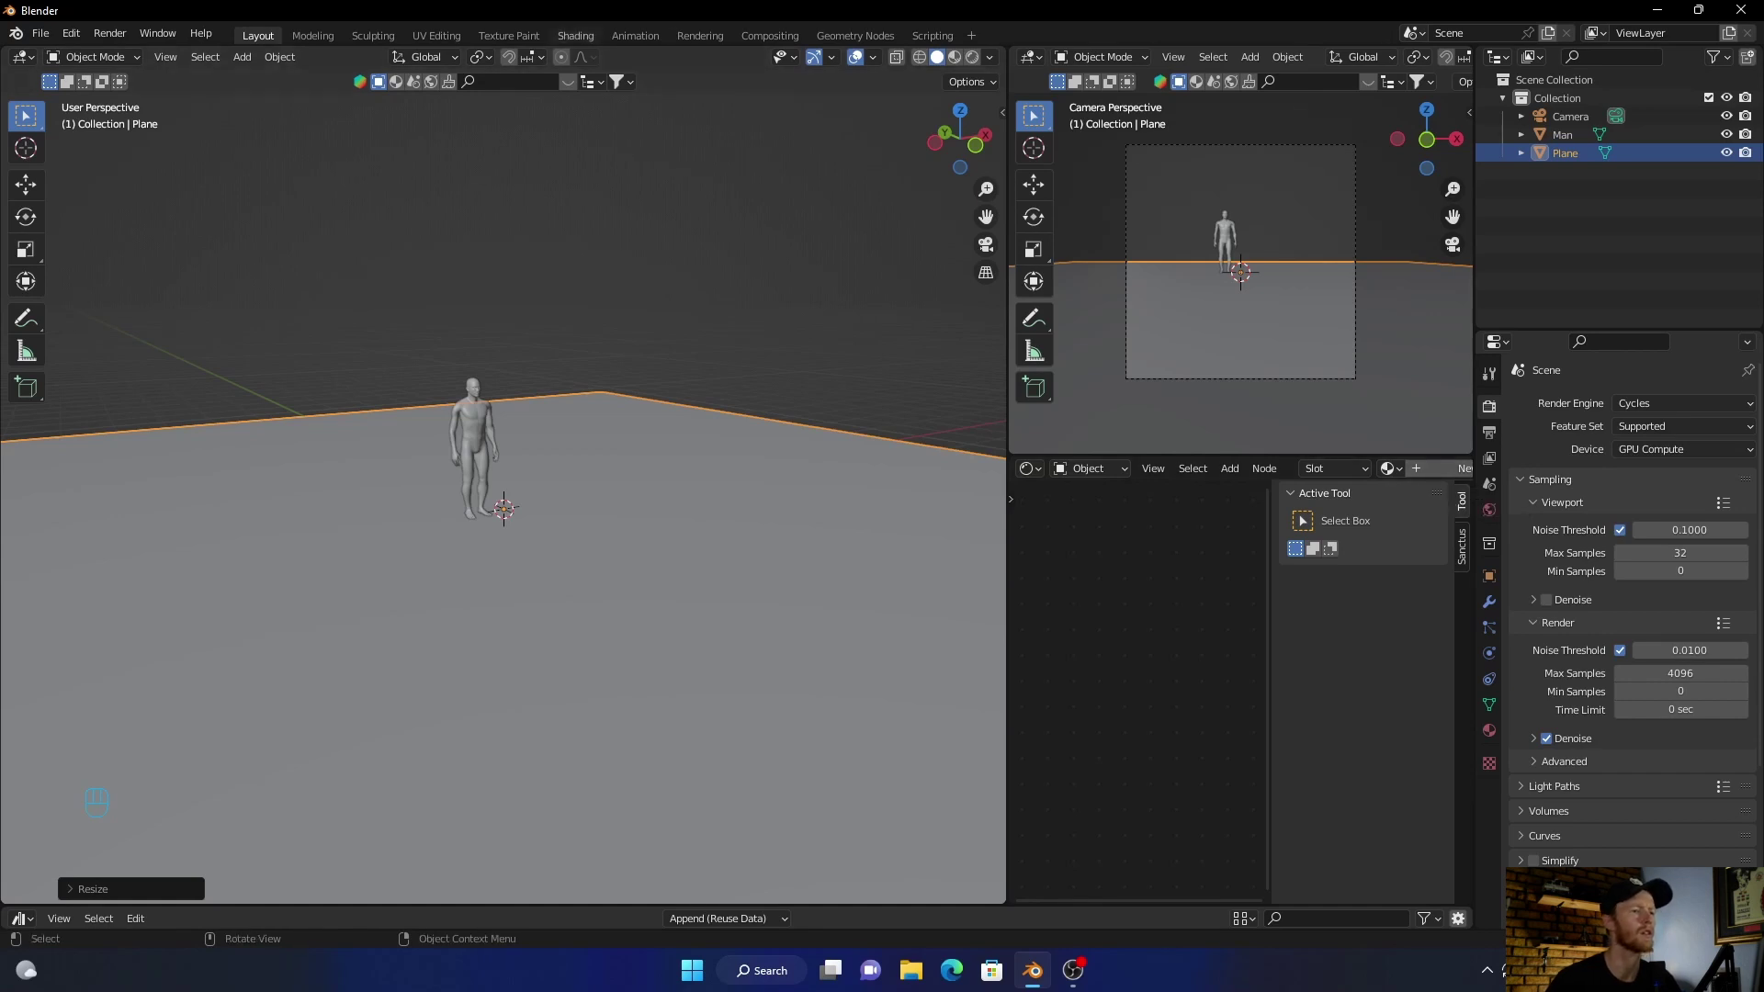
Step: Create a new material for the plane and switch the shader editor to the World nodes
{"action": "left_click", "coordinate": [575, 35]}
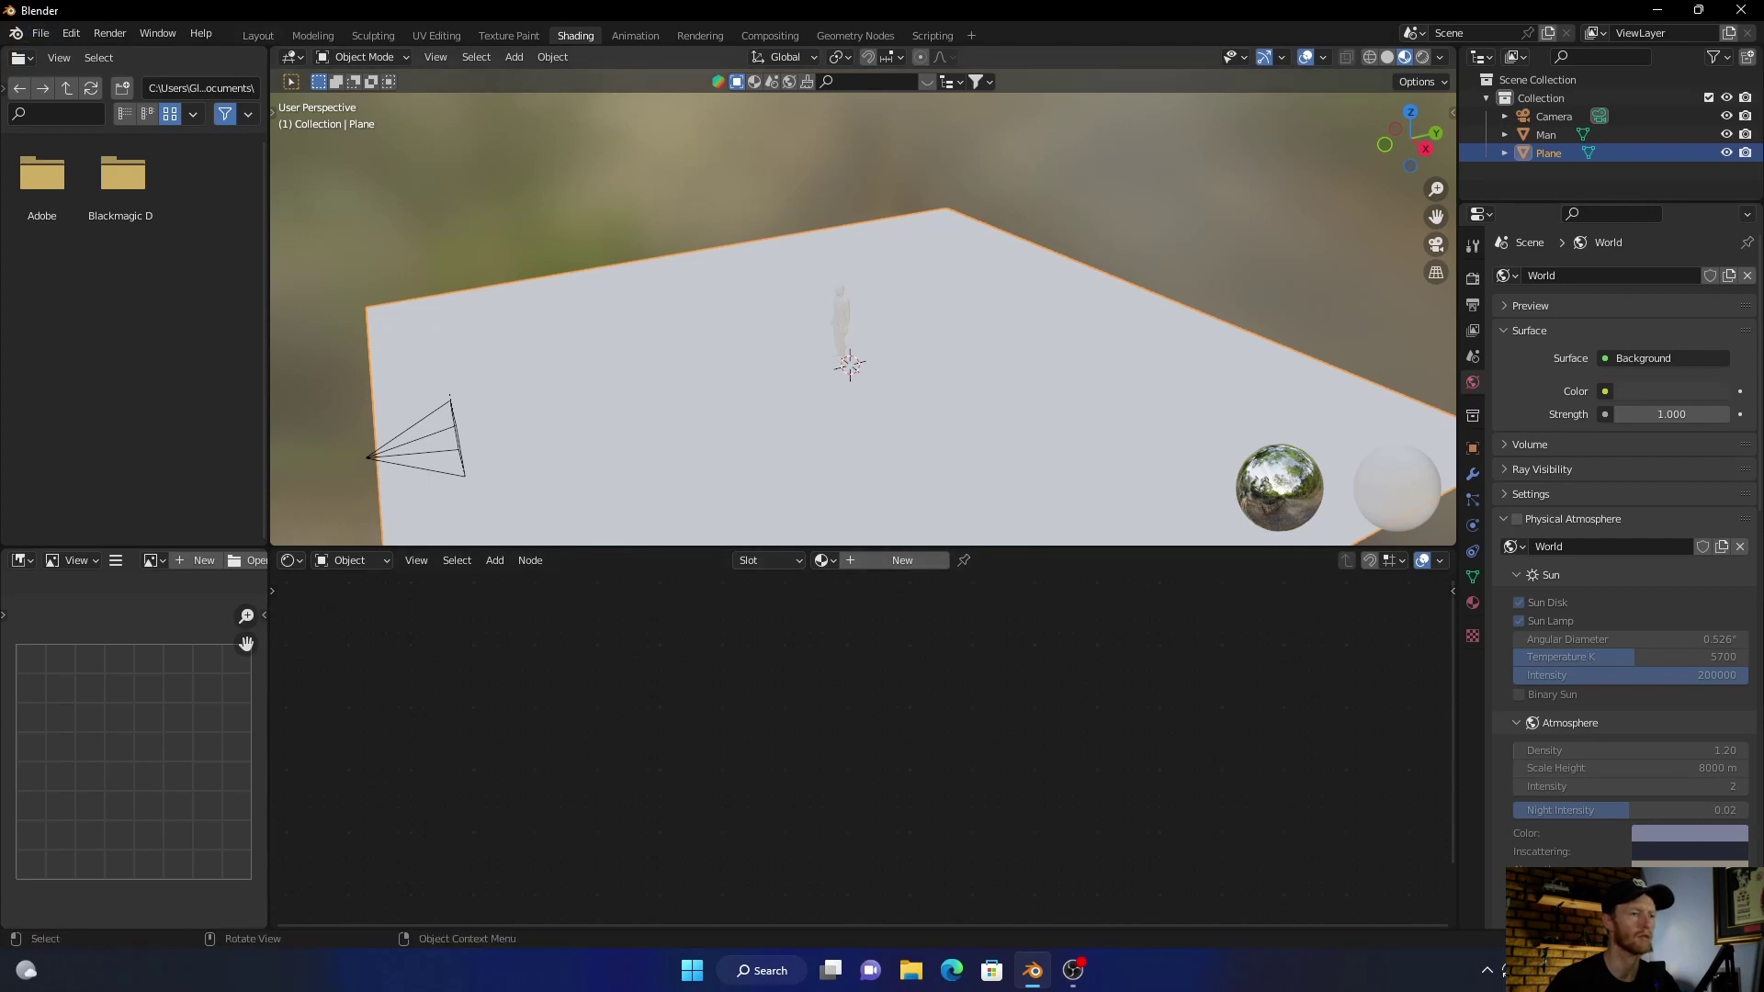
{"action": "left_click", "coordinate": [258, 35]}
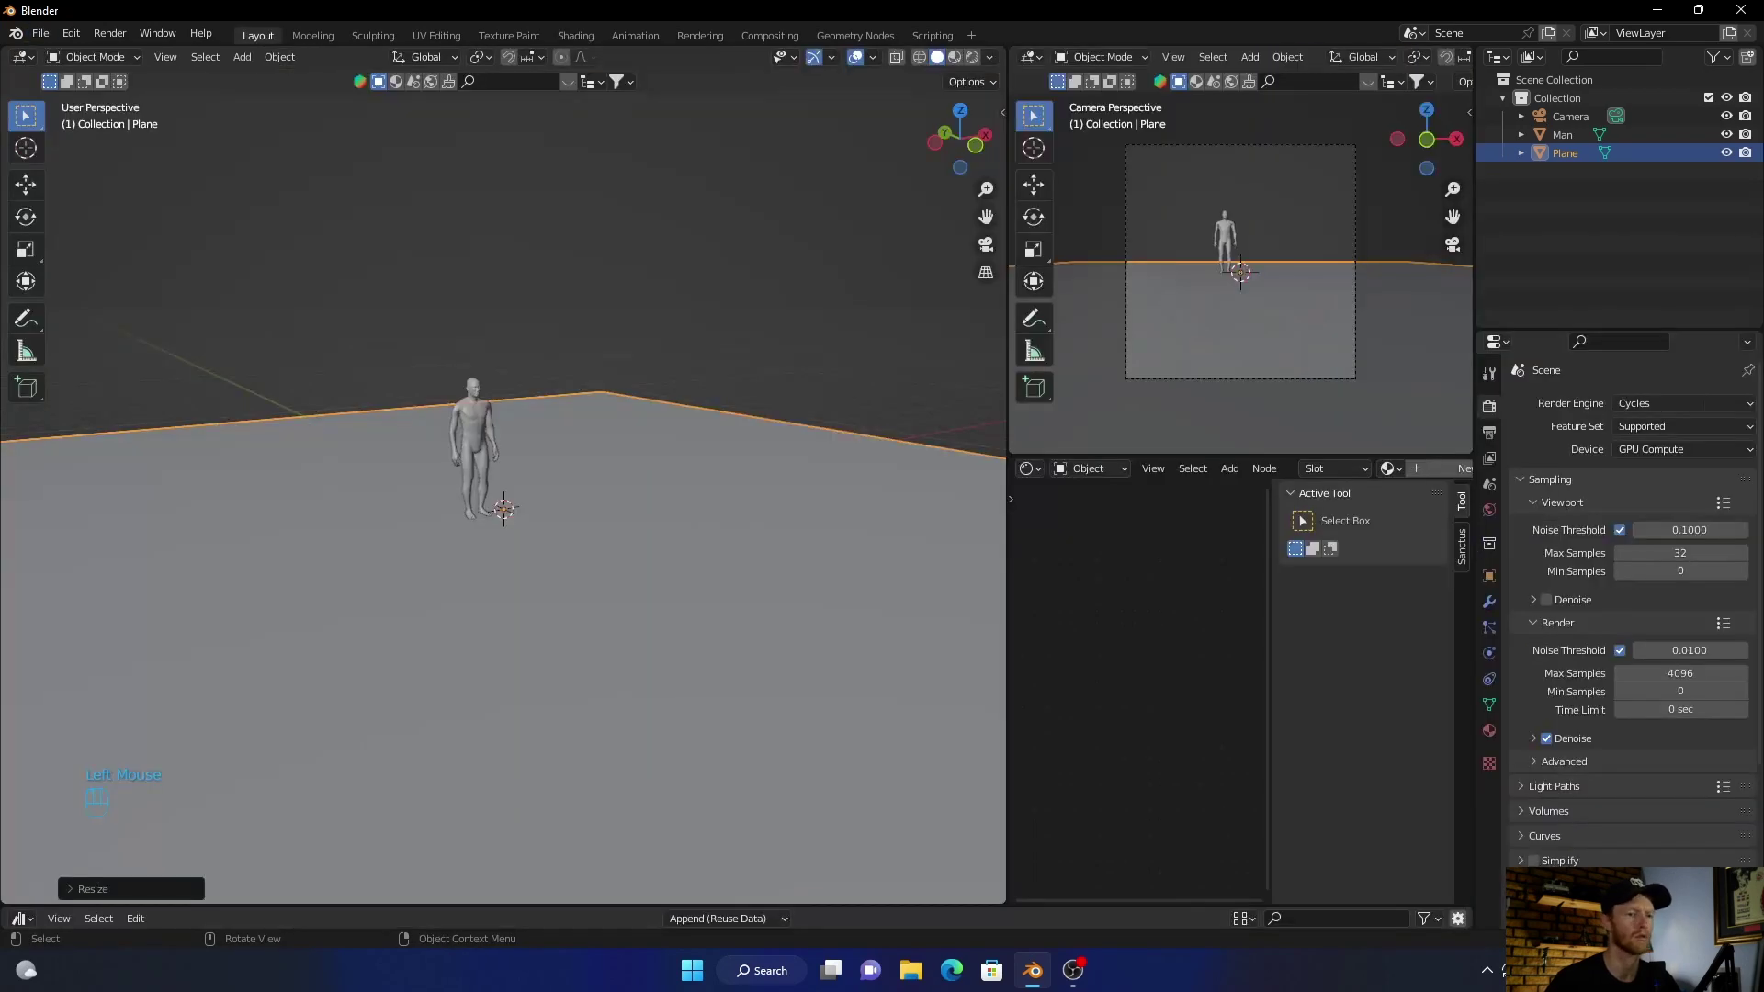
{"action": "left_click", "coordinate": [1460, 467]}
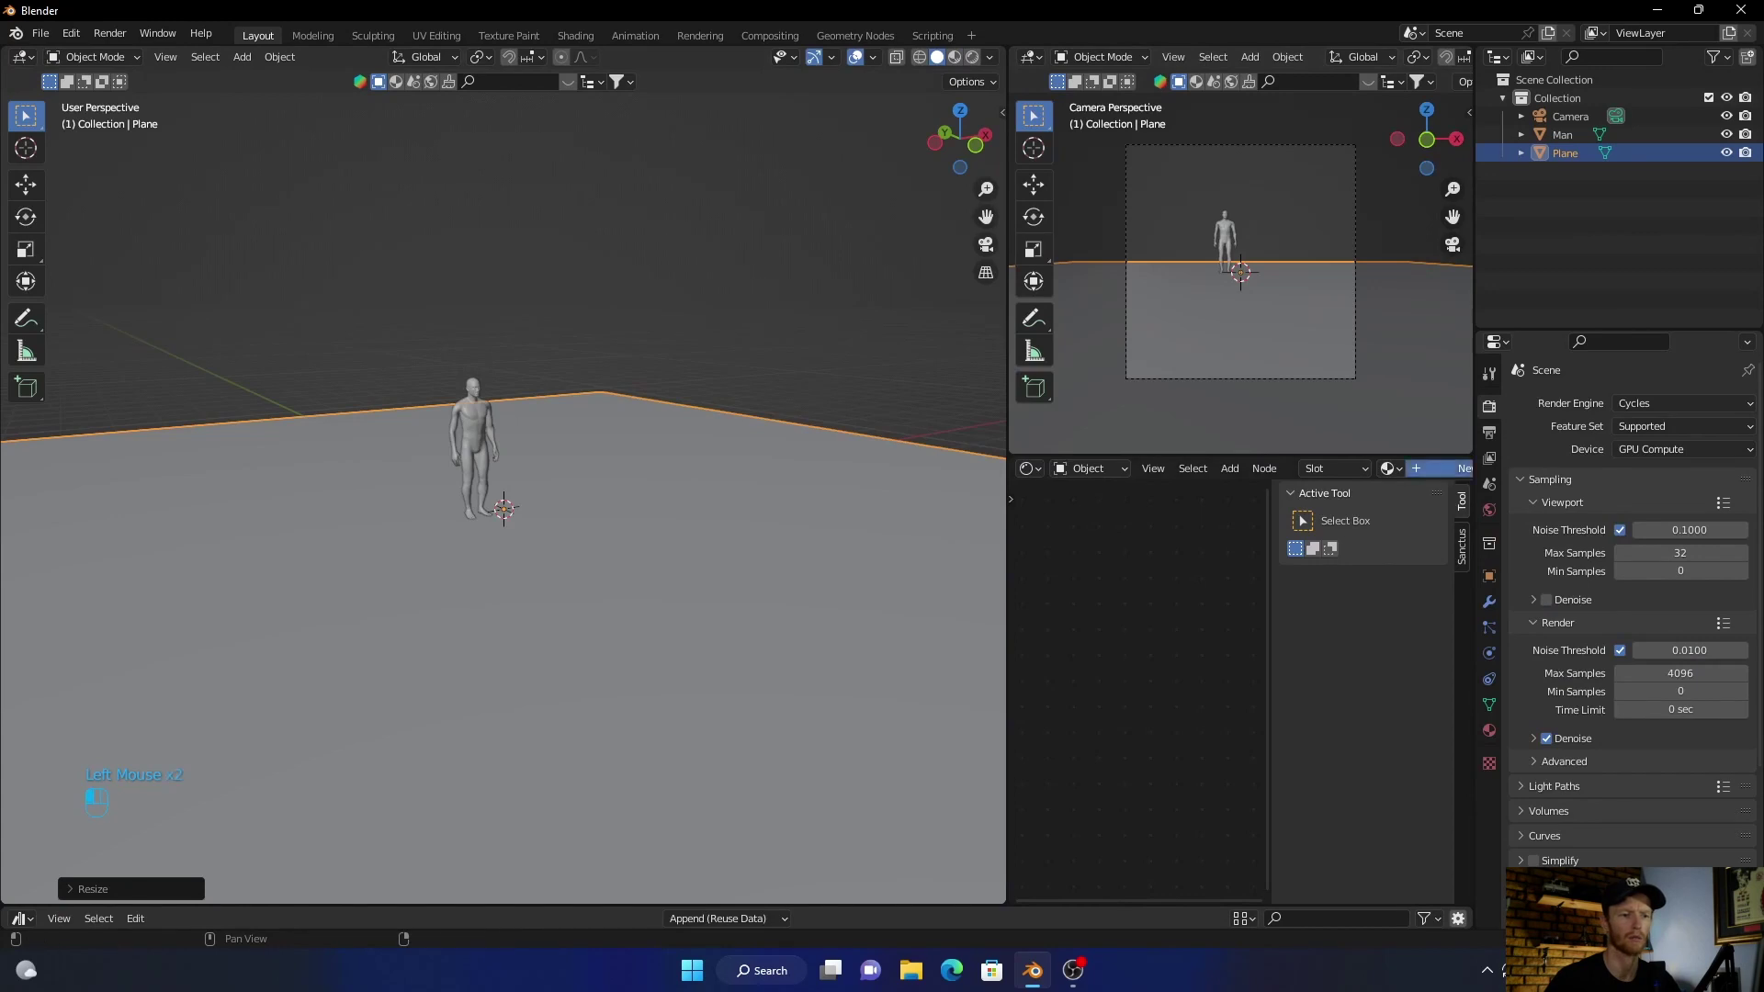
{"action": "left_click", "coordinate": [1089, 469]}
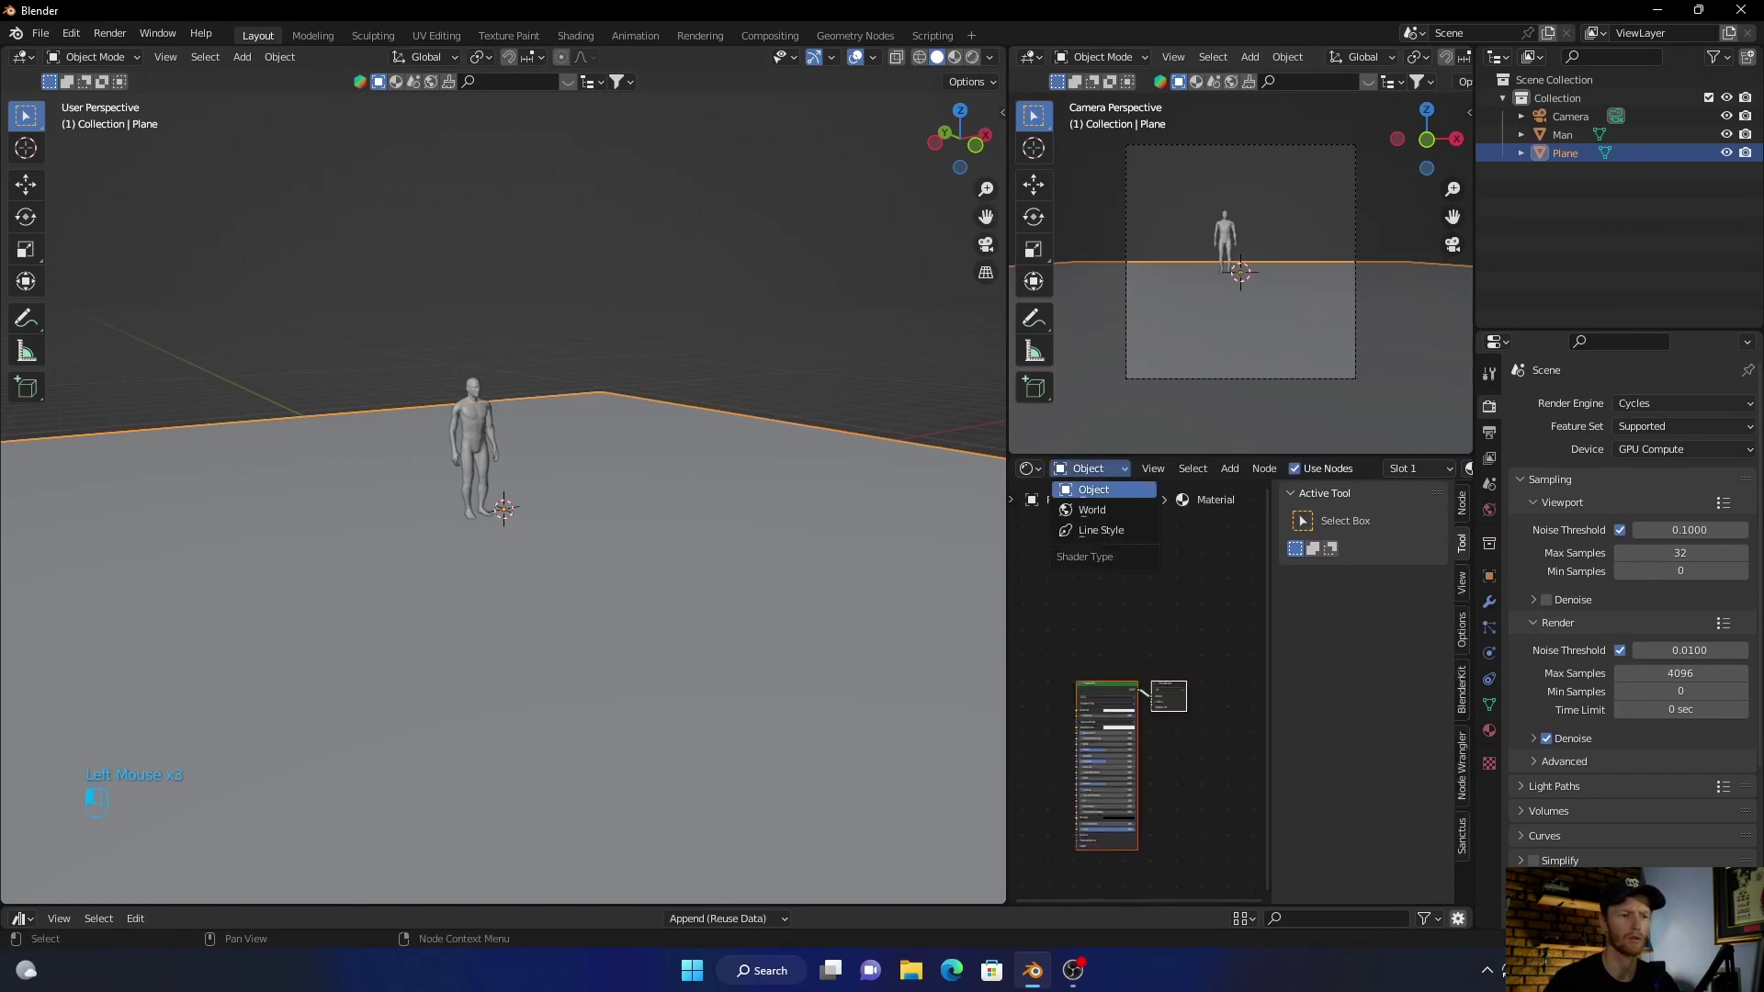
{"action": "left_click", "coordinate": [1092, 508]}
Step: Widen the shader editor, add a Sky Texture node and connect its Color output to the Background node's Color input
{"action": "scroll", "coordinate": [1139, 689], "scroll_direction": "up", "scroll_amount": 5}
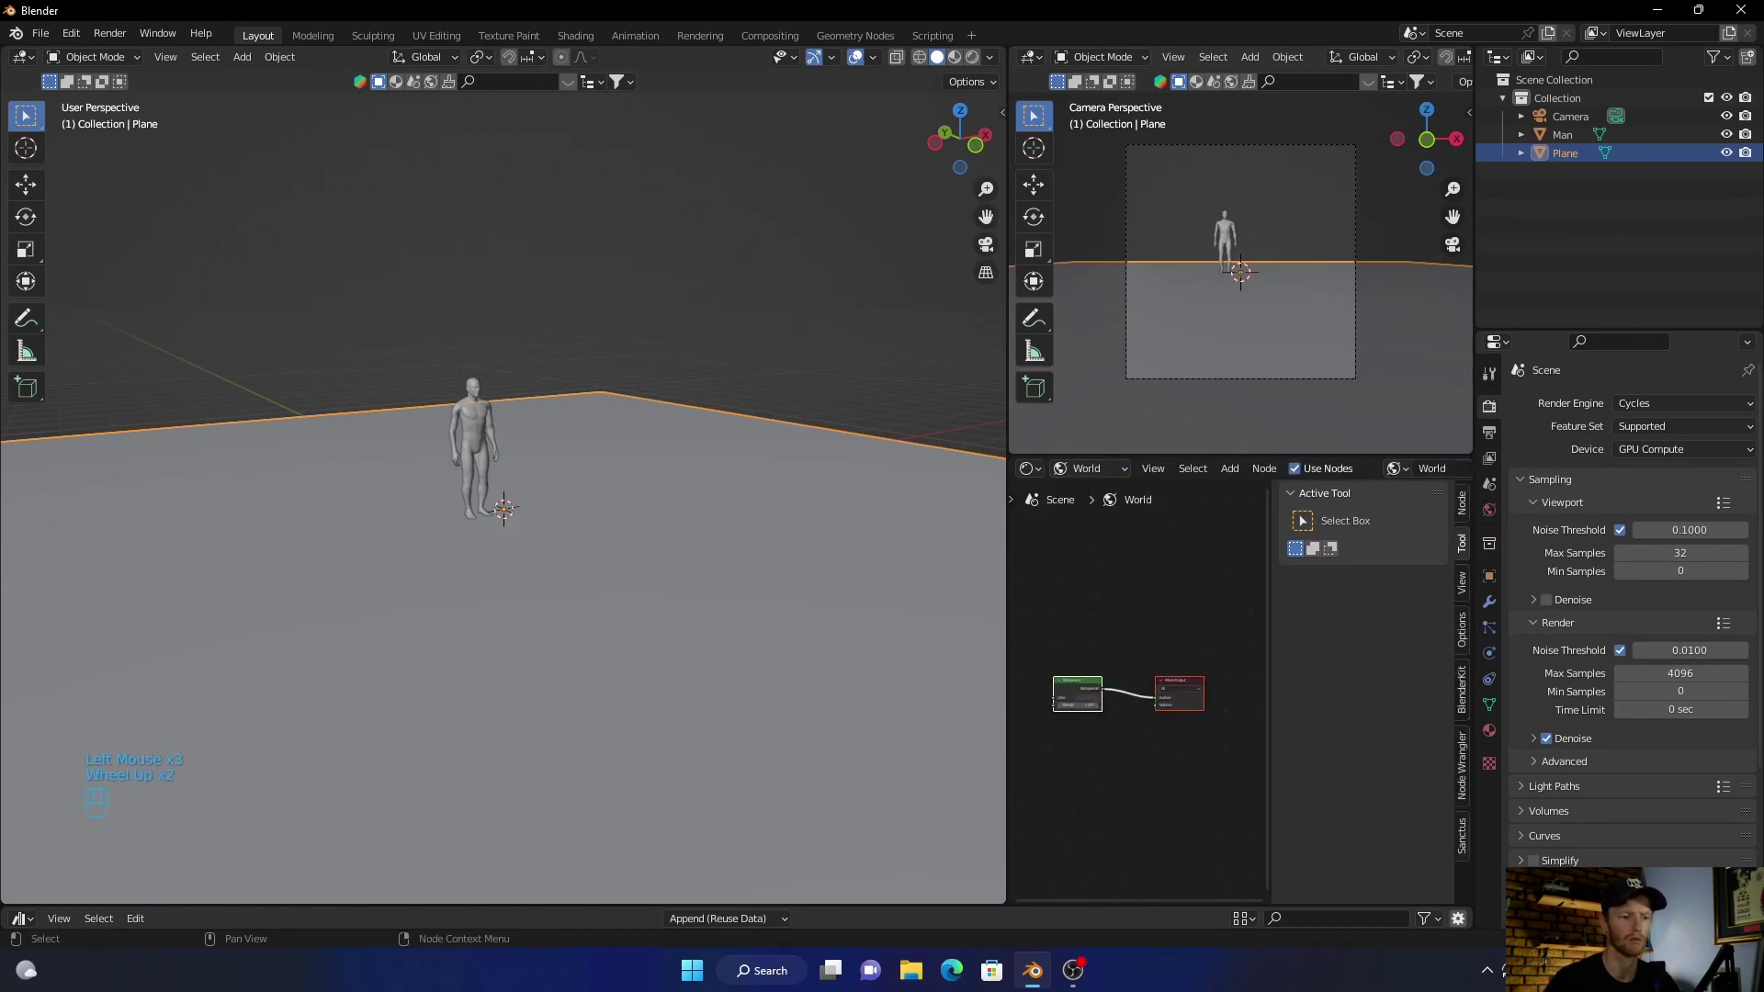
{"action": "middle_click_drag", "start_coordinate": [1139, 689], "coordinate": [1148, 684]}
{"action": "middle_click_drag", "start_coordinate": [1037, 698], "coordinate": [1139, 698]}
{"action": "scroll", "coordinate": [1139, 698], "scroll_direction": "up", "scroll_amount": 1}
{"action": "left_click_drag", "start_coordinate": [1008, 565], "coordinate": [879, 565]}
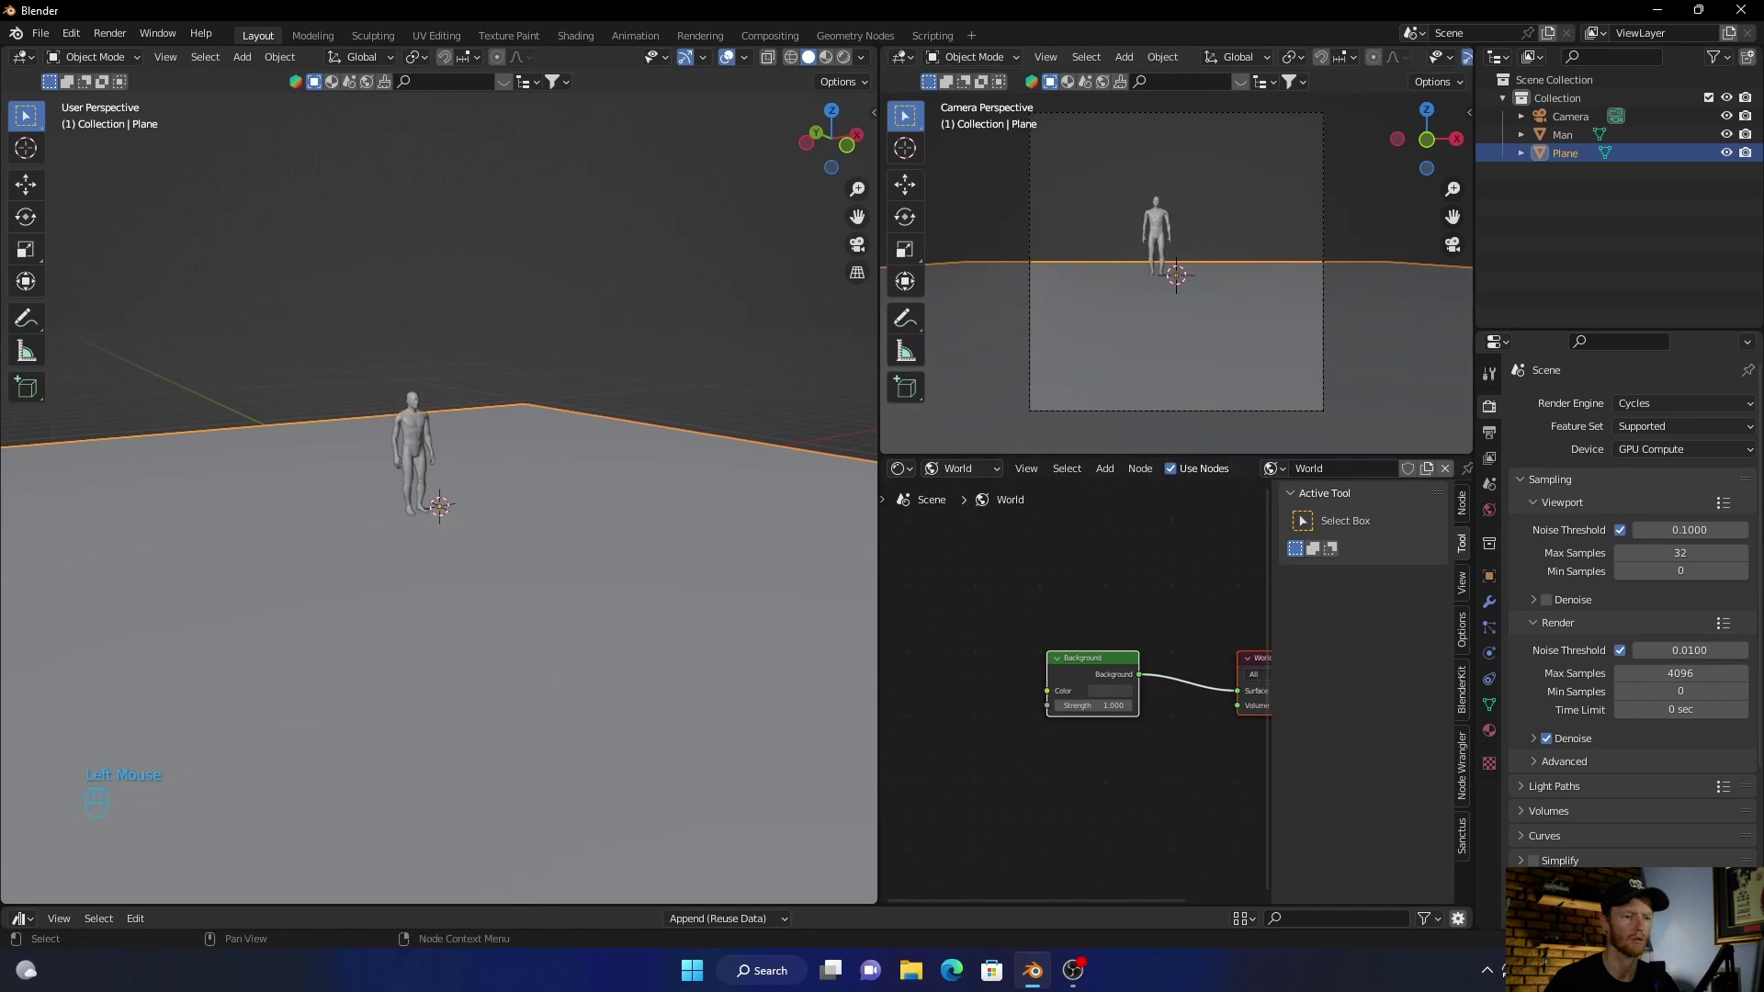
{"action": "middle_click_drag", "start_coordinate": [1149, 685], "coordinate": [1148, 683]}
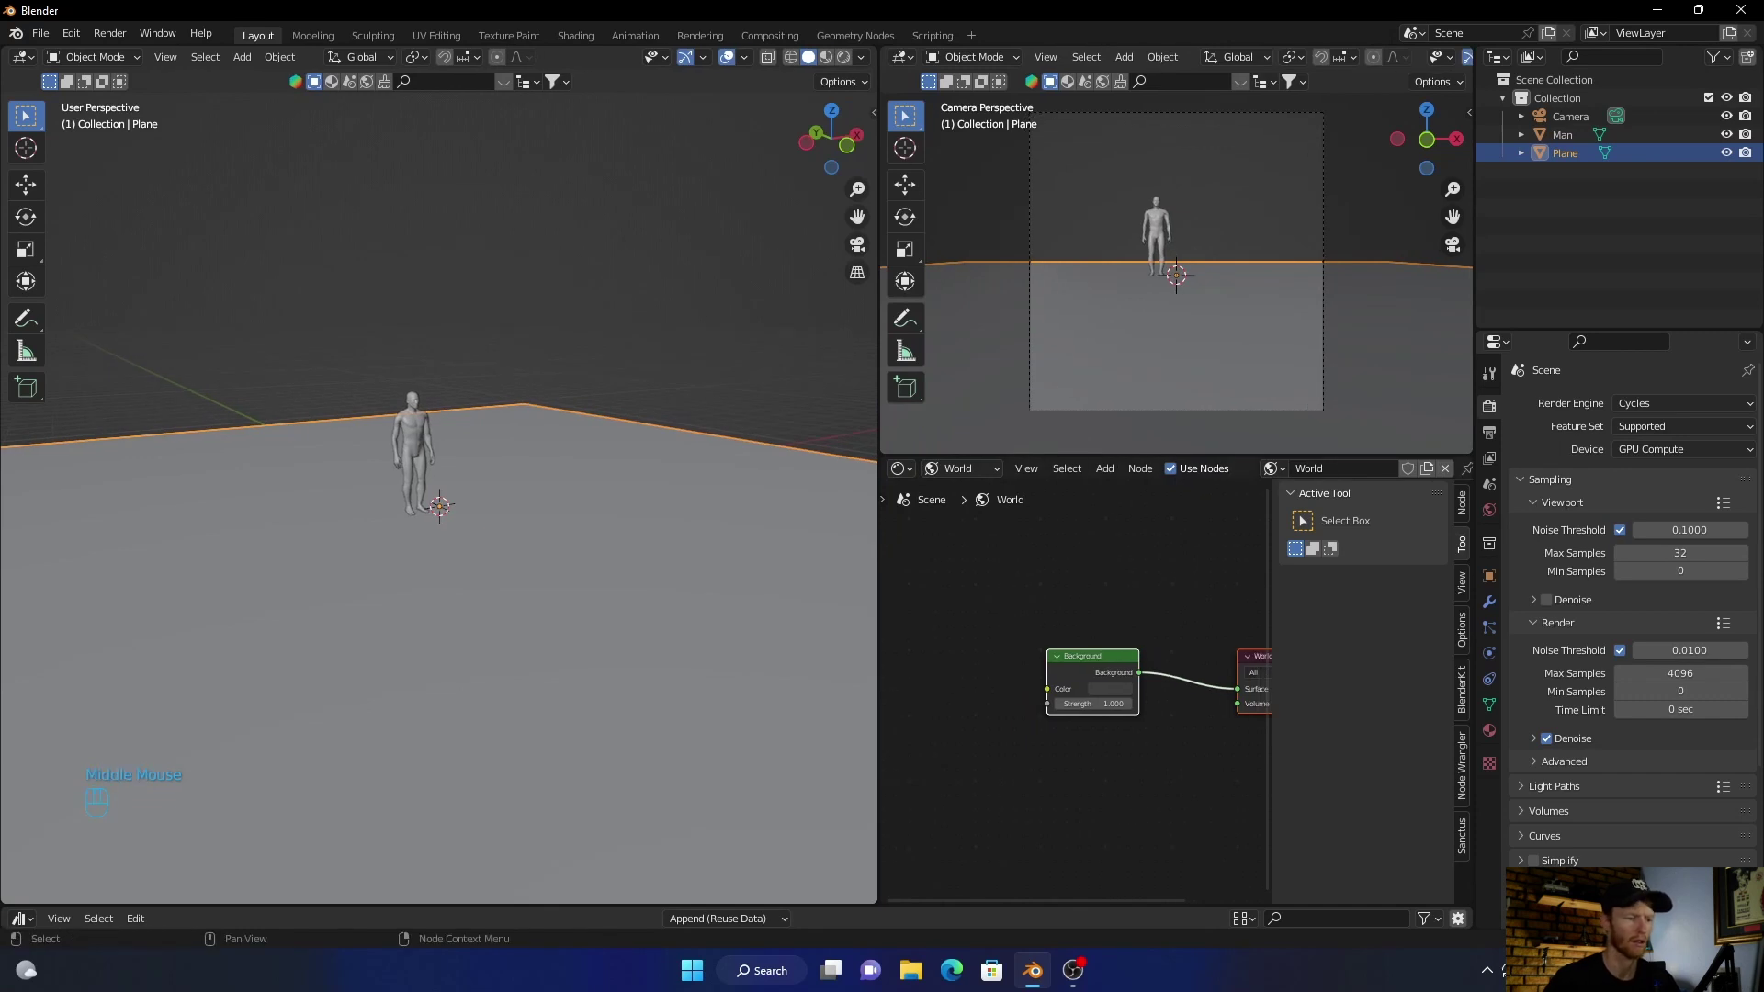
{"action": "key", "text": "shift+a"}
{"action": "type", "text": "sky"}
{"action": "key", "text": "Return"}
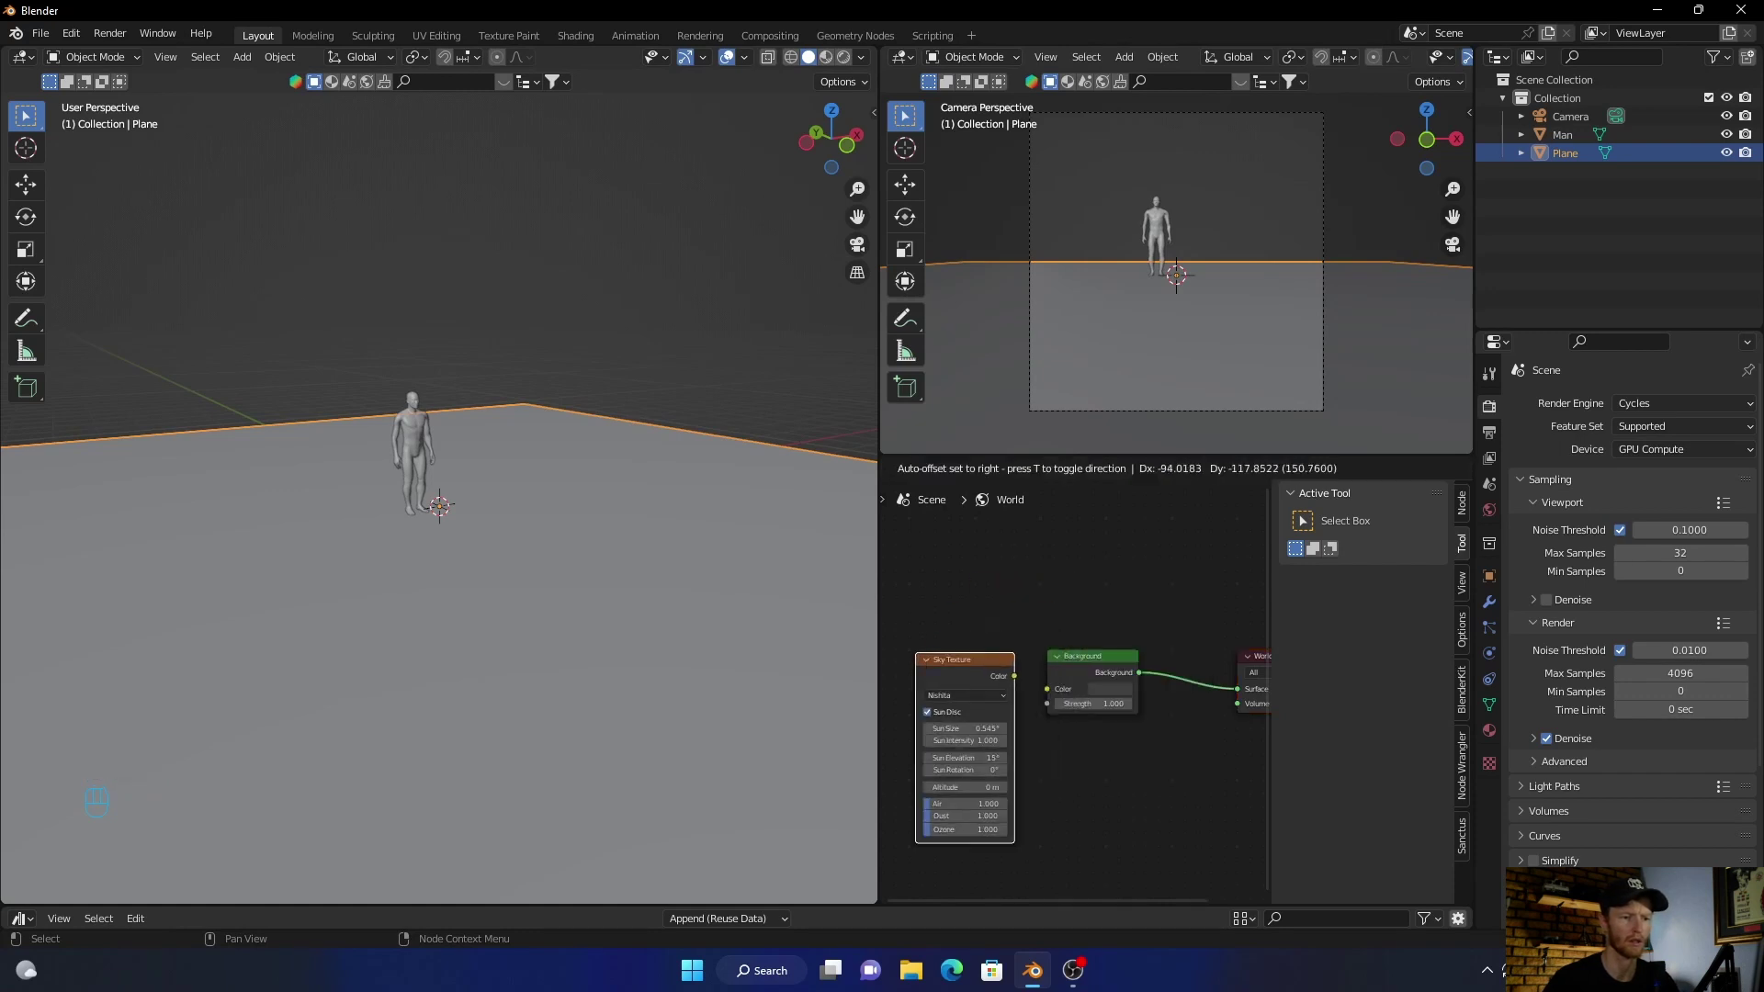
{"action": "left_click", "coordinate": [960, 698]}
{"action": "left_click_drag", "start_coordinate": [1004, 673], "coordinate": [1046, 689]}
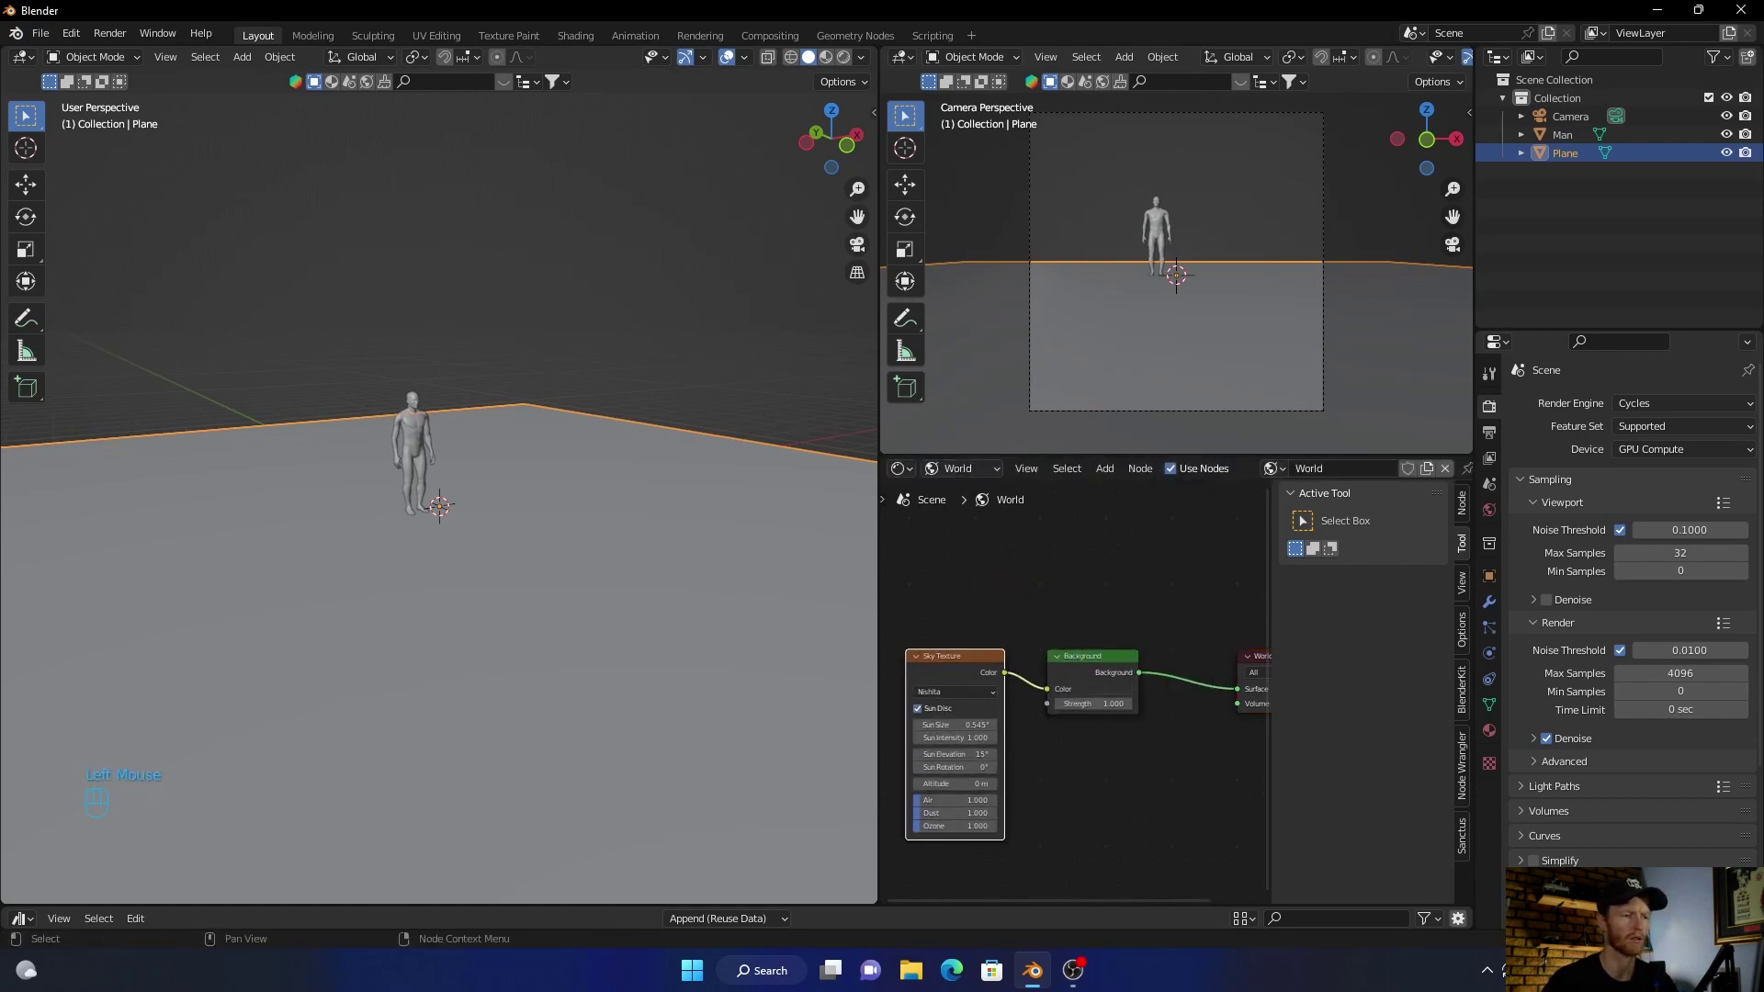
Step: Switch the main viewport to rendered shading to preview the man and ground lit by the sky
{"action": "left_click", "coordinate": [844, 57]}
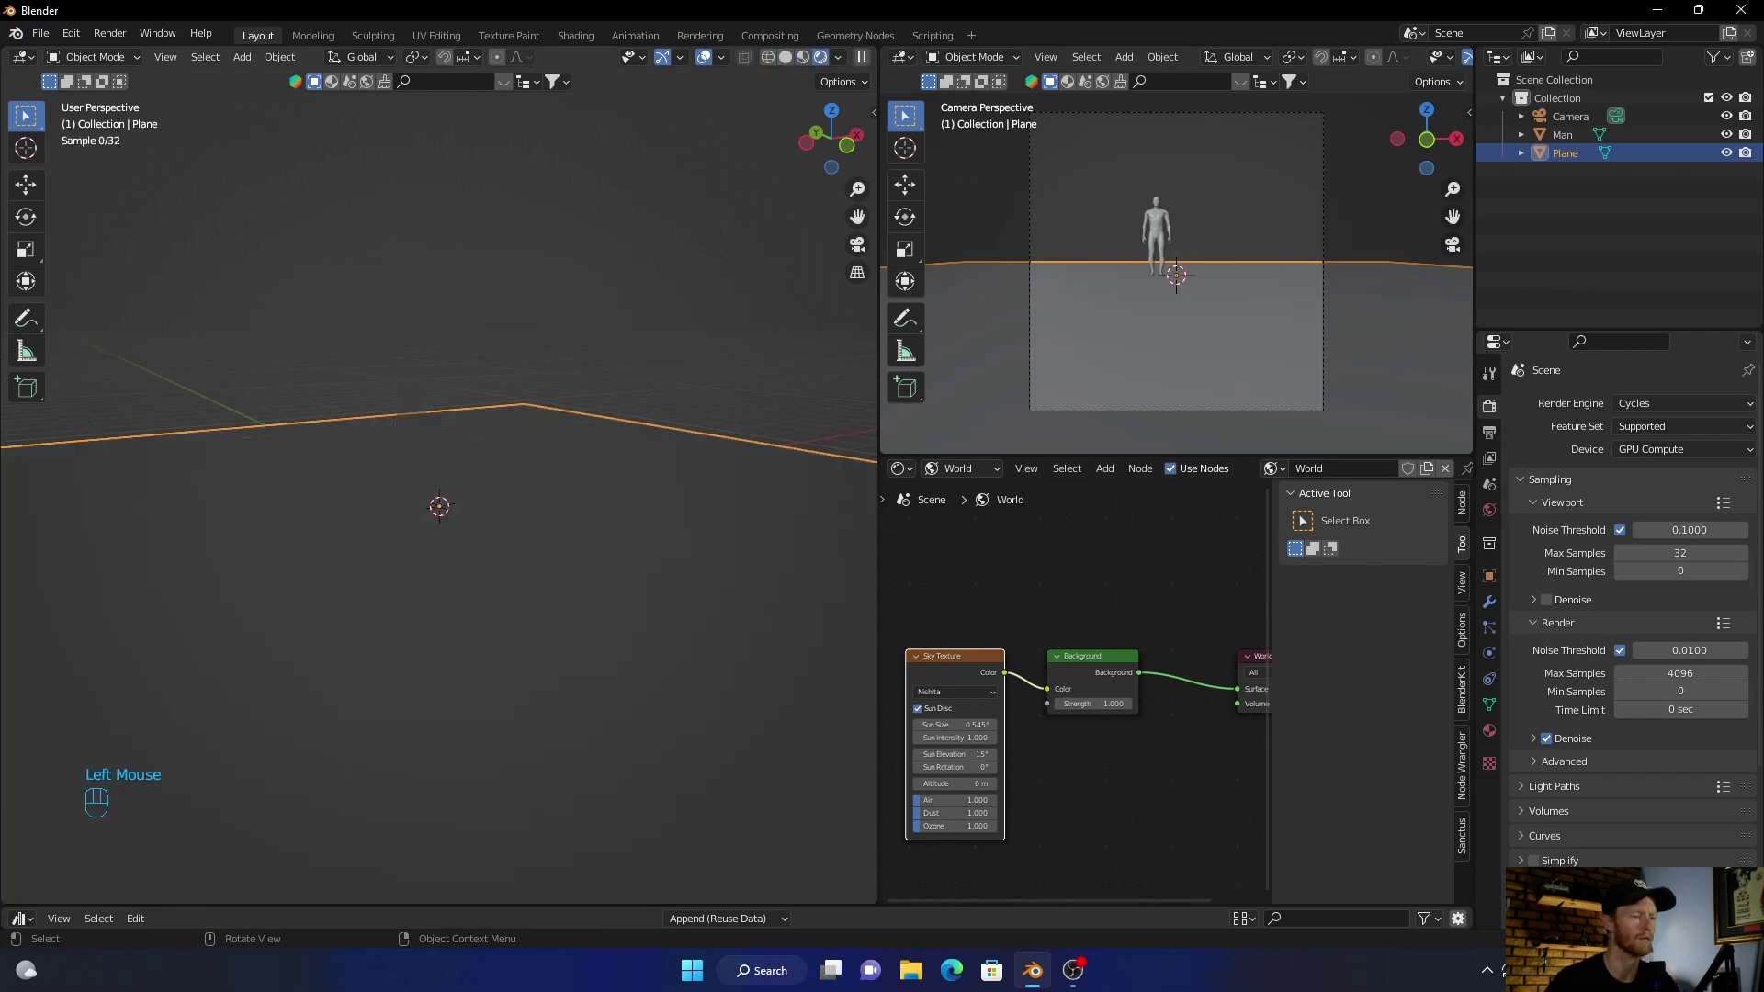
{"action": "middle_click_drag", "start_coordinate": [439, 506], "coordinate": [560, 501]}
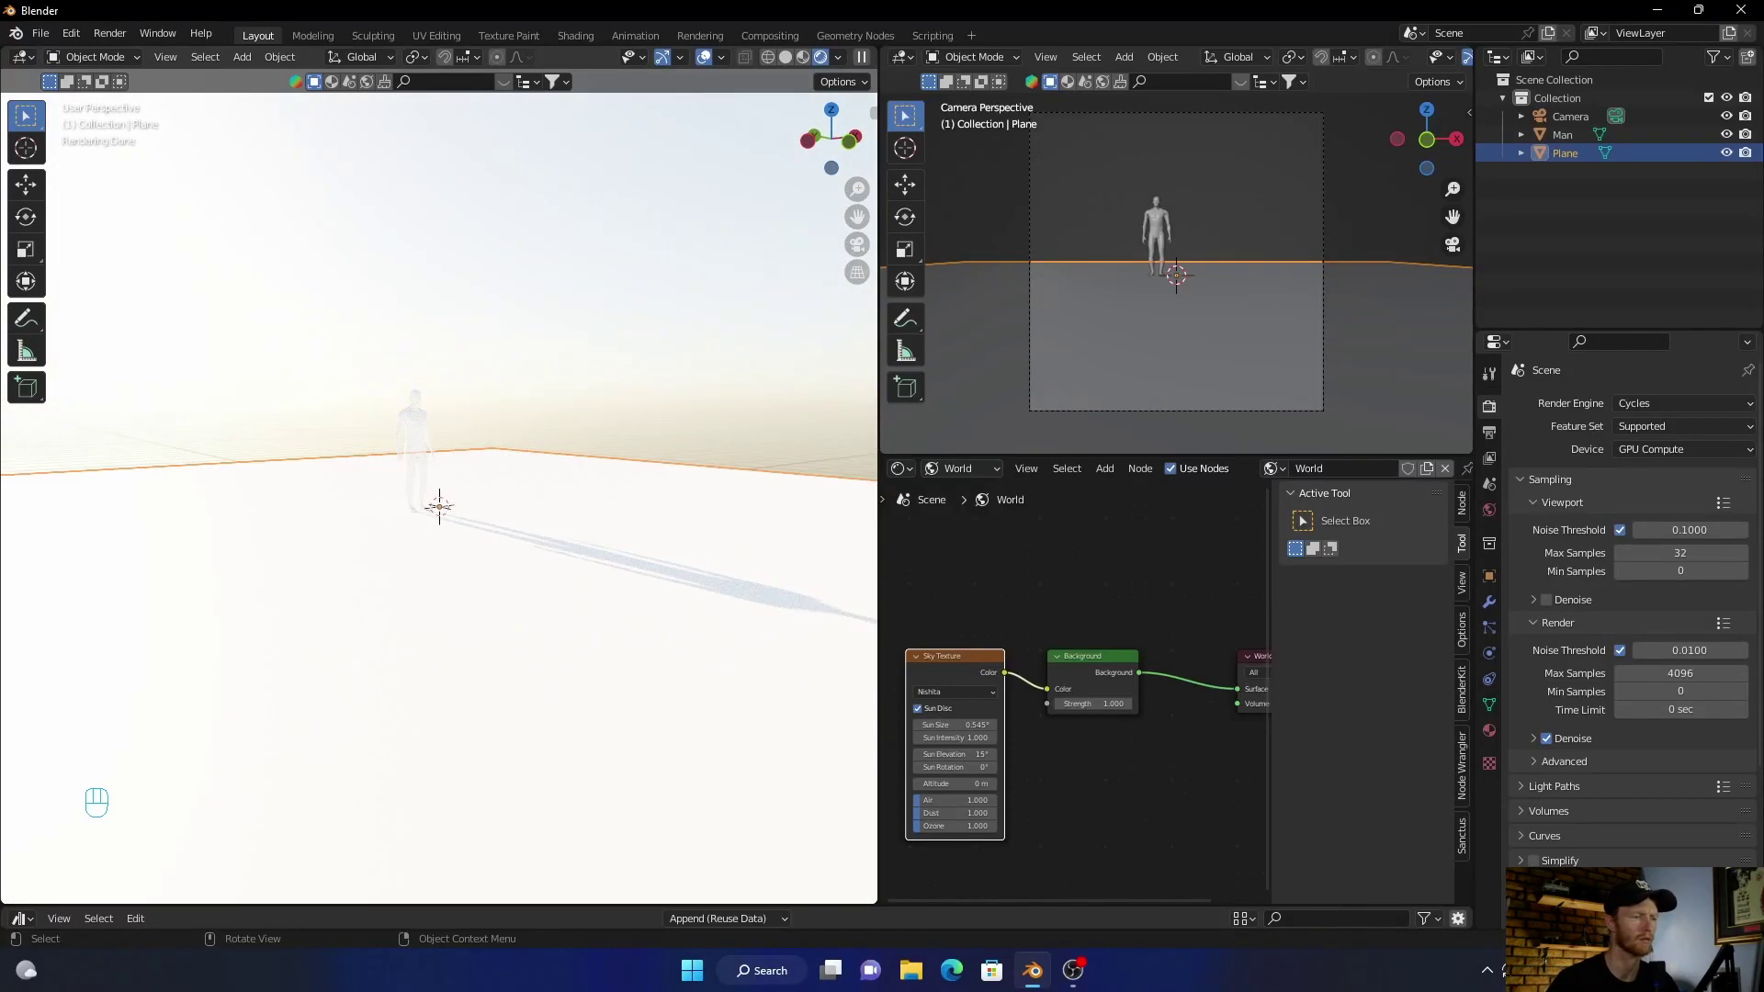
{"action": "scroll", "coordinate": [440, 509], "scroll_direction": "up", "scroll_amount": 1}
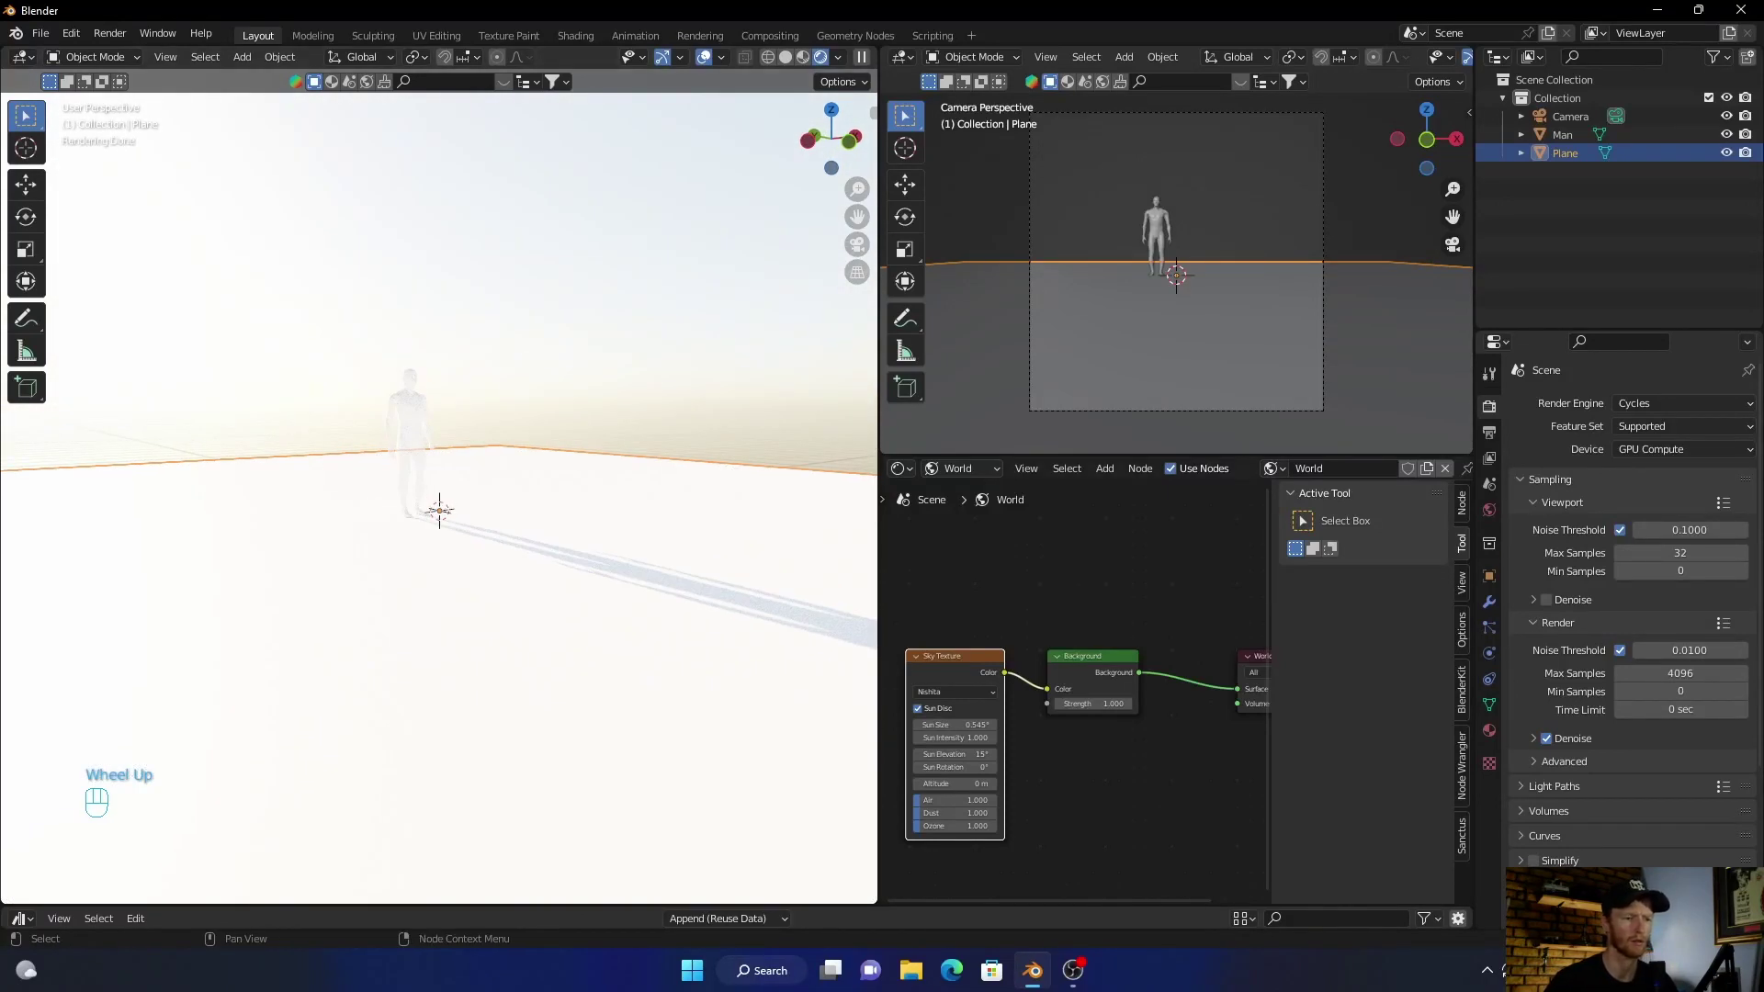
Step: Compare the scene lighting with the Sky Texture's Sun Disc turned off and on
{"action": "left_click", "coordinate": [917, 708]}
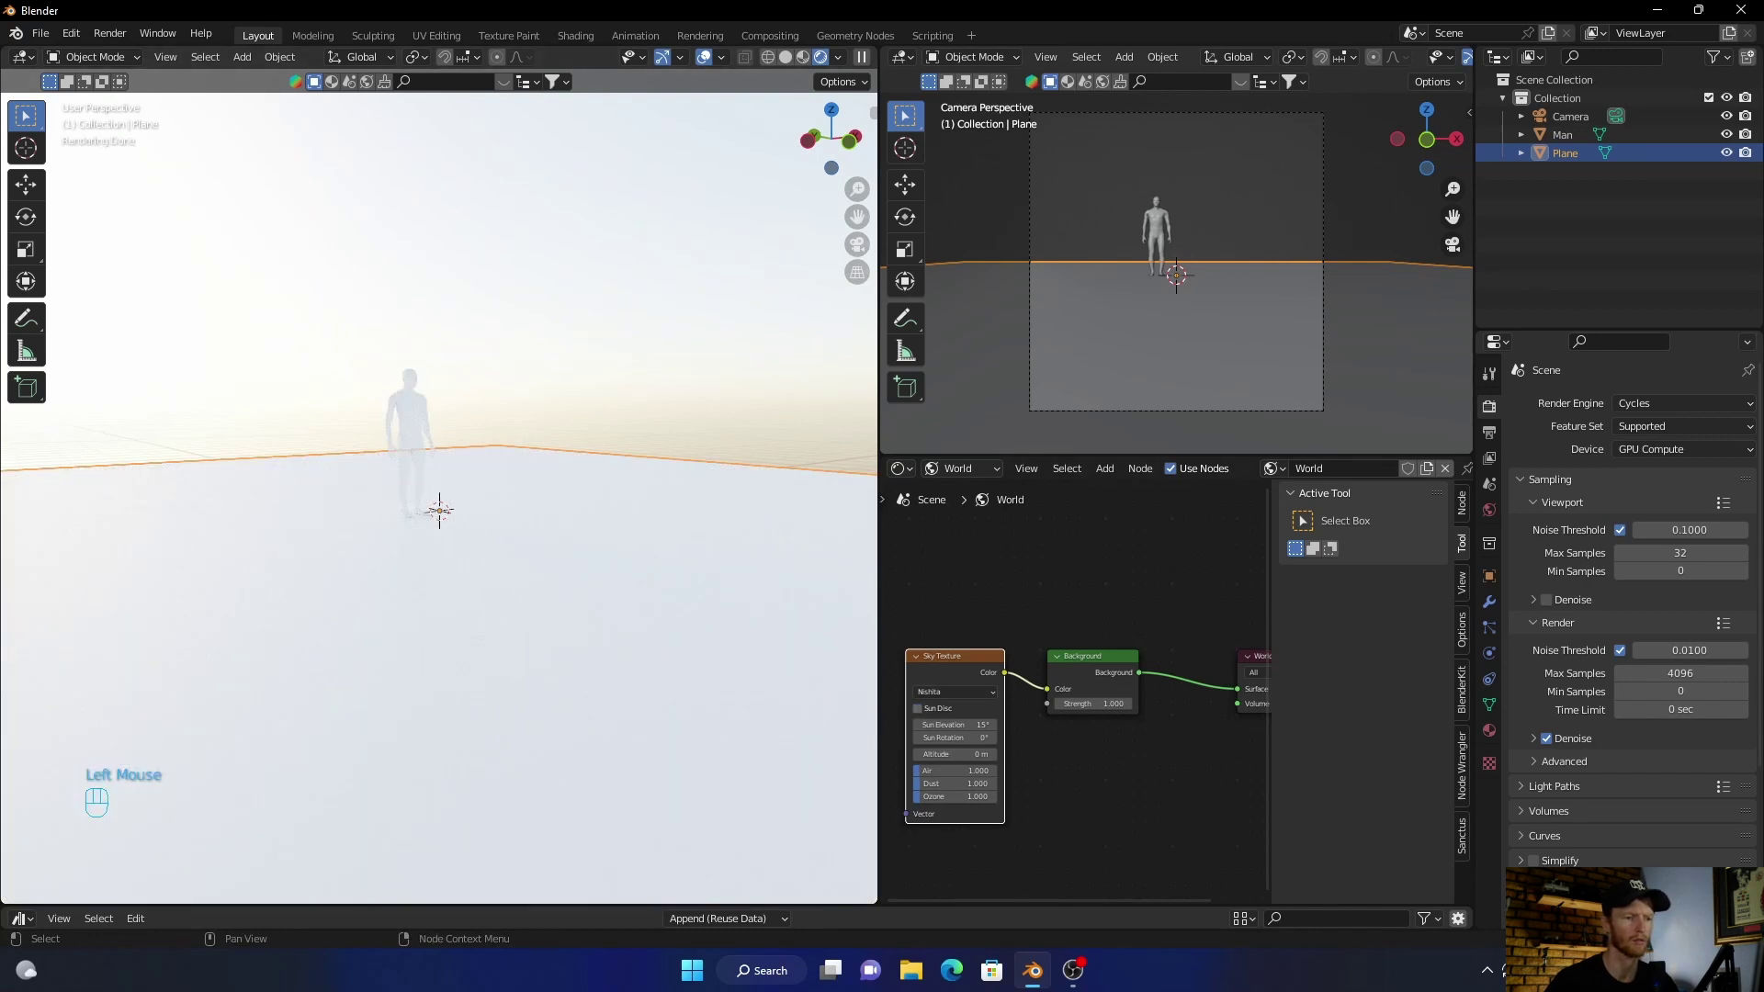
{"action": "left_click", "coordinate": [917, 708]}
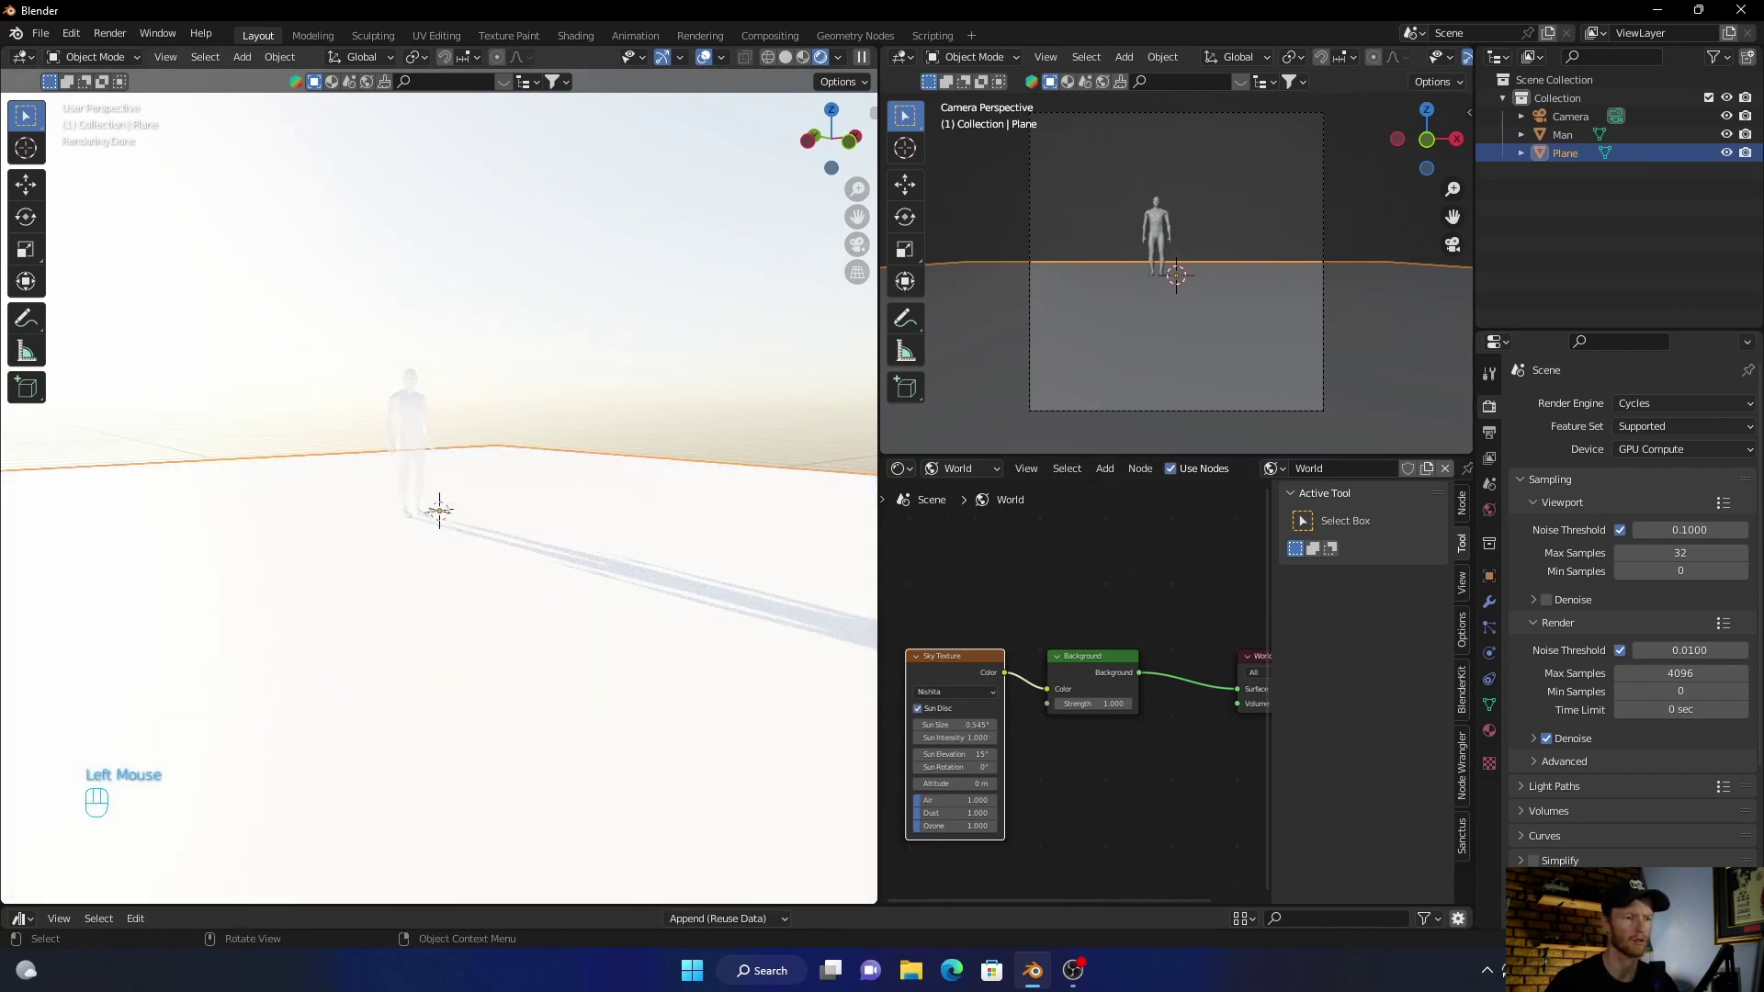
{"action": "left_click", "coordinate": [917, 709]}
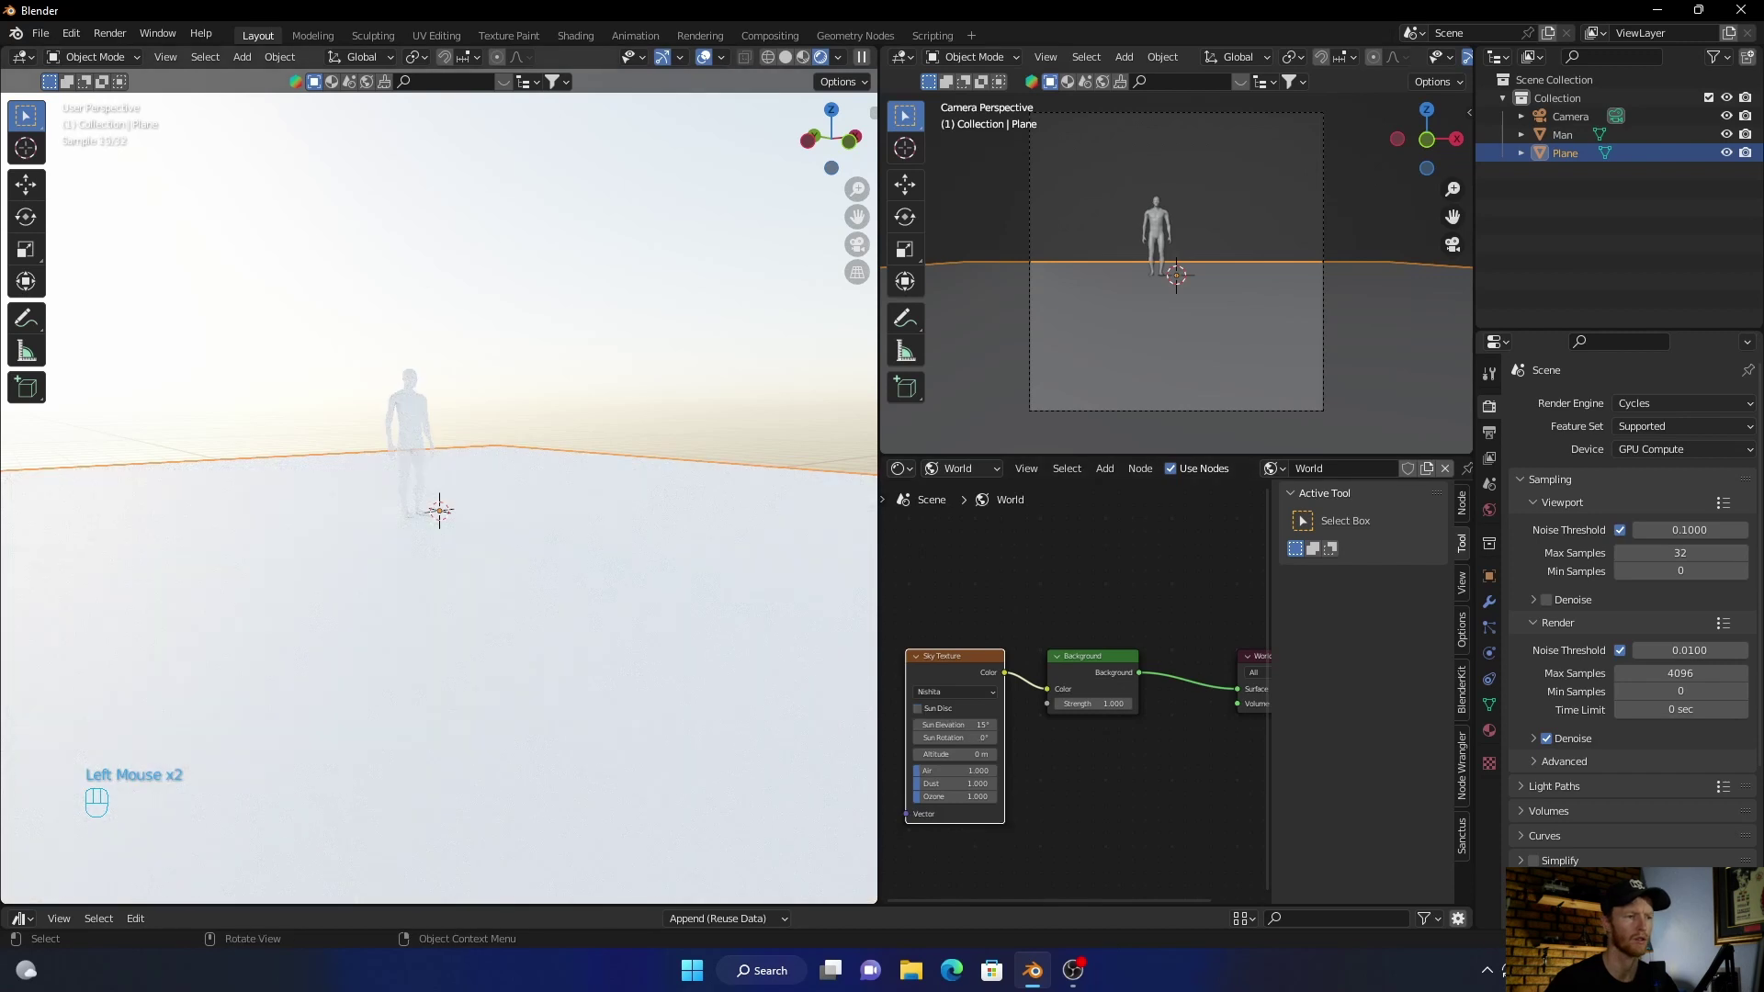
{"action": "left_click", "coordinate": [917, 708]}
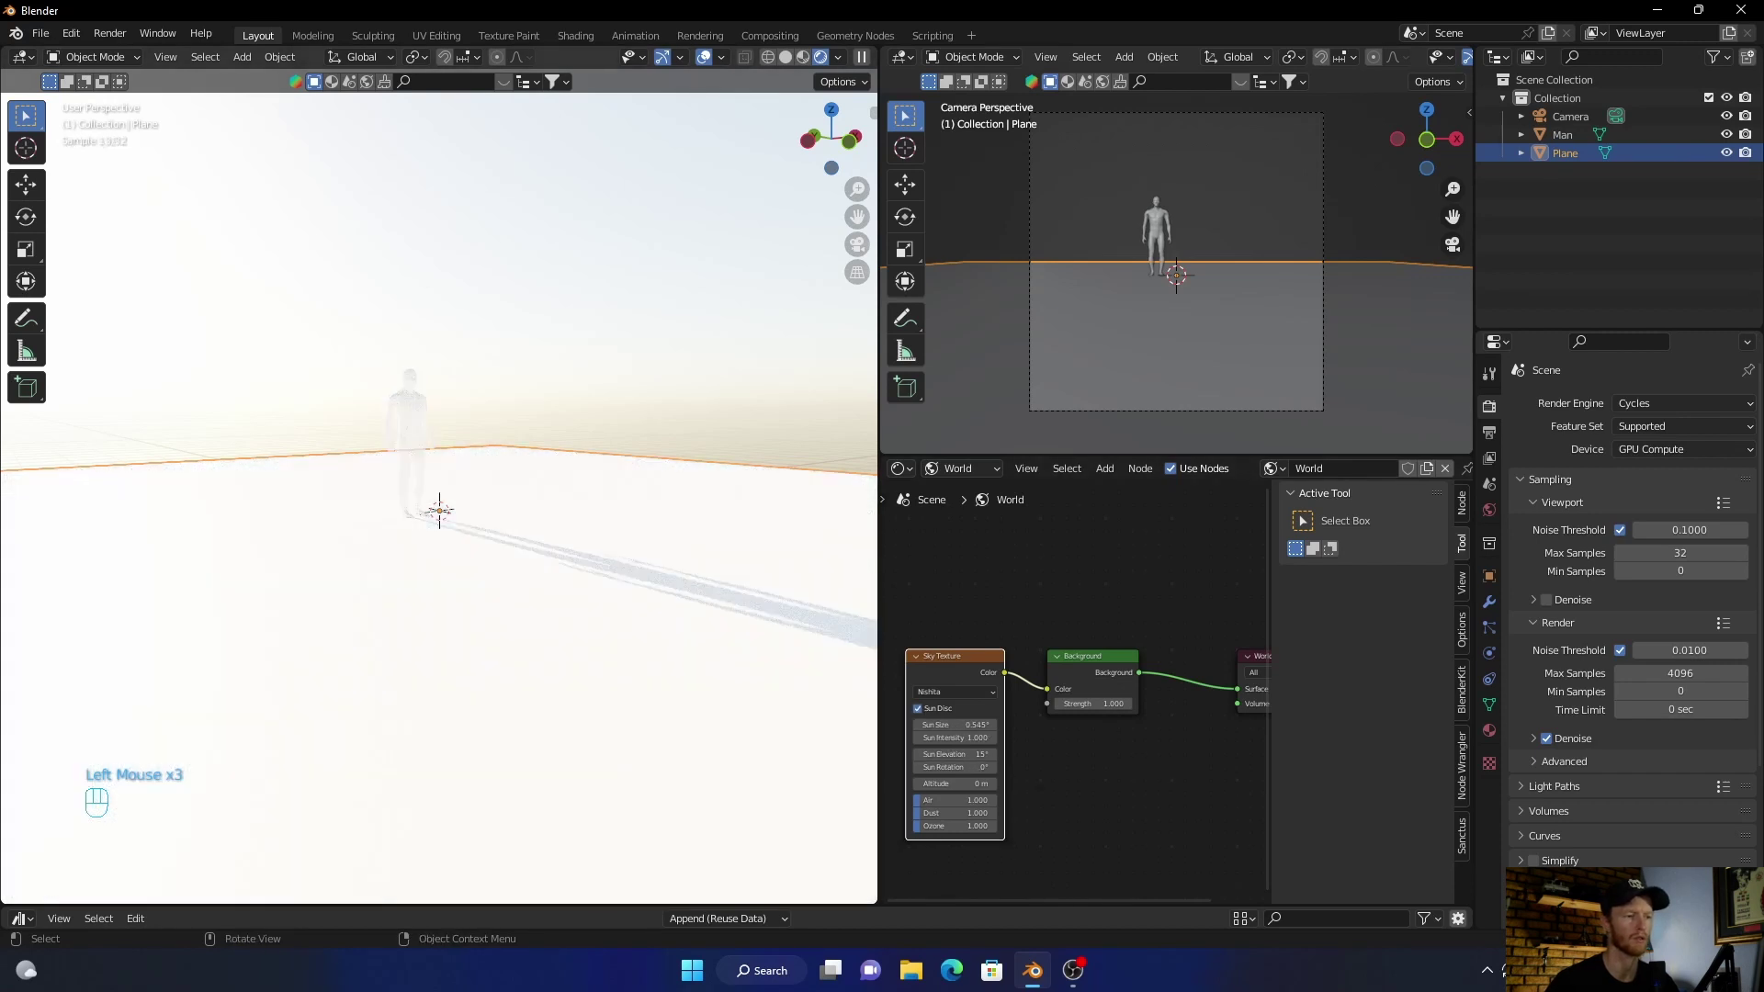
Step: Set the World Background node's strength to 0.15
{"action": "left_click", "coordinate": [1093, 703]}
{"action": "type", "text": "0"}
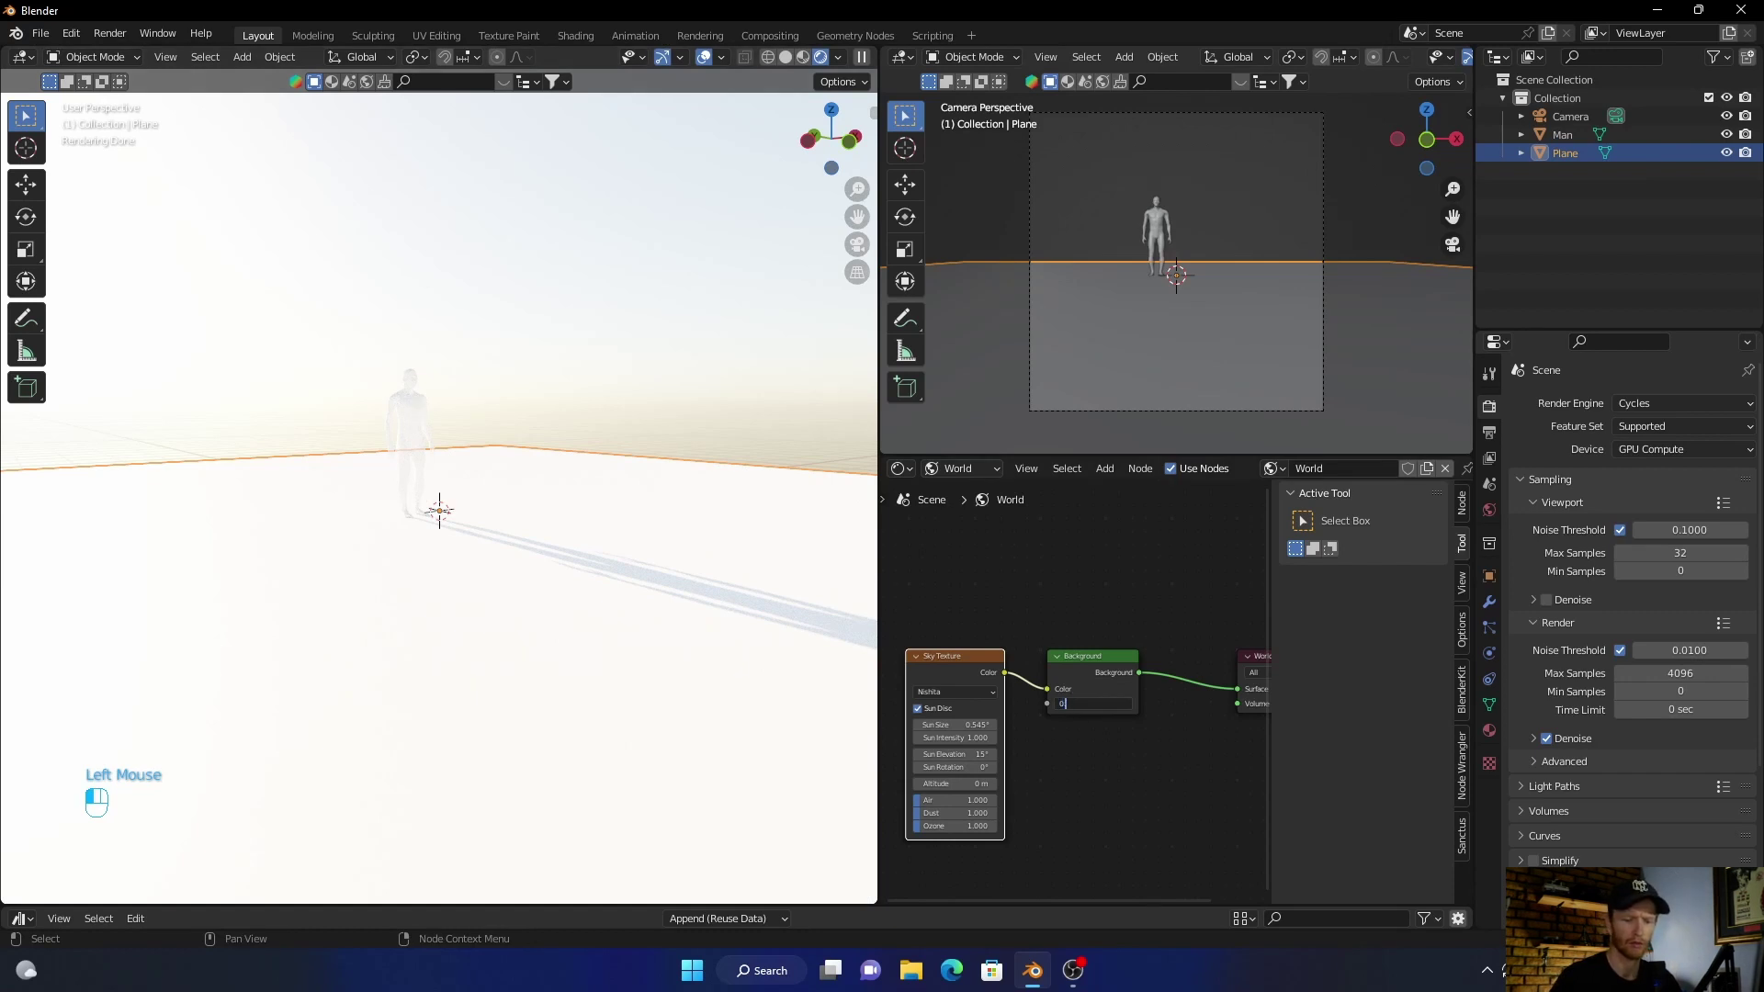
{"action": "type", "text": ".15"}
{"action": "key", "text": "Return"}
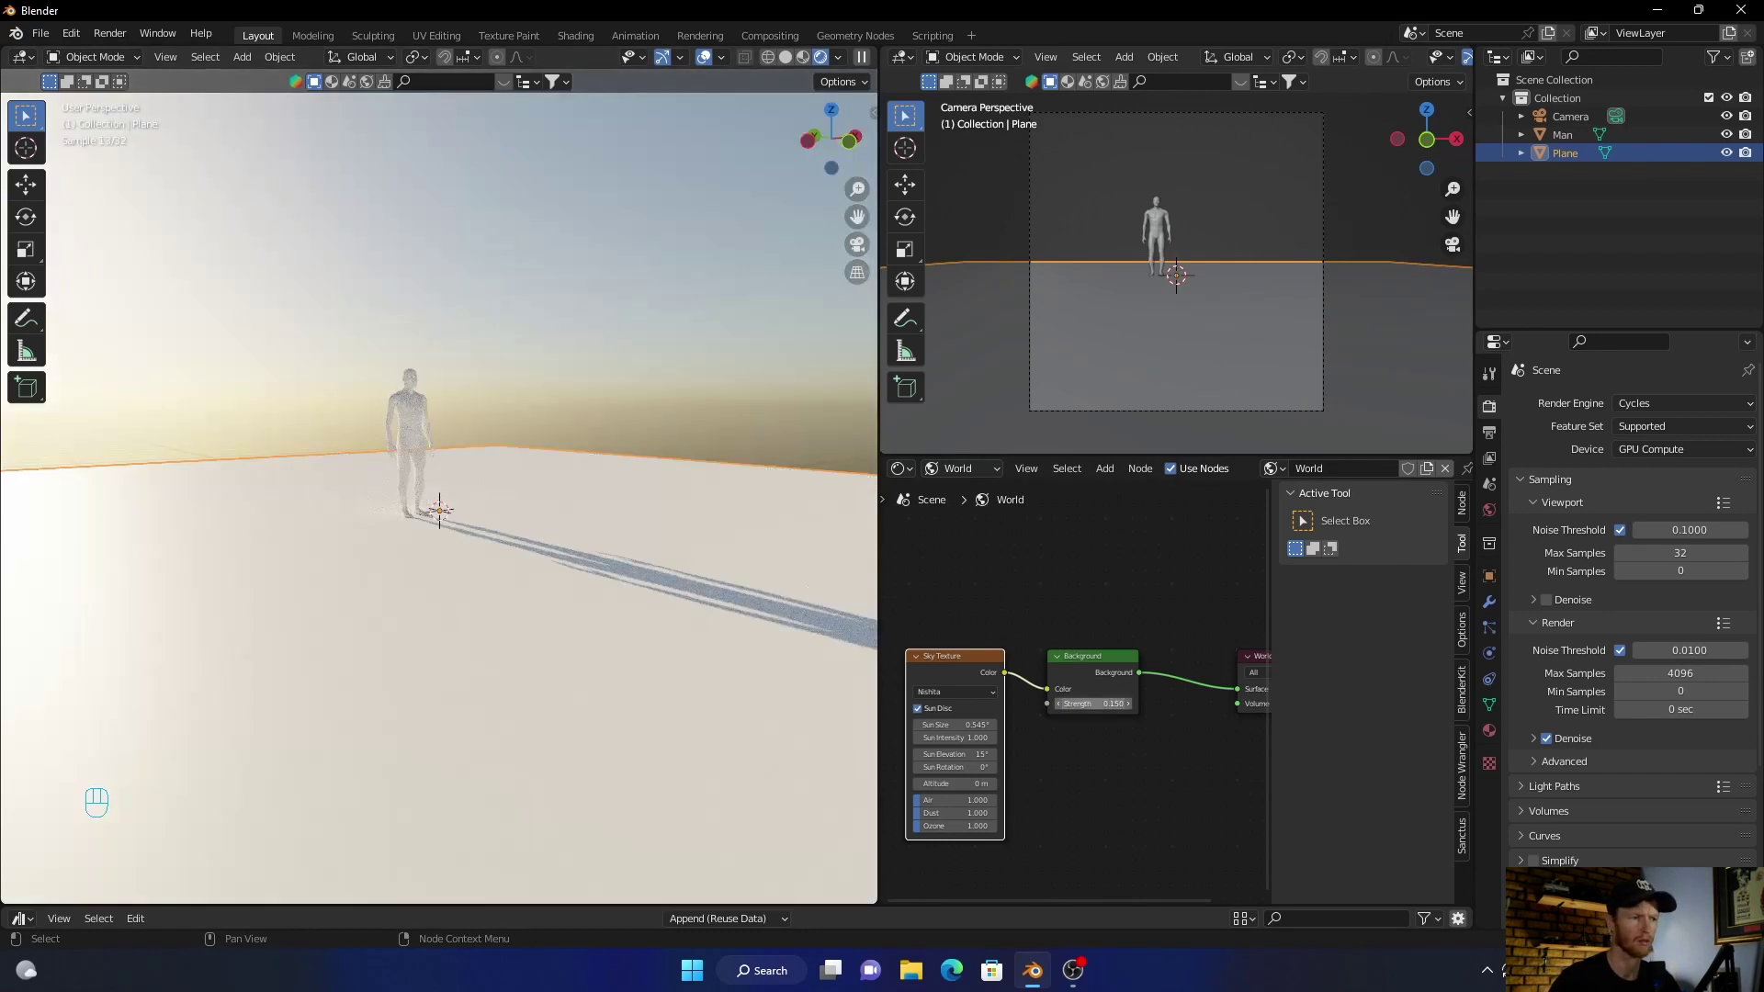
{"action": "middle_click_drag", "start_coordinate": [441, 510], "coordinate": [326, 491]}
{"action": "middle_click_drag", "start_coordinate": [698, 542], "coordinate": [654, 487]}
{"action": "scroll", "coordinate": [439, 496], "scroll_direction": "up", "scroll_amount": 2}
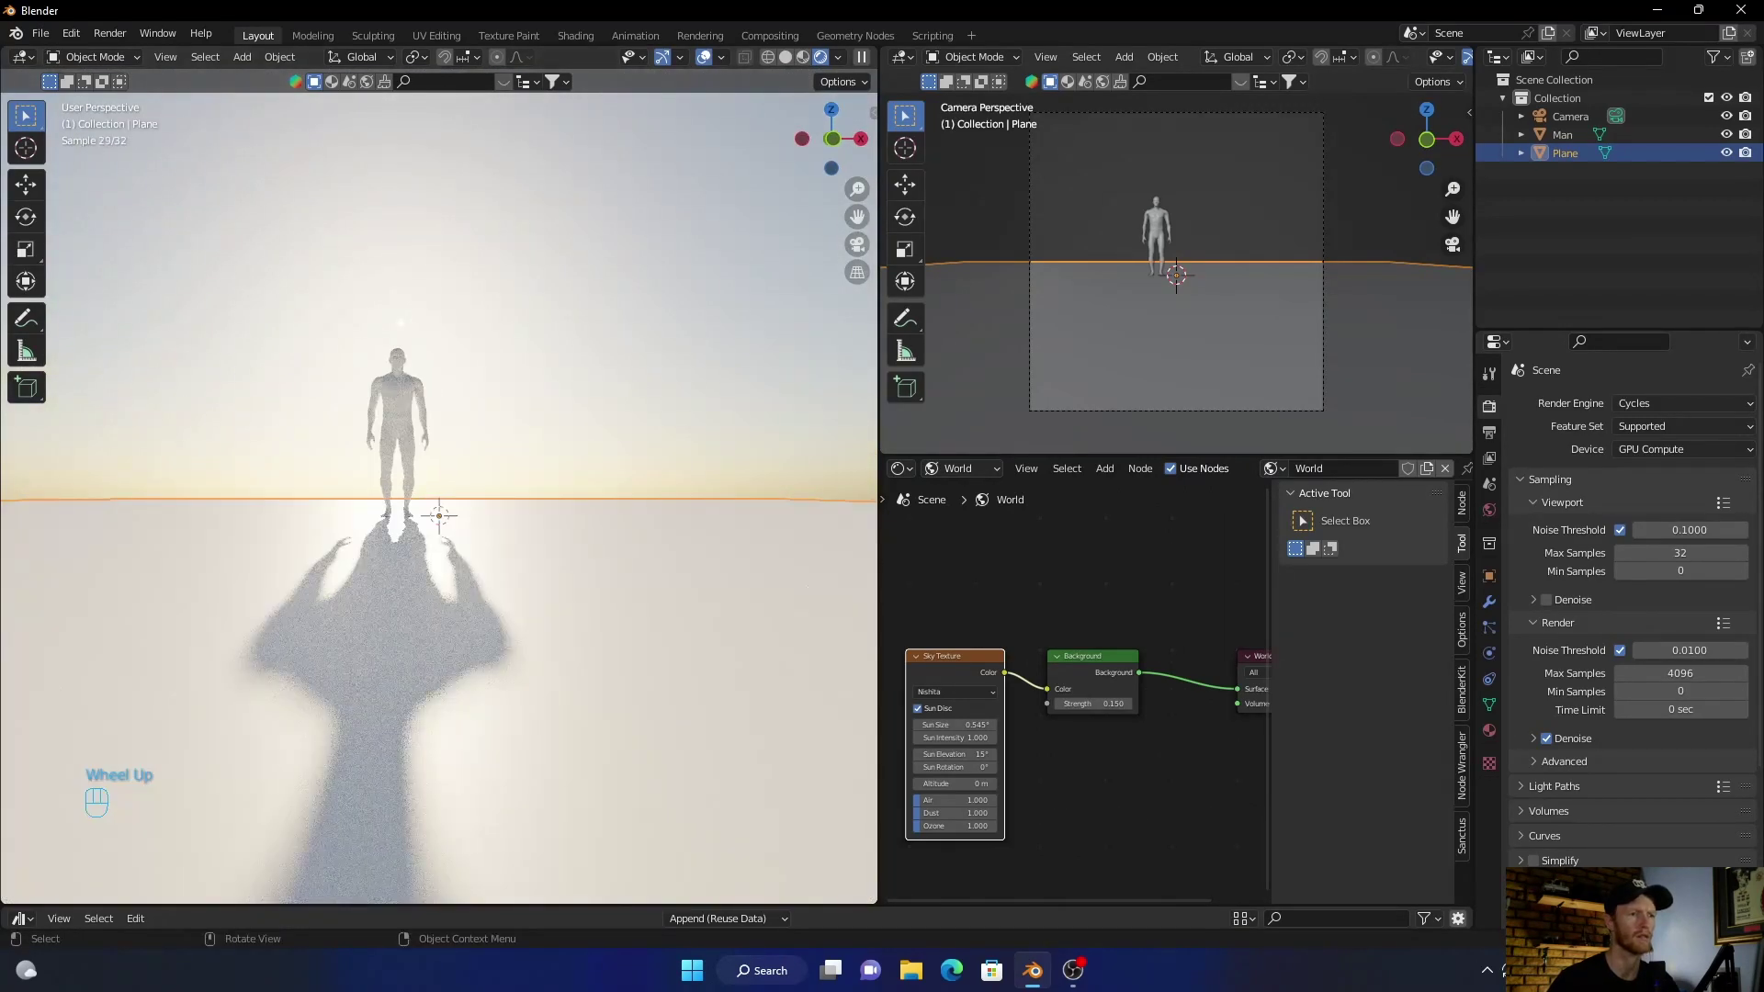
Step: Inspect the sky-lit man and ground without overlays and in wireframe, and return the main viewport to rendered shading with overlays
{"action": "left_click", "coordinate": [704, 57]}
{"action": "middle_click_drag", "start_coordinate": [552, 487], "coordinate": [546, 577]}
{"action": "scroll", "coordinate": [439, 496], "scroll_direction": "down", "scroll_amount": 2}
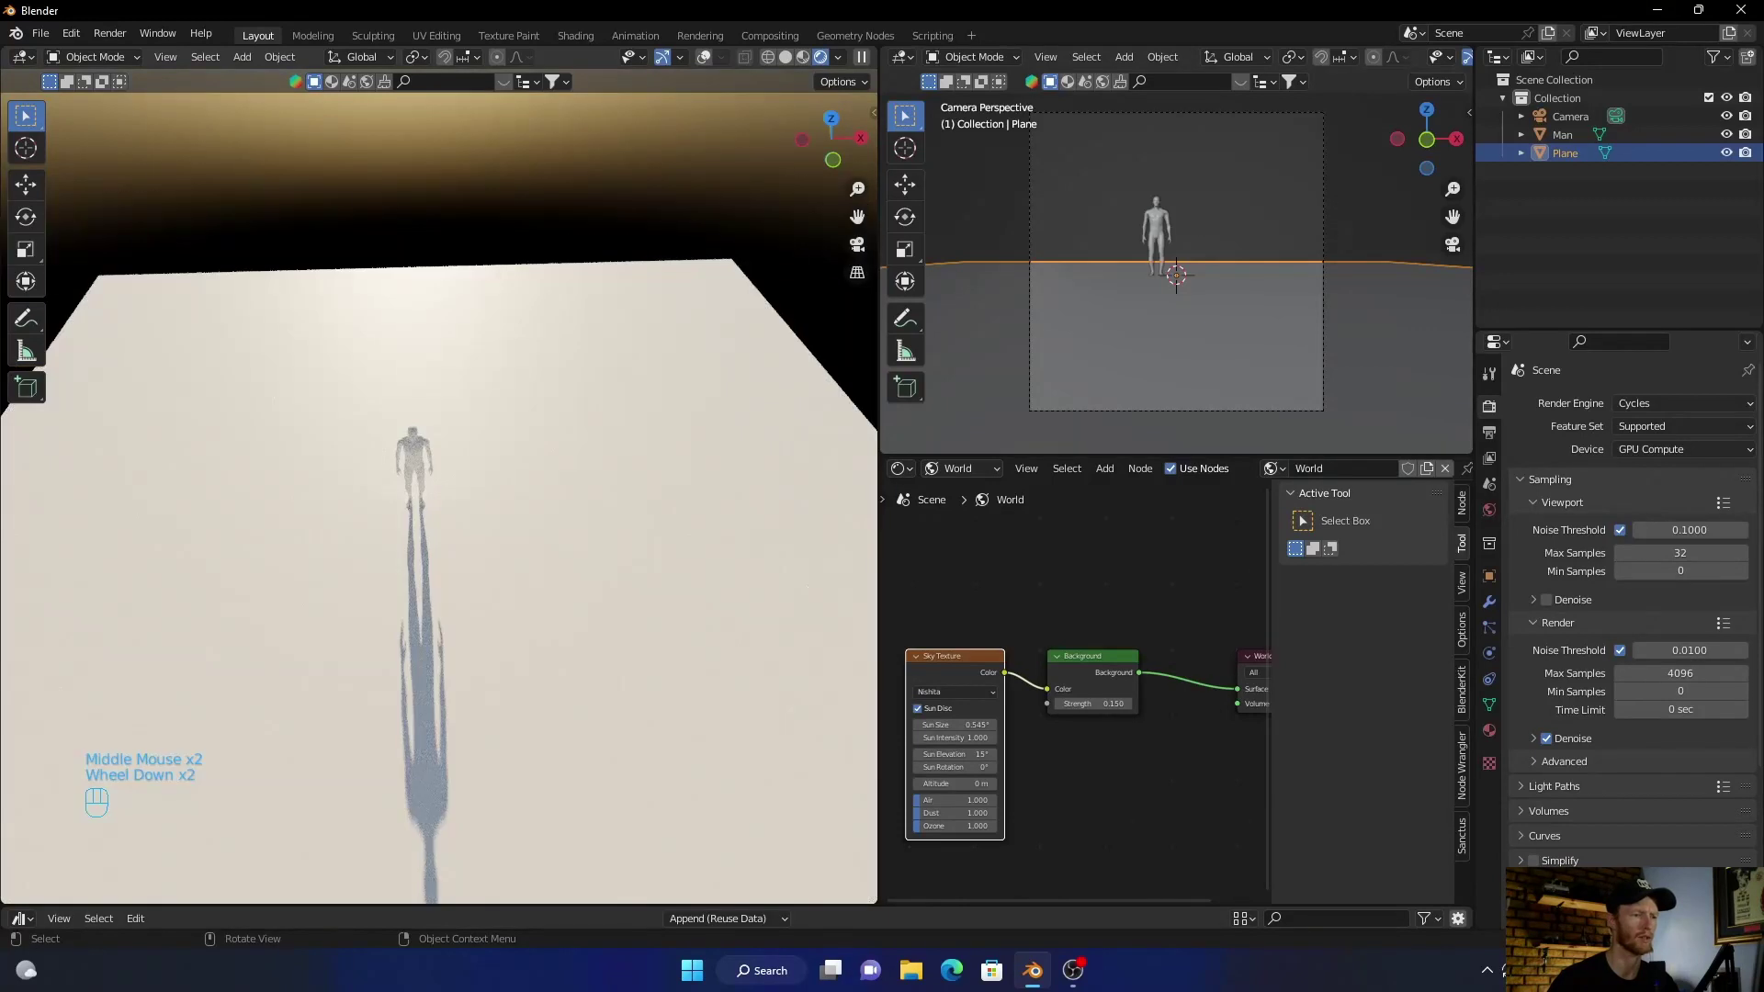
{"action": "left_click", "coordinate": [786, 57]}
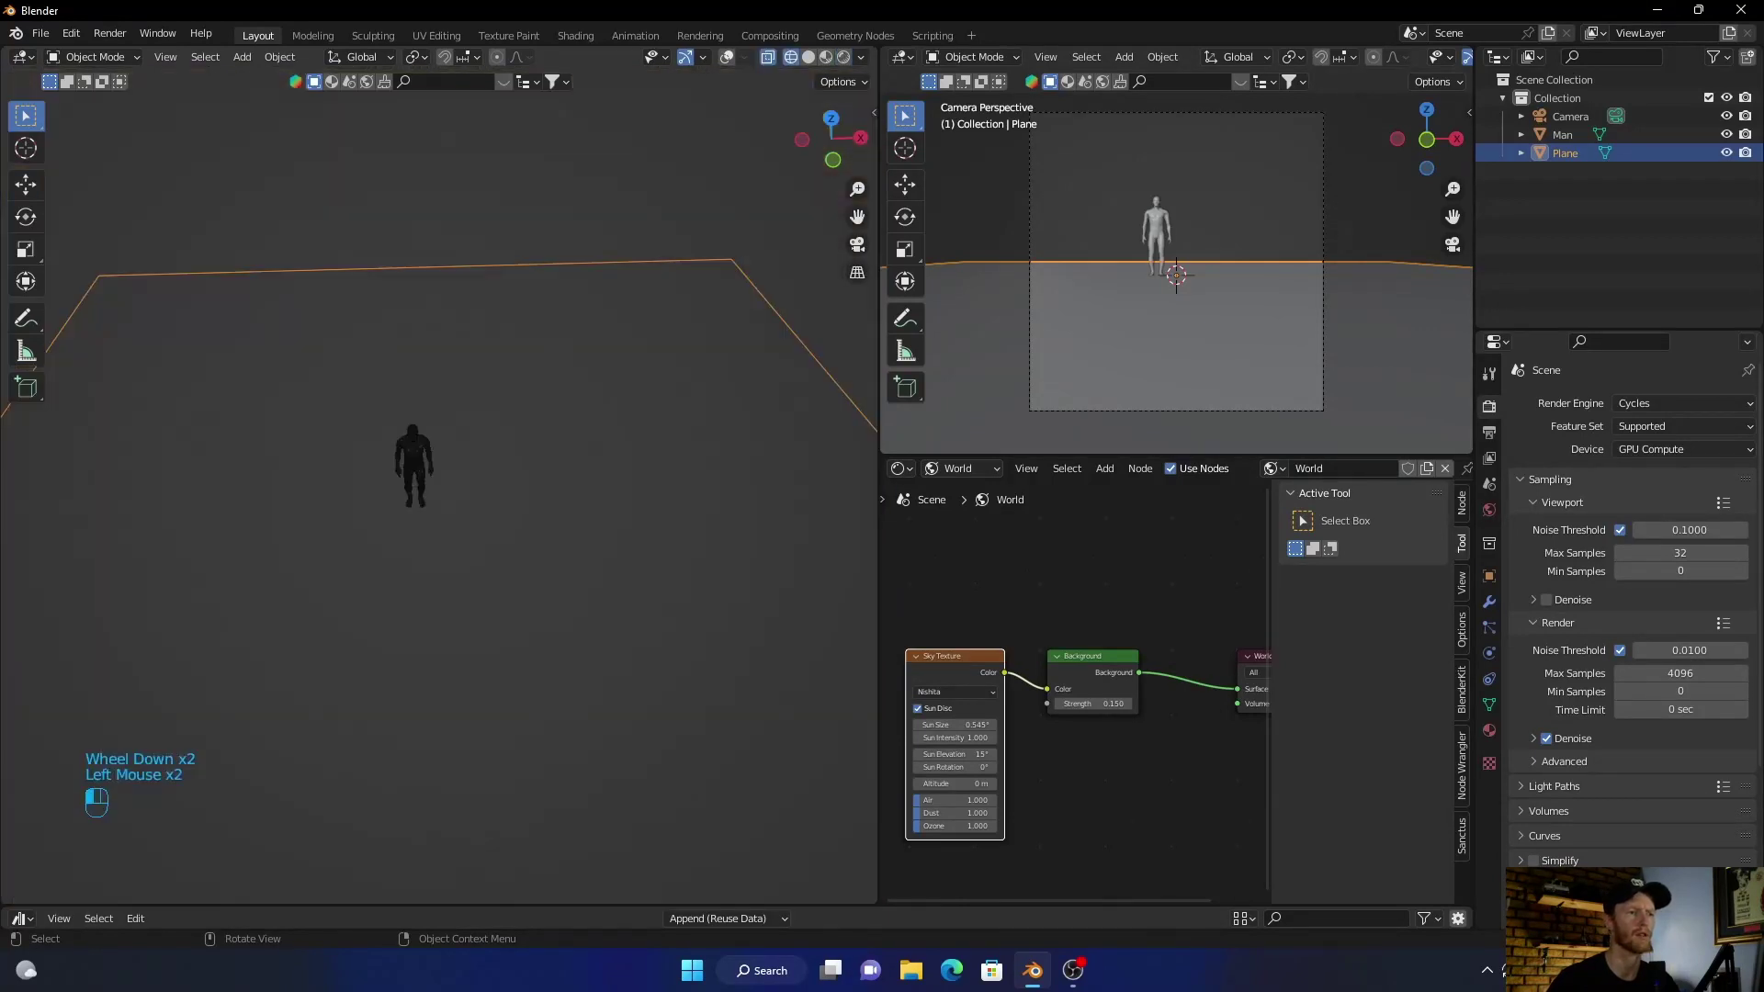
{"action": "left_click", "coordinate": [843, 57]}
{"action": "middle_click_drag", "start_coordinate": [478, 569], "coordinate": [460, 458]}
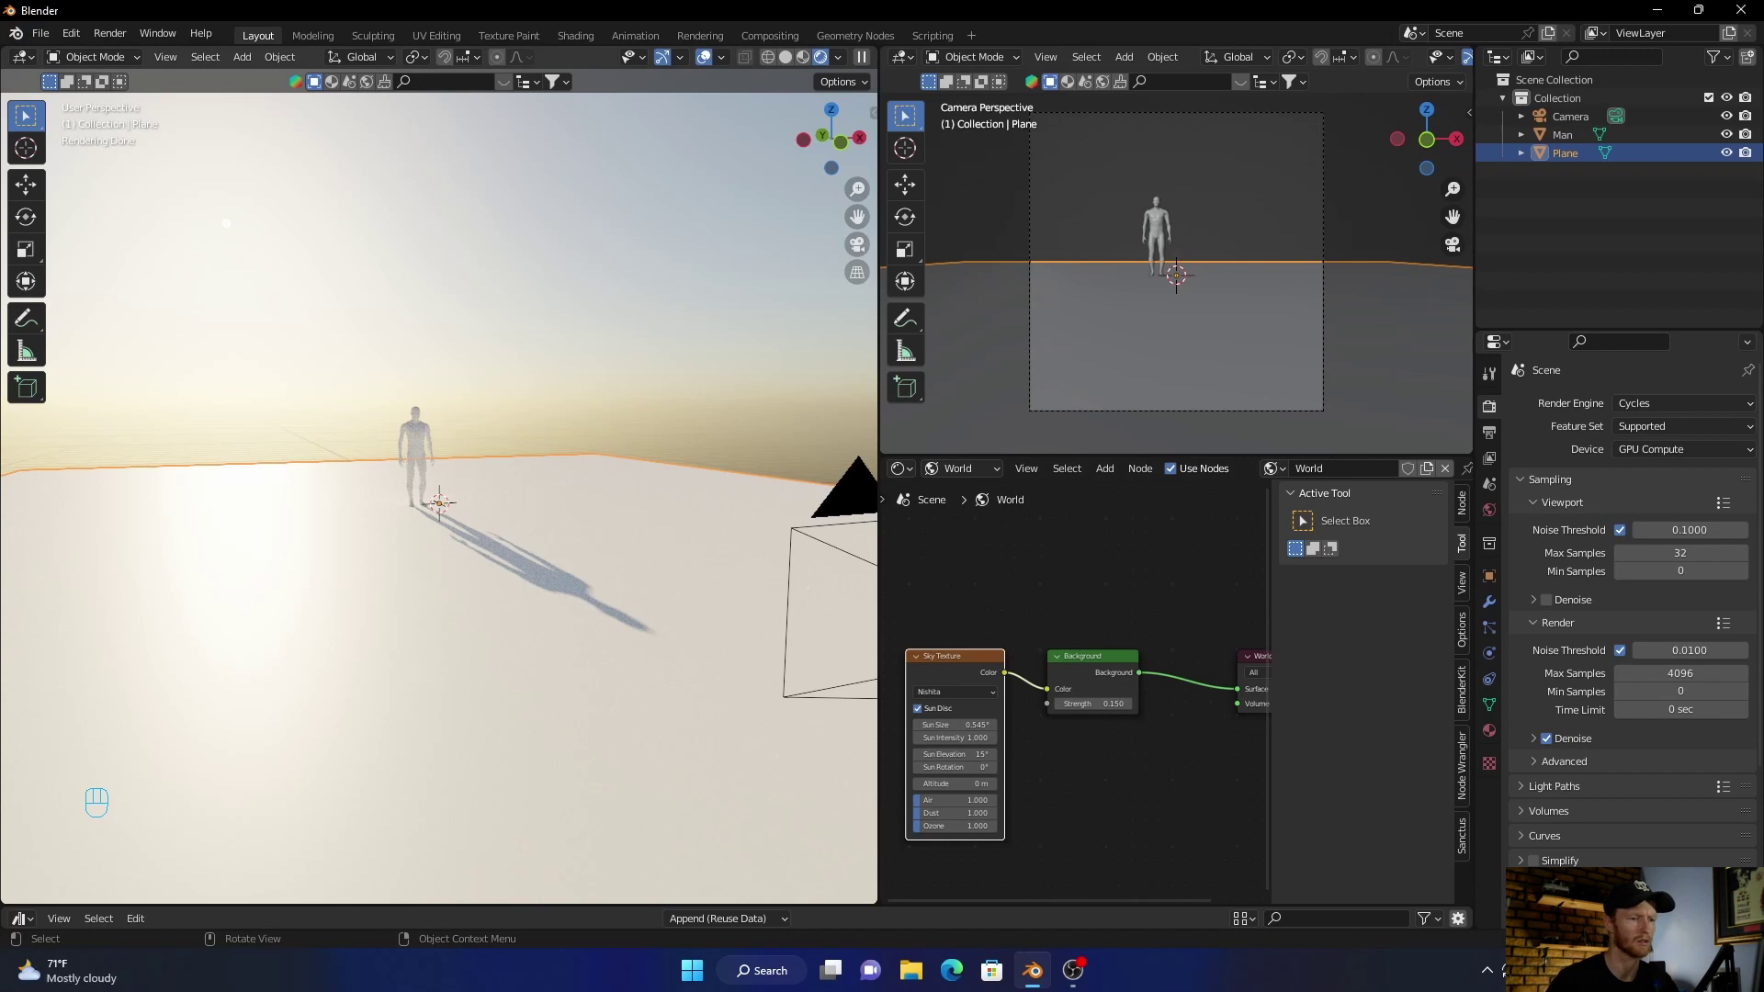
Step: With the sun in view behind the man, increase the Sky Texture's Sun Size to 1.54°
{"action": "middle_click_drag", "start_coordinate": [478, 514], "coordinate": [432, 514]}
{"action": "scroll", "coordinate": [439, 505], "scroll_direction": "up", "scroll_amount": 2}
{"action": "mouse_move", "coordinate": [956, 724]}
{"action": "left_mouse_down"}
{"action": "mouse_move", "coordinate": [919, 725]}
{"action": "mouse_move", "coordinate": [1066, 724]}
{"action": "mouse_move", "coordinate": [925, 724]}
{"action": "left_mouse_up"}
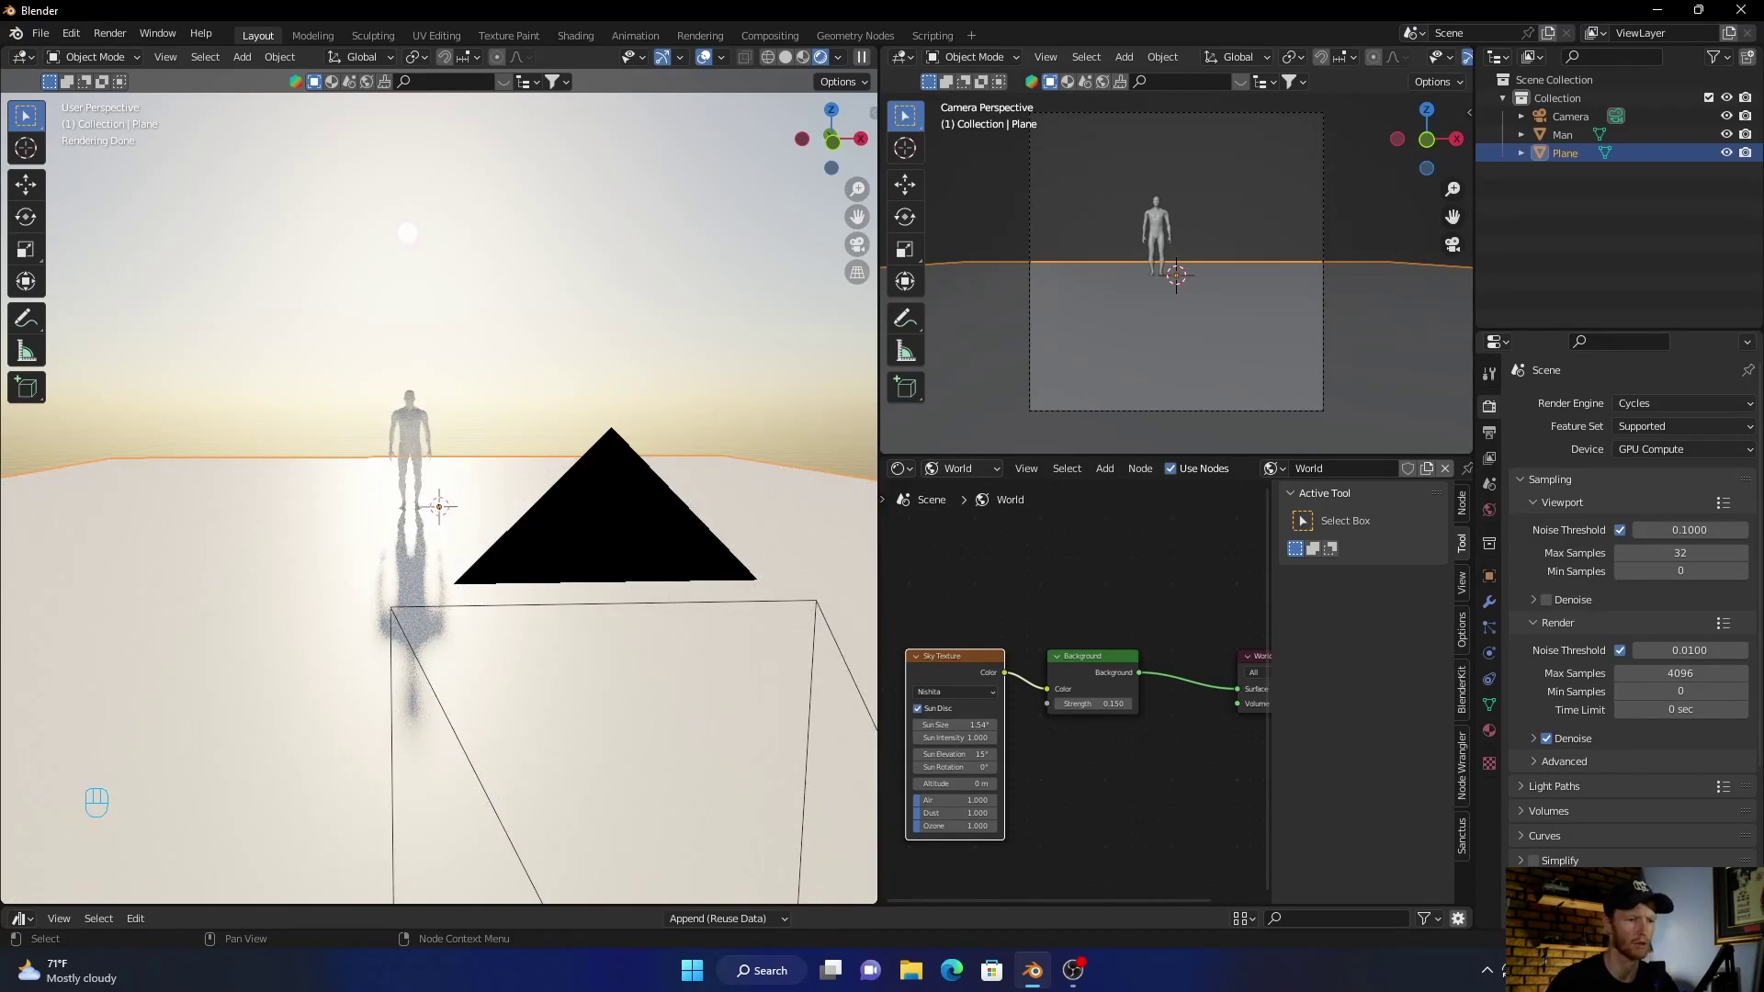
Step: Try a much stronger Sun Intensity on the Sky Texture, settle on 0.2 and check the shadow from another angle
{"action": "left_click_drag", "start_coordinate": [955, 738], "coordinate": [999, 737]}
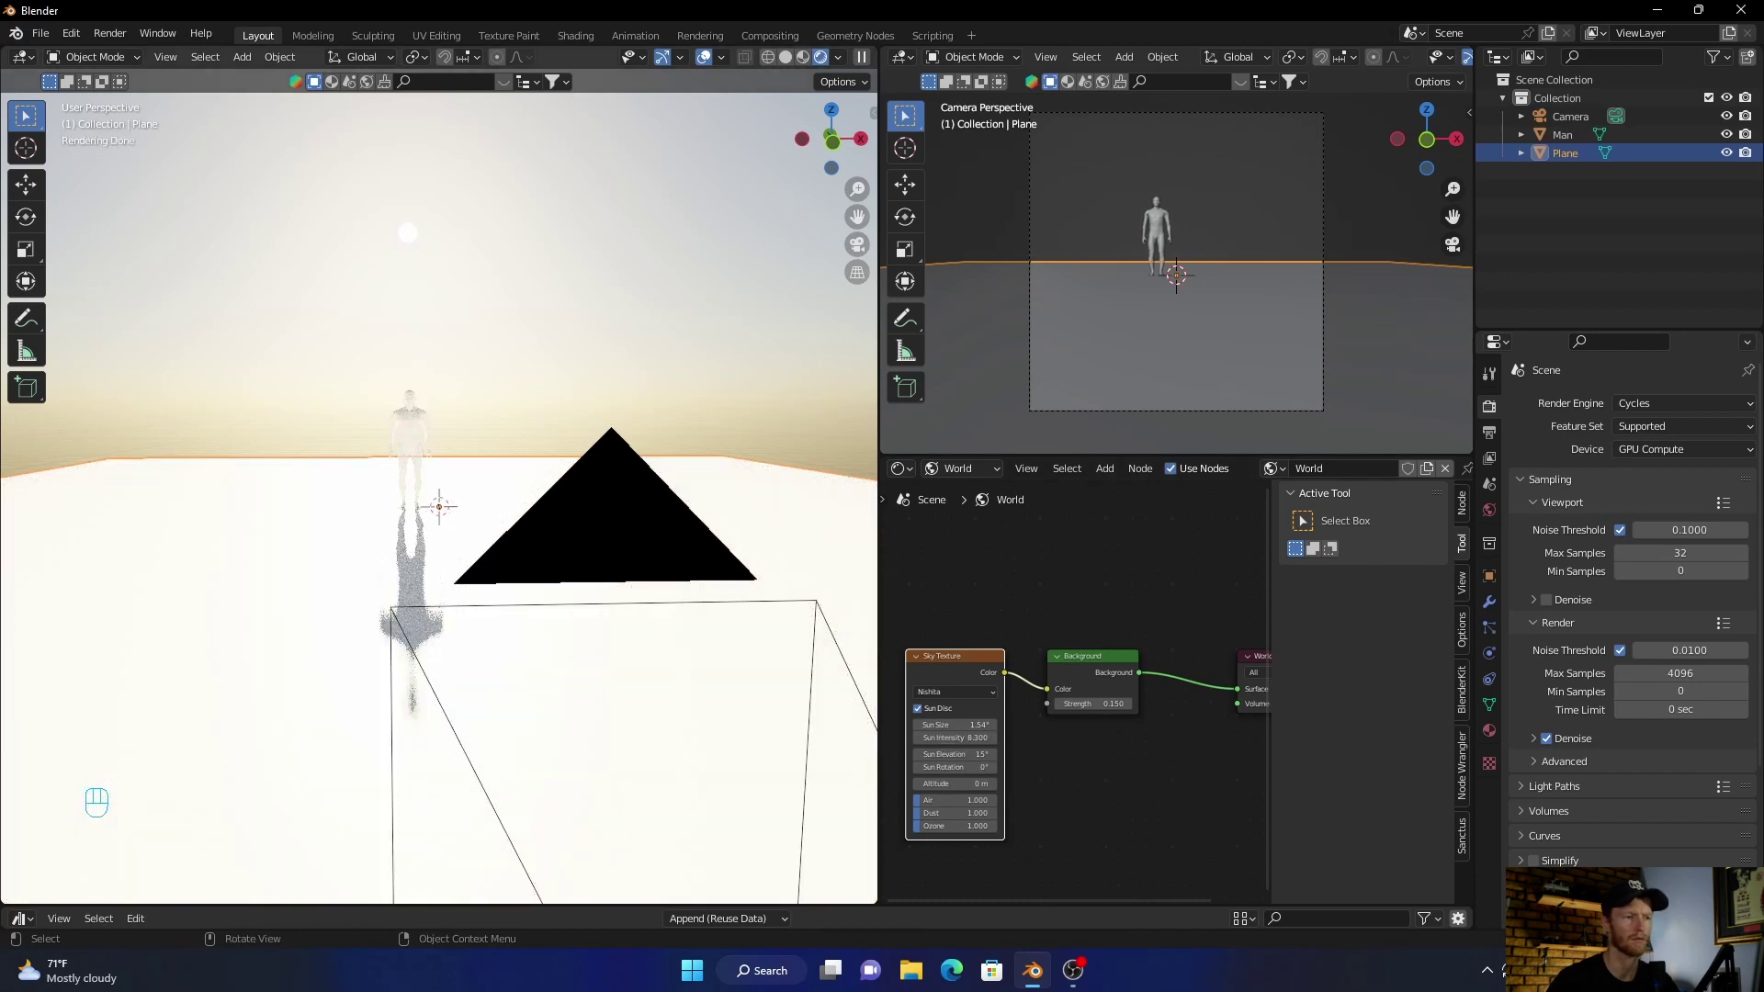
{"action": "left_click", "coordinate": [956, 738]}
{"action": "key", "text": "BackSpace"}
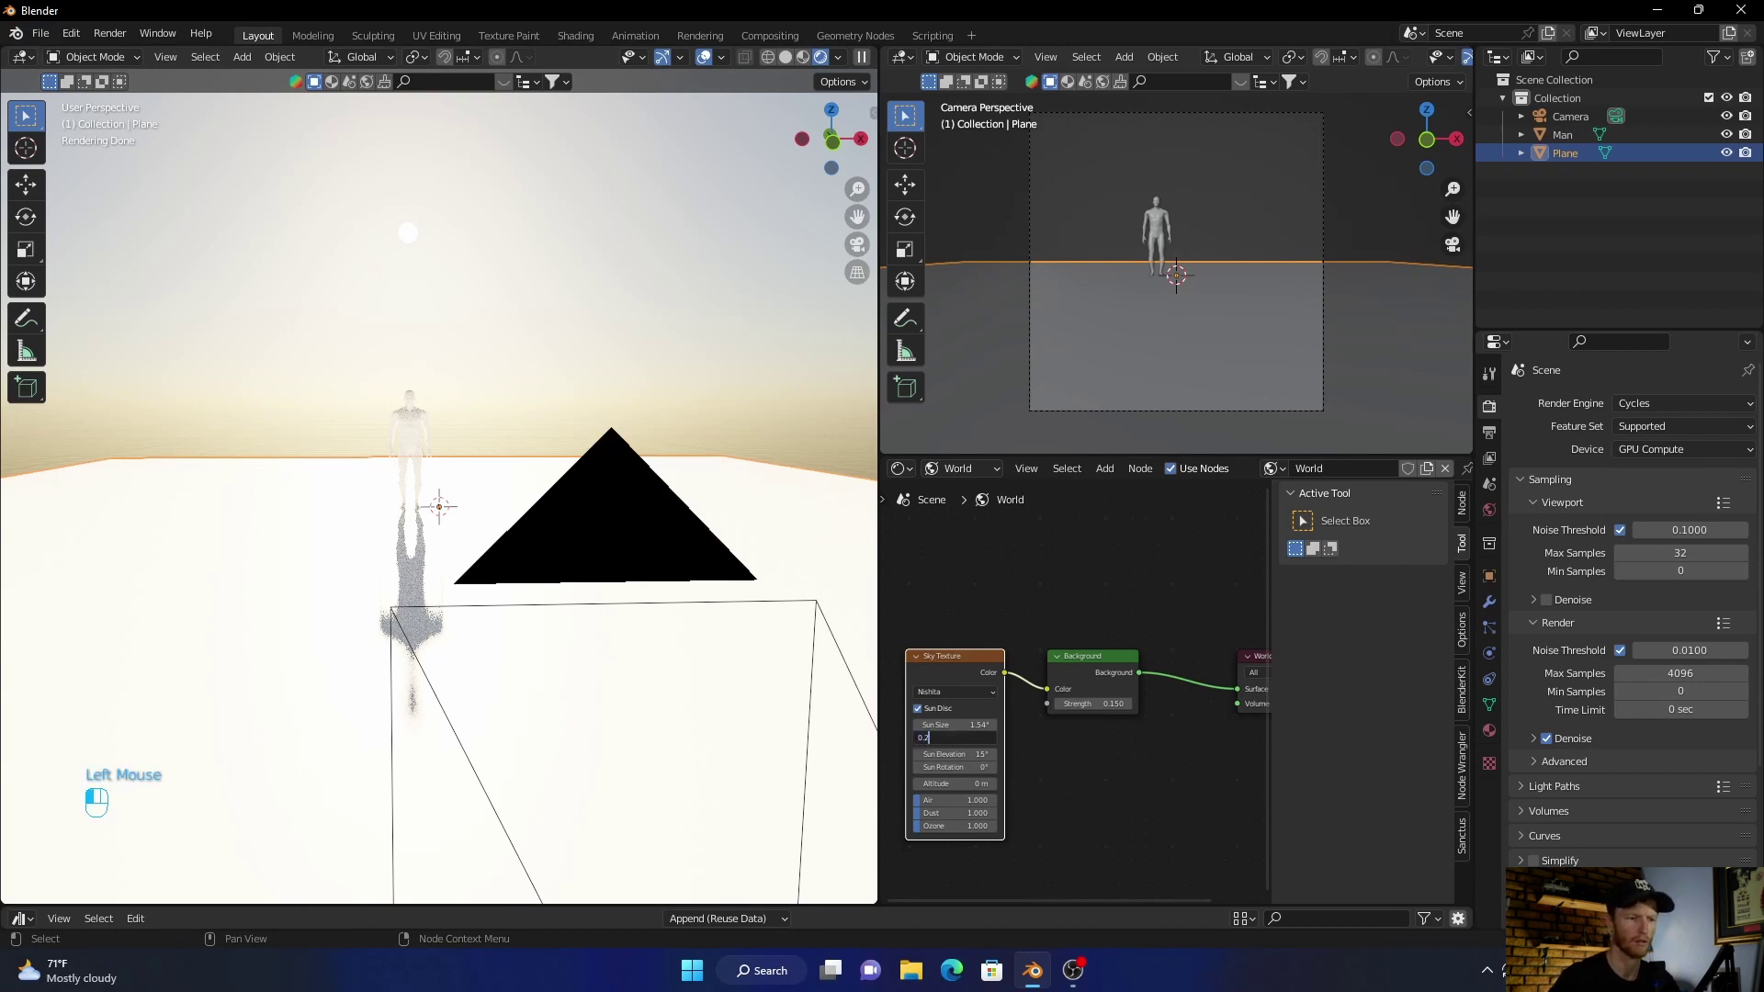
{"action": "type", "text": "0.2"}
{"action": "key", "text": "Return"}
{"action": "middle_click_drag", "start_coordinate": [366, 455], "coordinate": [413, 458]}
{"action": "middle_click_drag", "start_coordinate": [285, 533], "coordinate": [385, 533]}
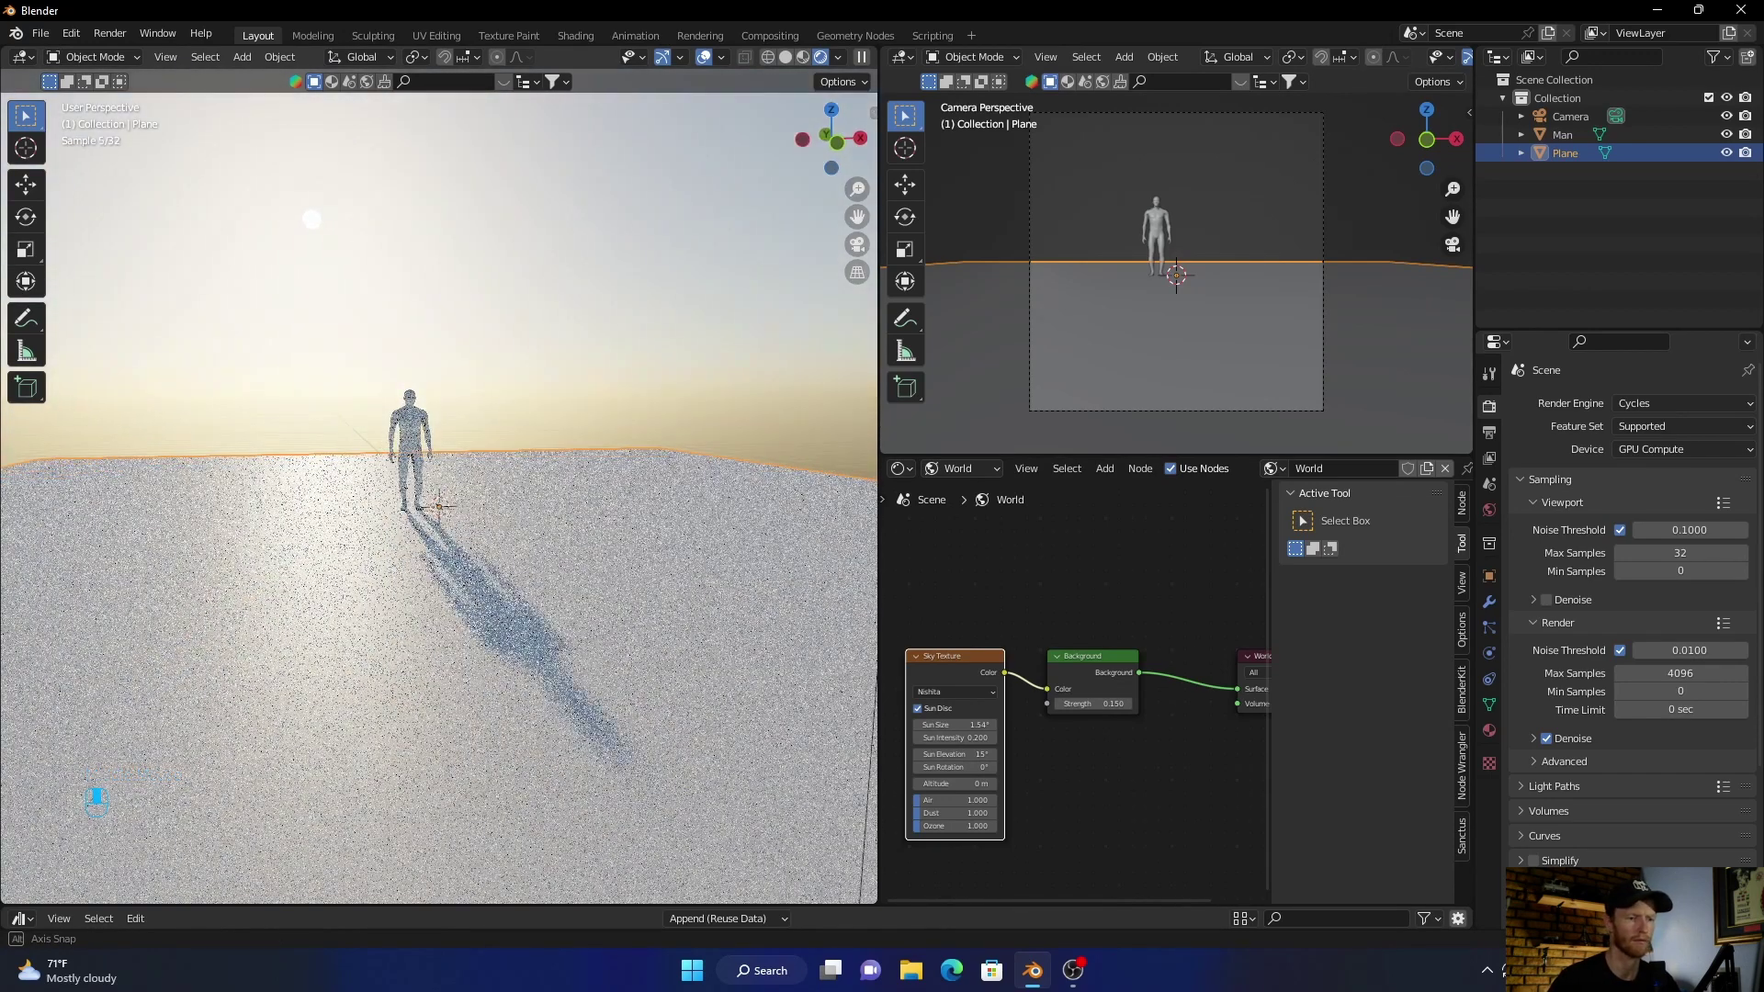
Step: Set the Sky Texture's Sun Elevation to 50° and view the ground plane from above
{"action": "left_click", "coordinate": [956, 754]}
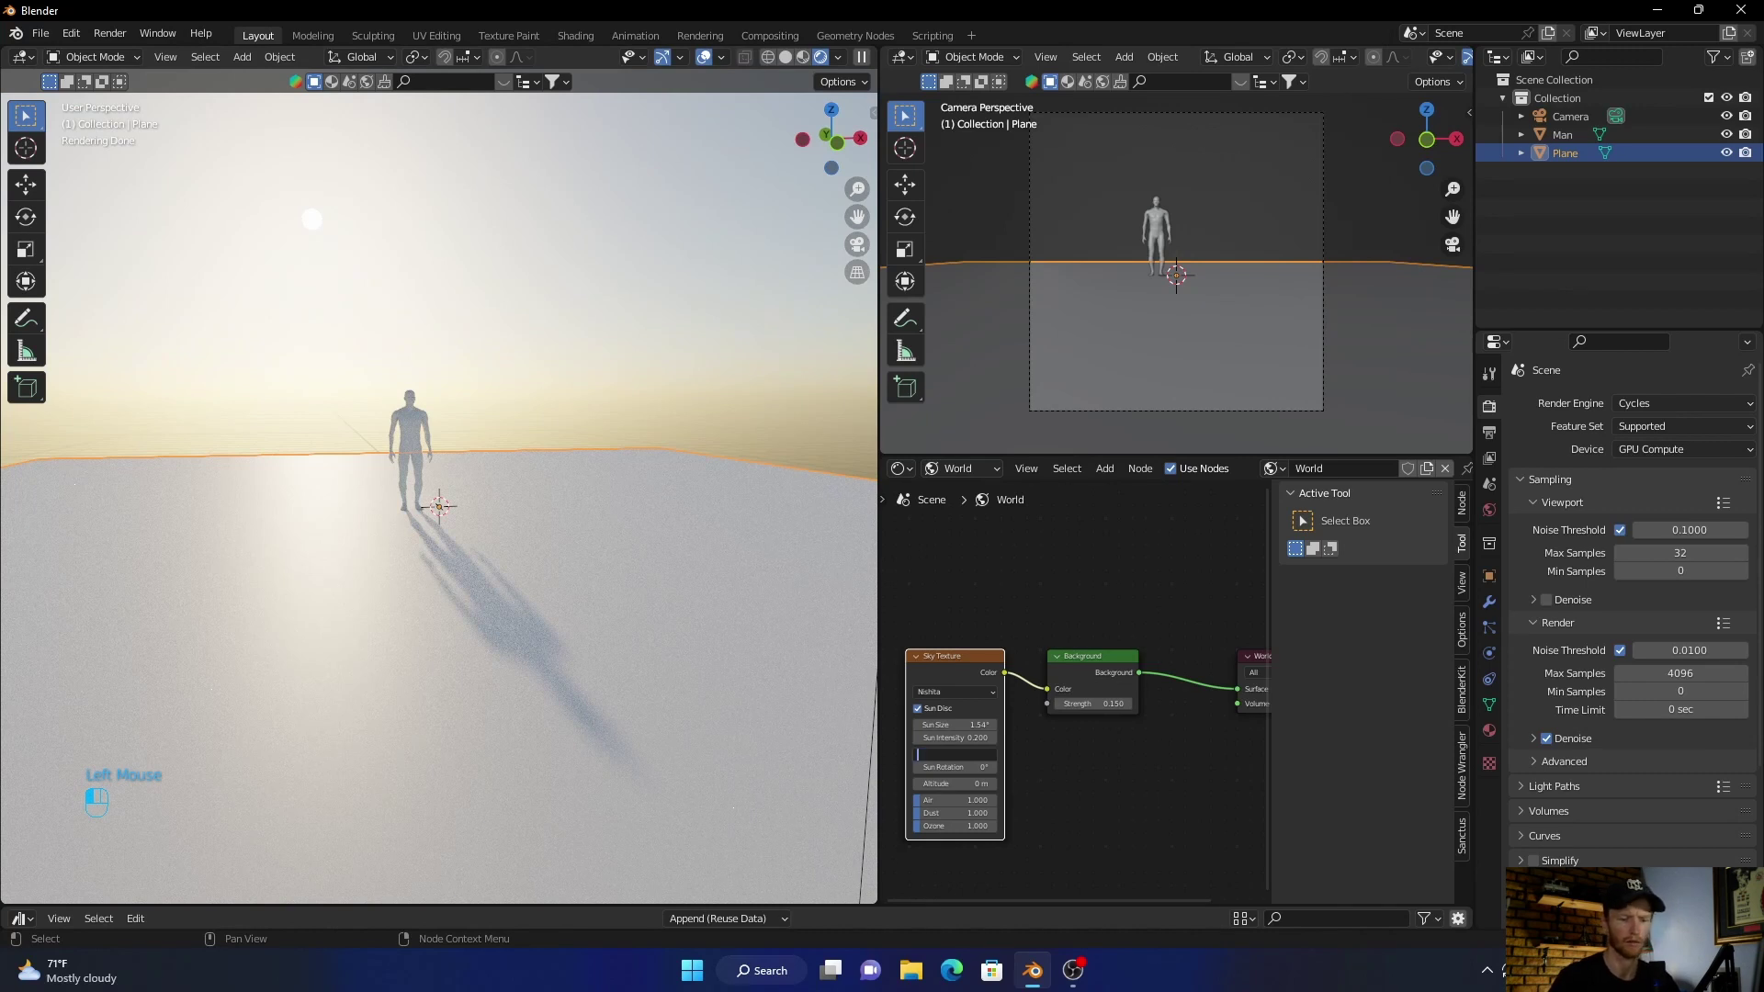
{"action": "type", "text": "50"}
{"action": "key", "text": "Return"}
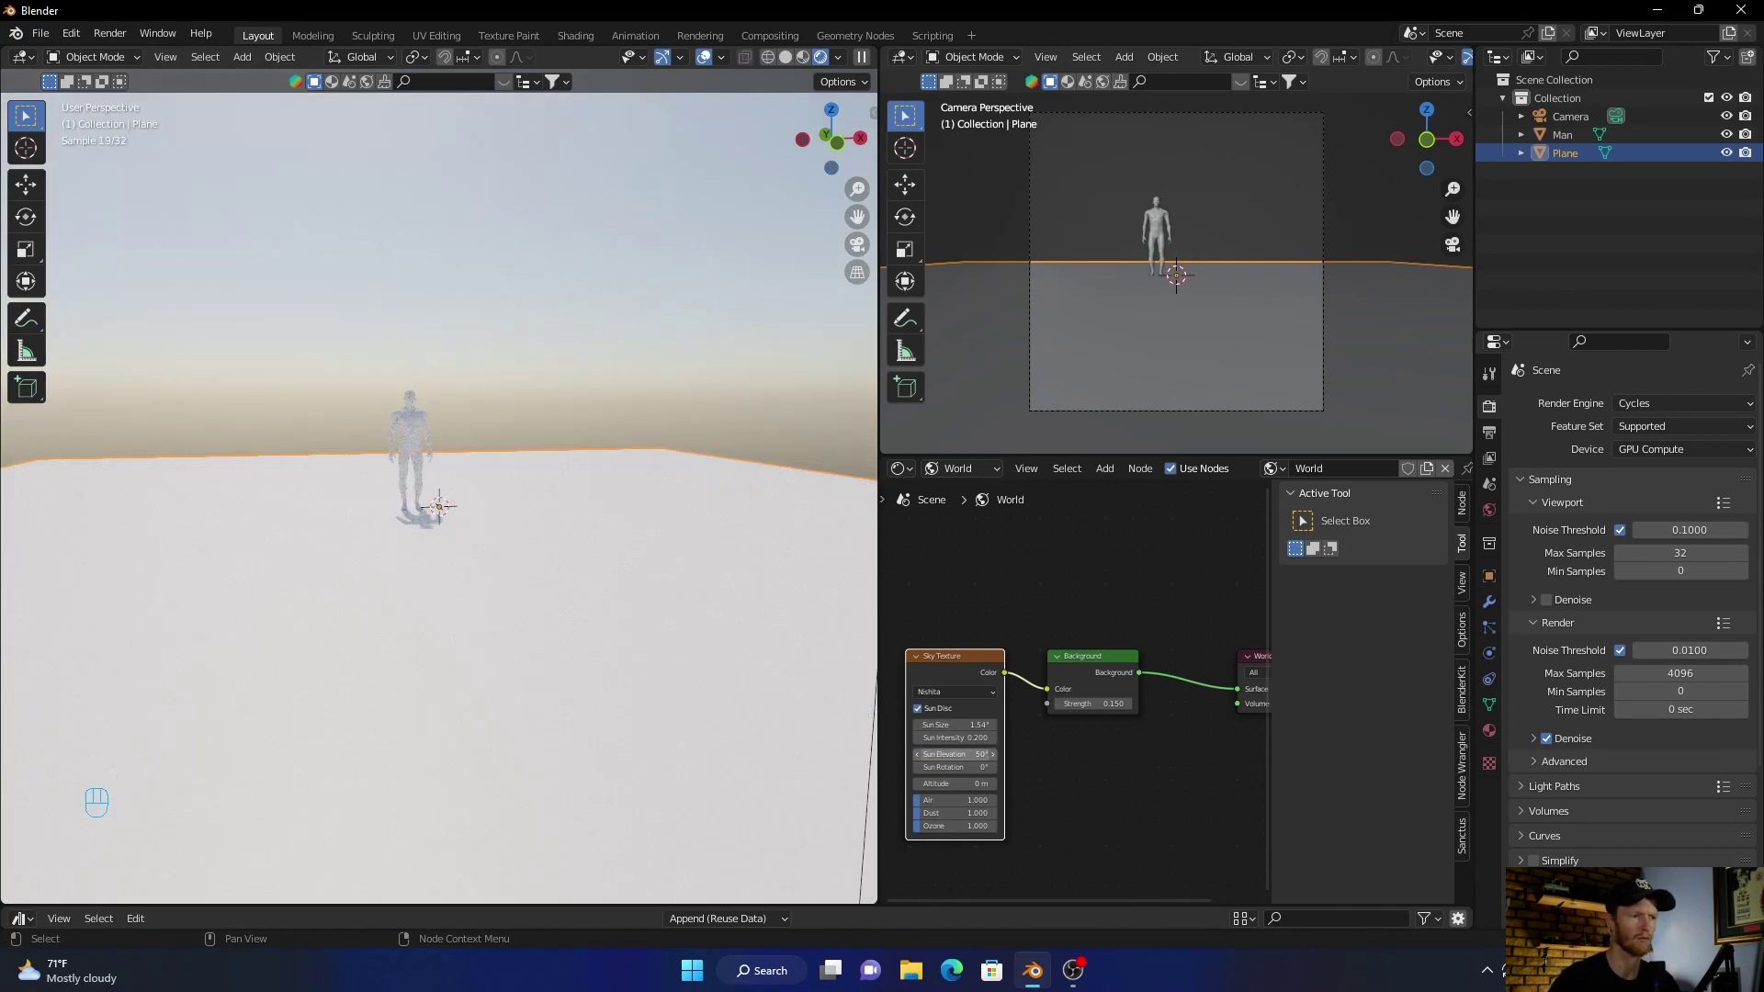
{"action": "mouse_move", "coordinate": [439, 505]}
{"action": "middle_mouse_down"}
{"action": "mouse_move", "coordinate": [439, 597]}
{"action": "mouse_move", "coordinate": [439, 496]}
{"action": "mouse_move", "coordinate": [439, 570]}
{"action": "mouse_move", "coordinate": [439, 533]}
{"action": "middle_mouse_up"}
{"action": "scroll", "coordinate": [439, 551], "scroll_direction": "down", "scroll_amount": 2}
{"action": "middle_click_drag", "start_coordinate": [439, 496], "coordinate": [459, 698]}
Step: Set the Sun Elevation to 0° and view the man against the sunset horizon
{"action": "left_click", "coordinate": [955, 754]}
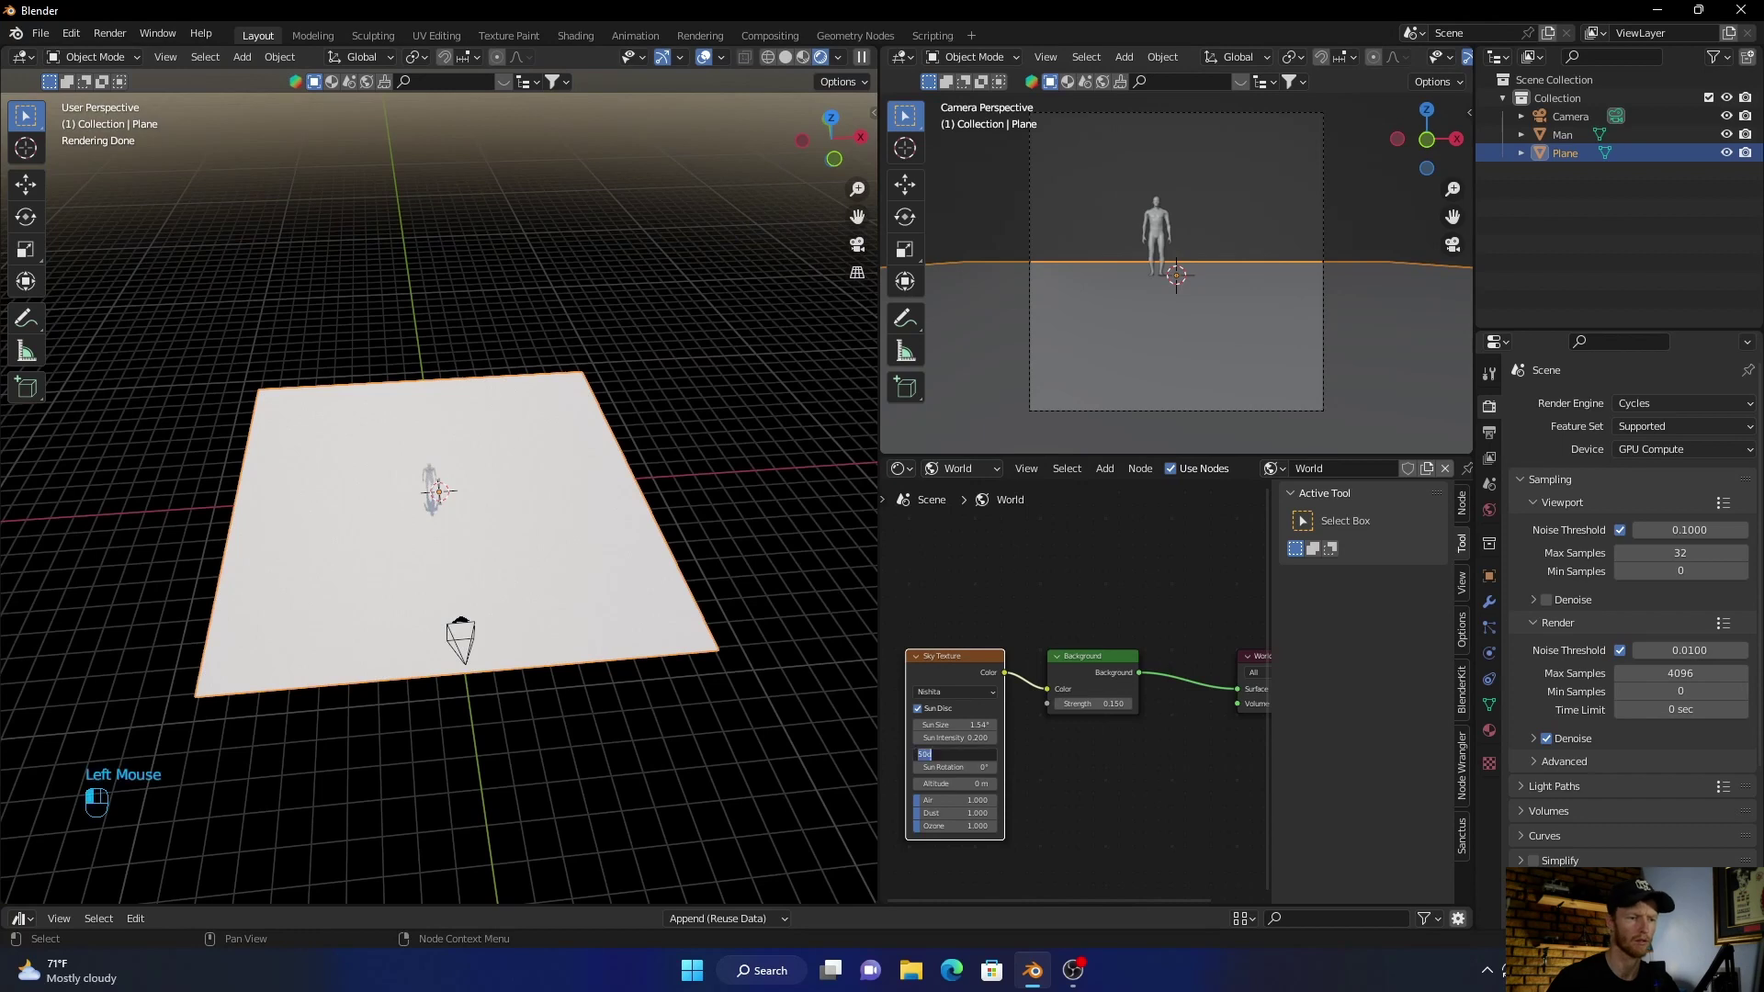
{"action": "type", "text": "0"}
{"action": "key", "text": "Return"}
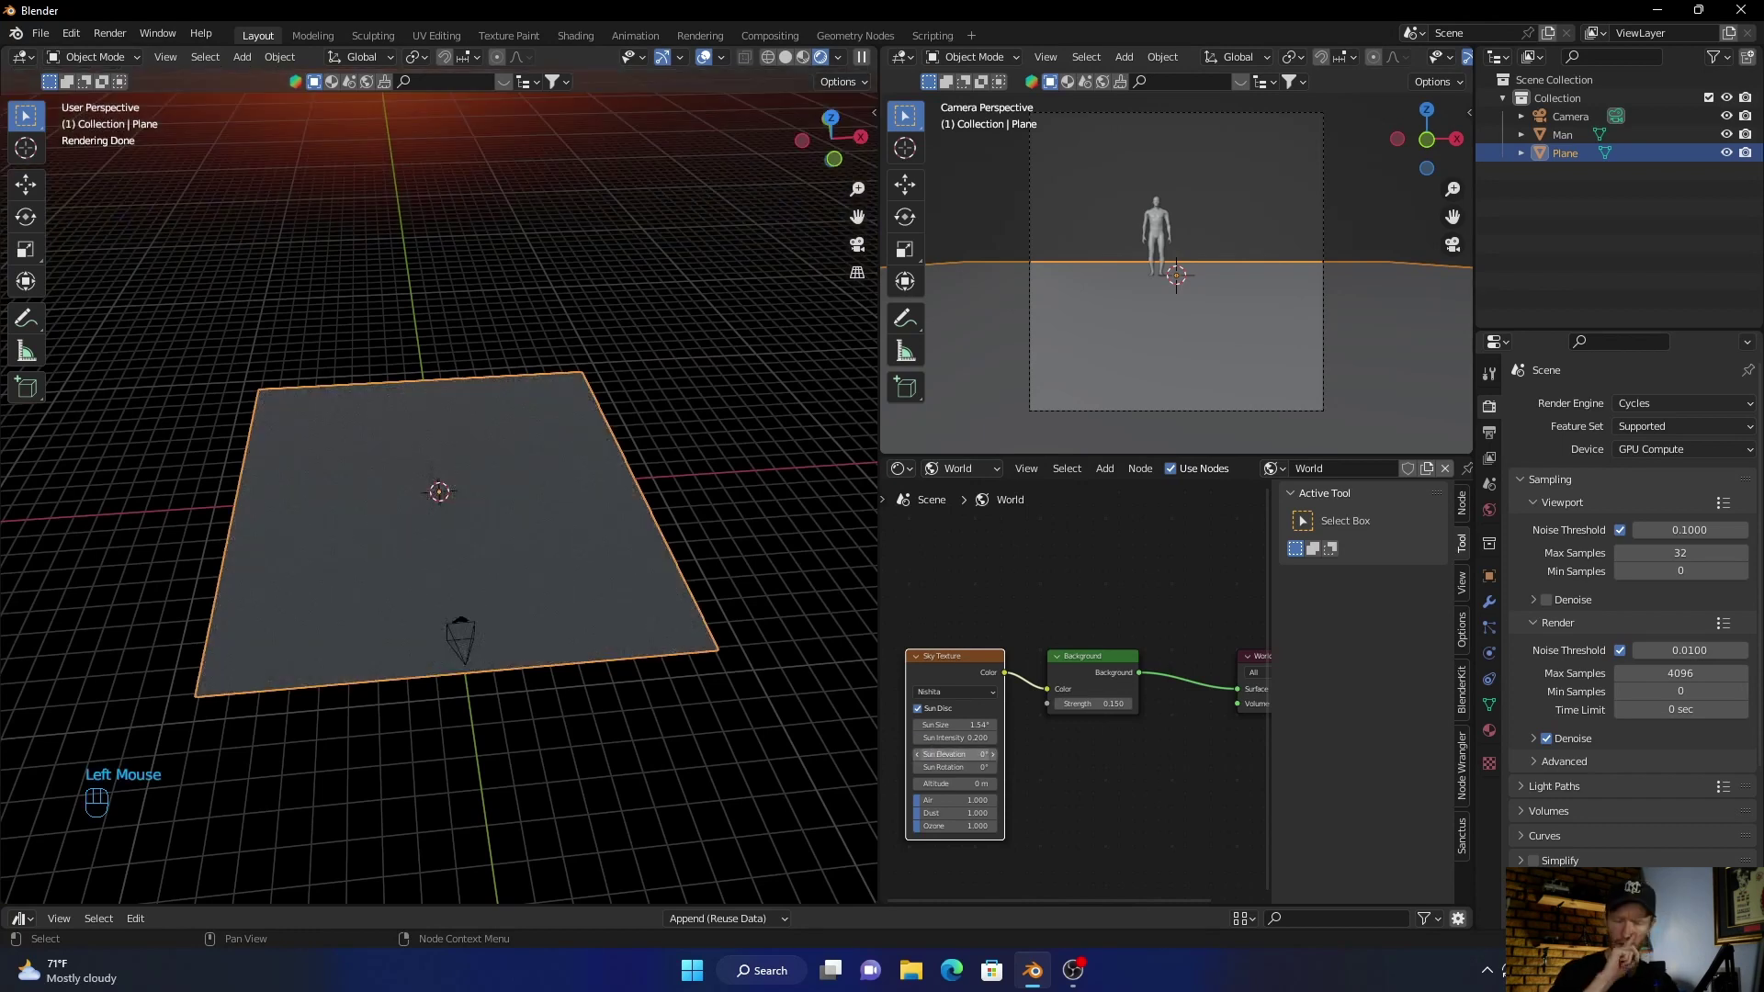
{"action": "middle_click_drag", "start_coordinate": [551, 625], "coordinate": [459, 486]}
{"action": "scroll", "coordinate": [439, 496], "scroll_direction": "up", "scroll_amount": 4}
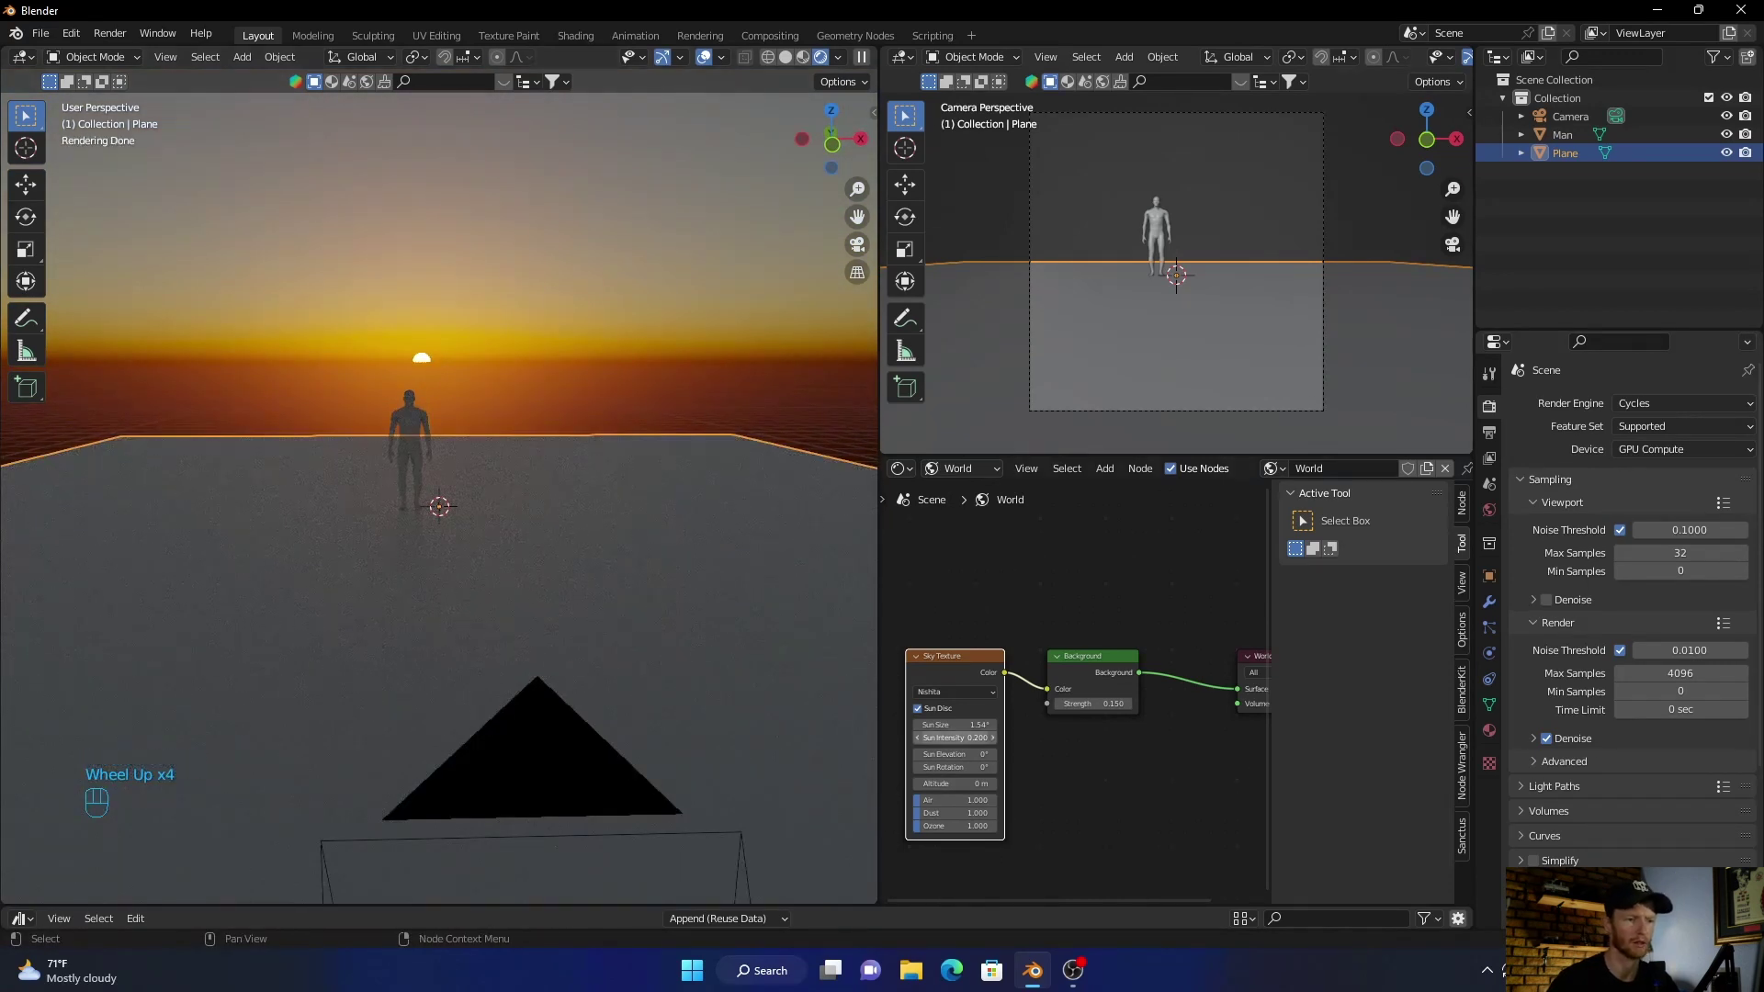
Step: Set the Sun Elevation to -5°, try a different Sun Rotation and return the rotation to 0°
{"action": "left_click", "coordinate": [956, 754]}
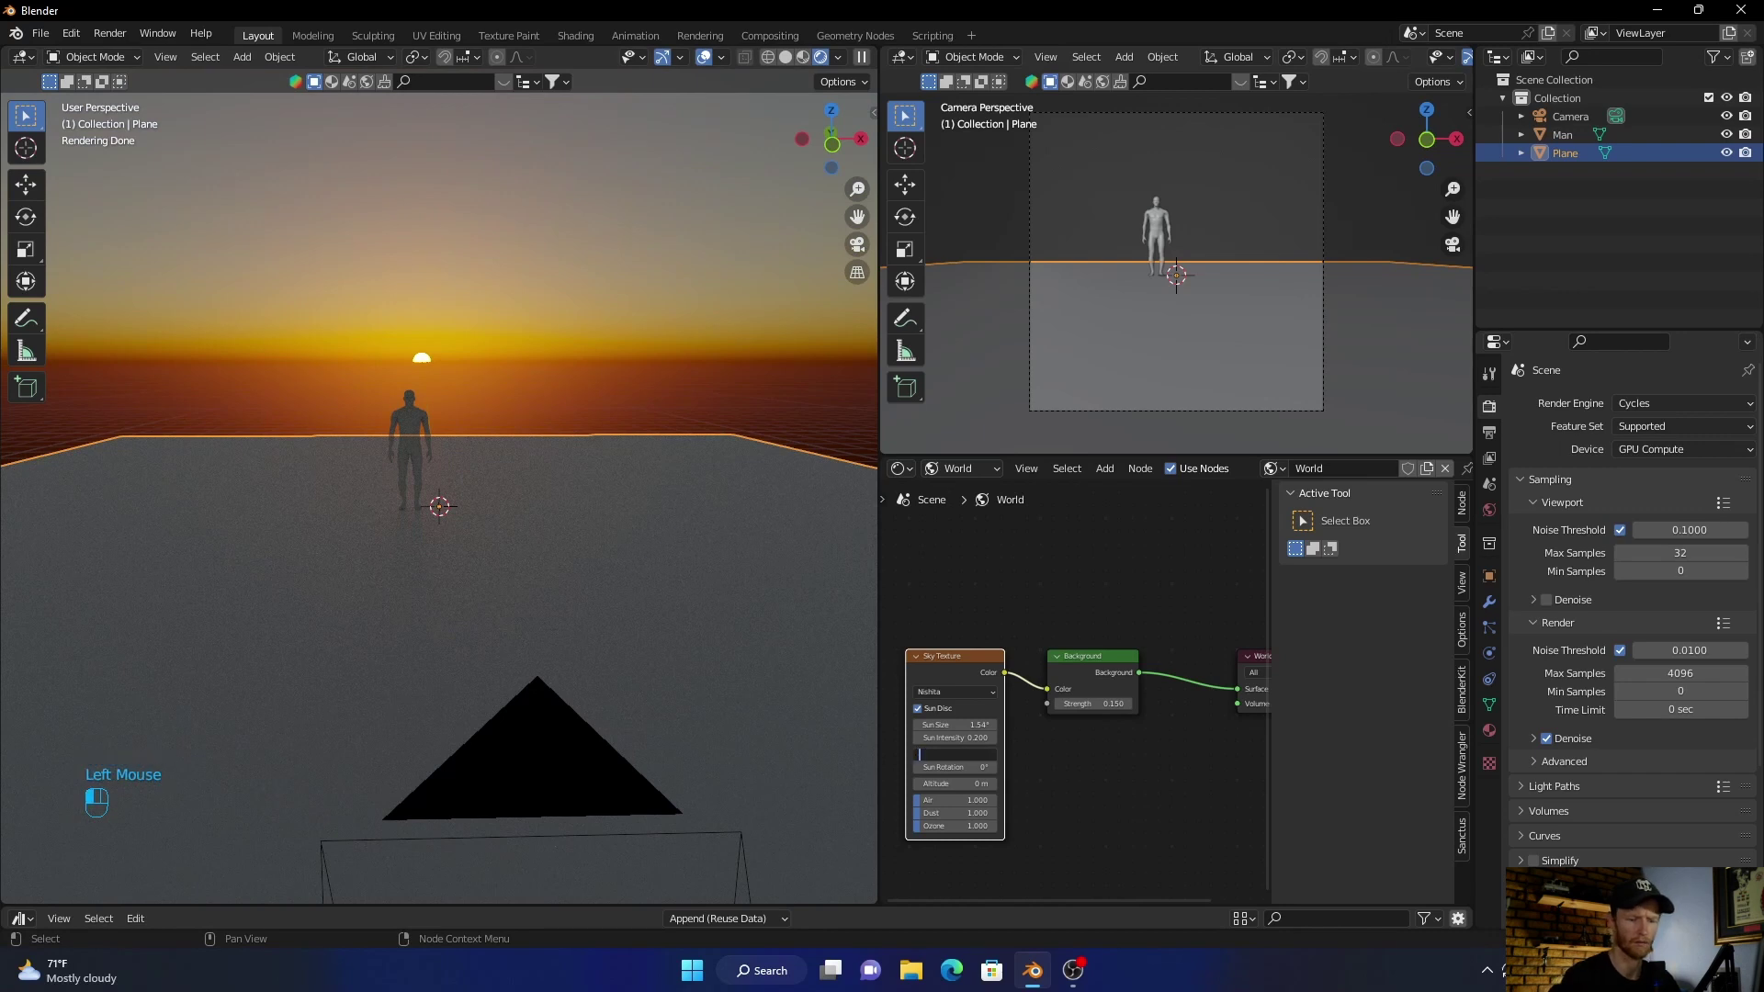
{"action": "key", "text": "Return"}
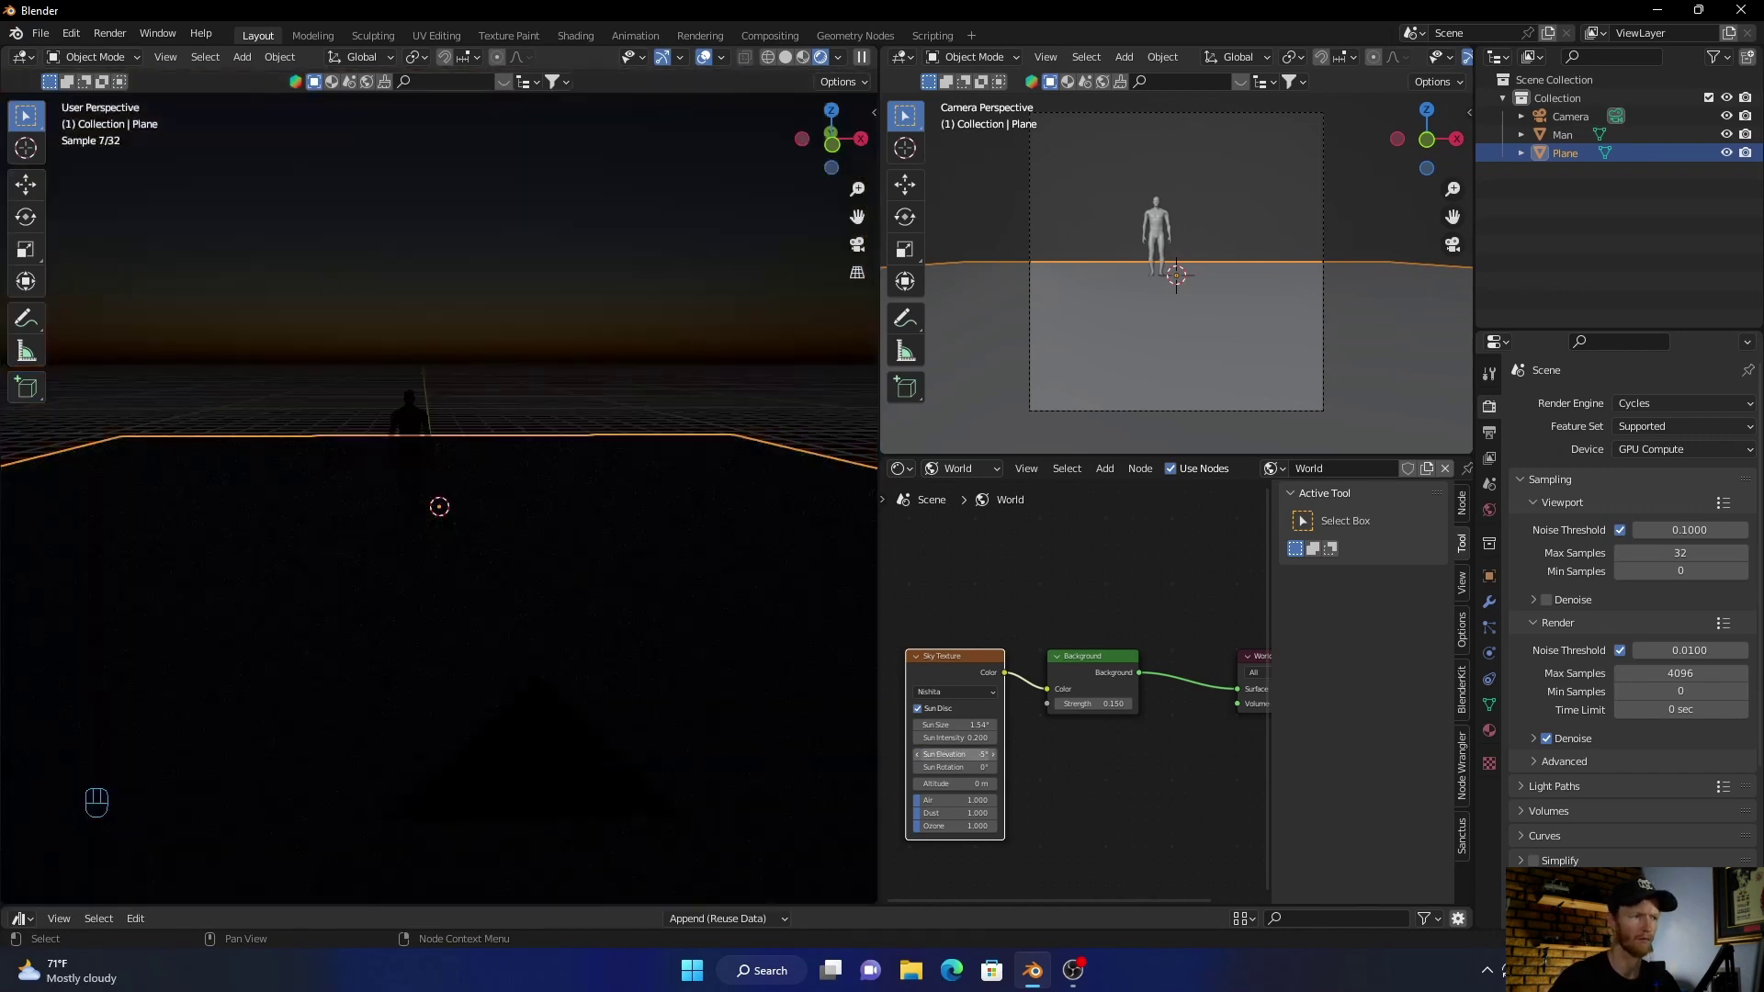
{"action": "left_click", "coordinate": [955, 768]}
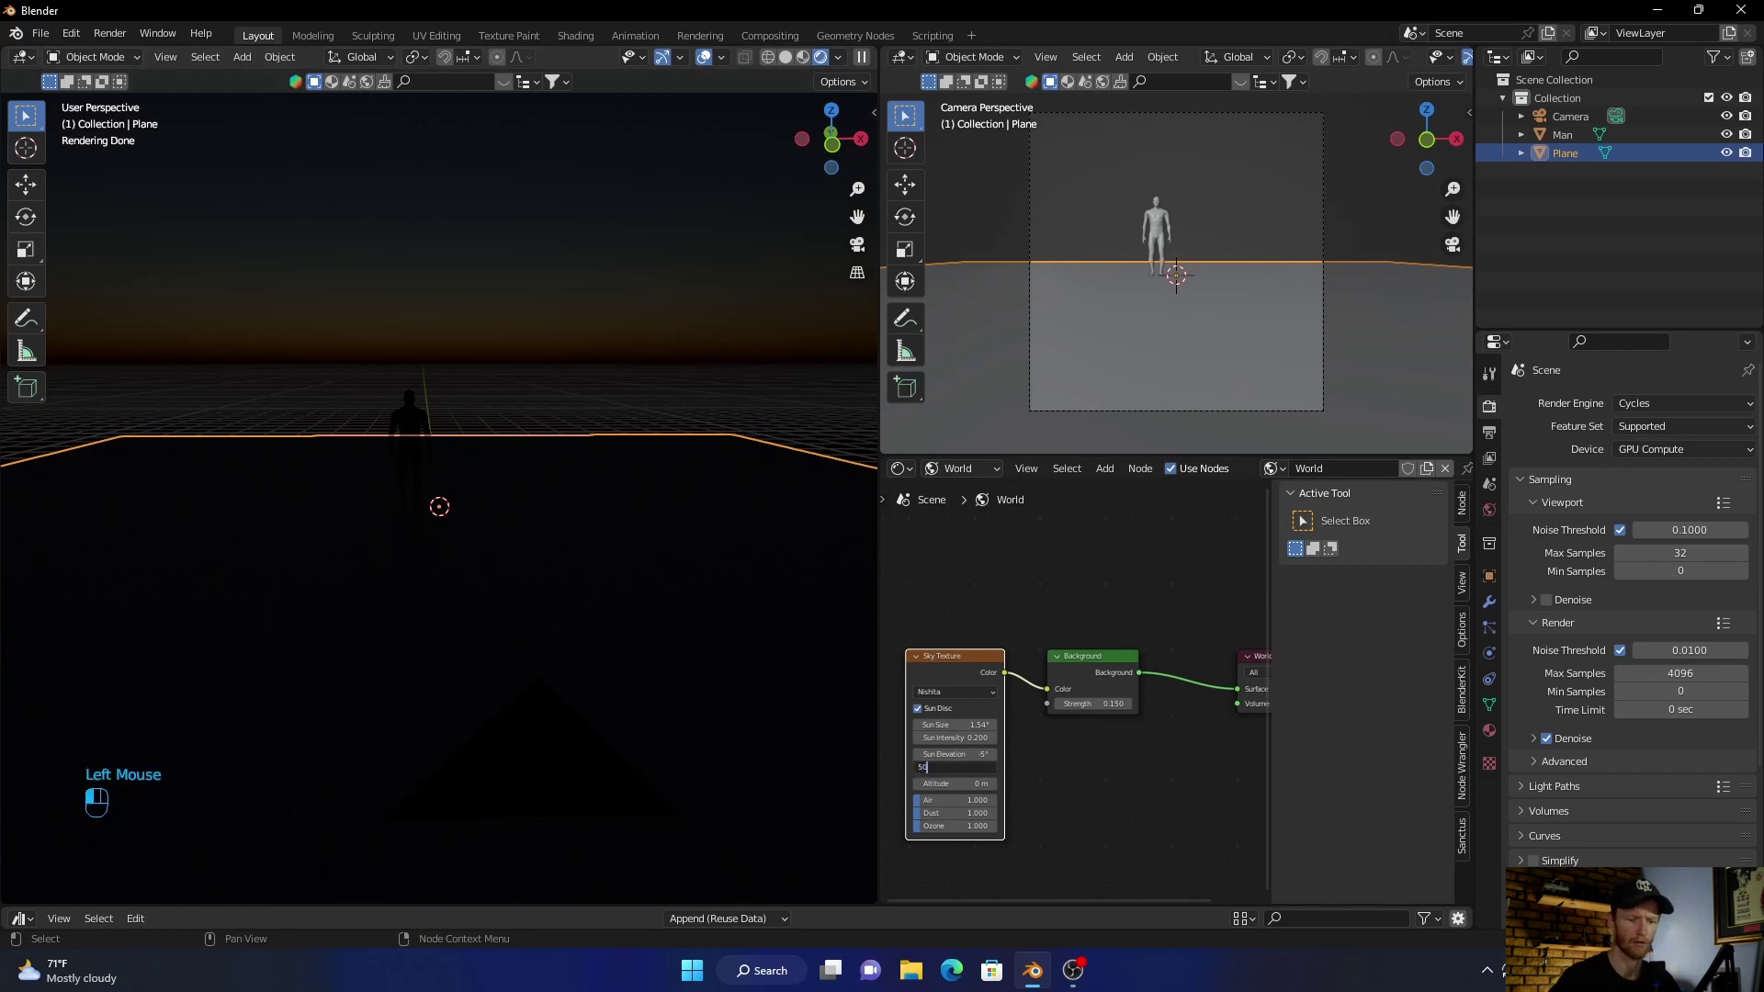
{"action": "key", "text": "Return"}
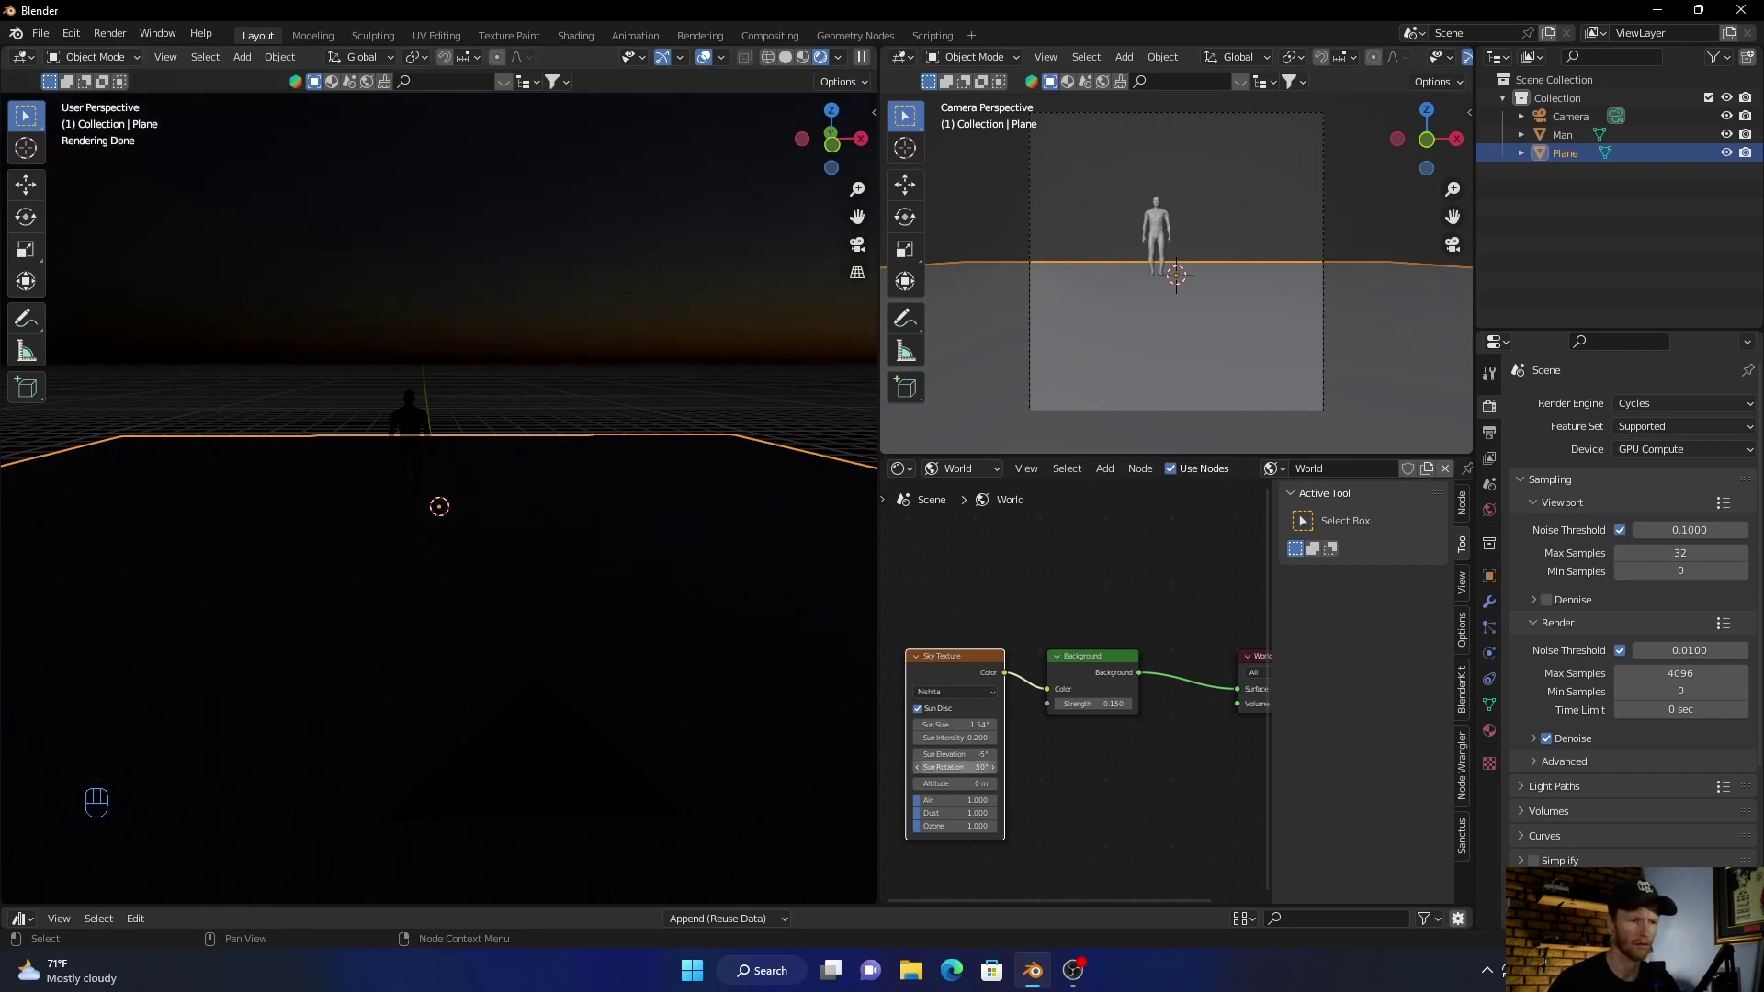
{"action": "left_click", "coordinate": [955, 767]}
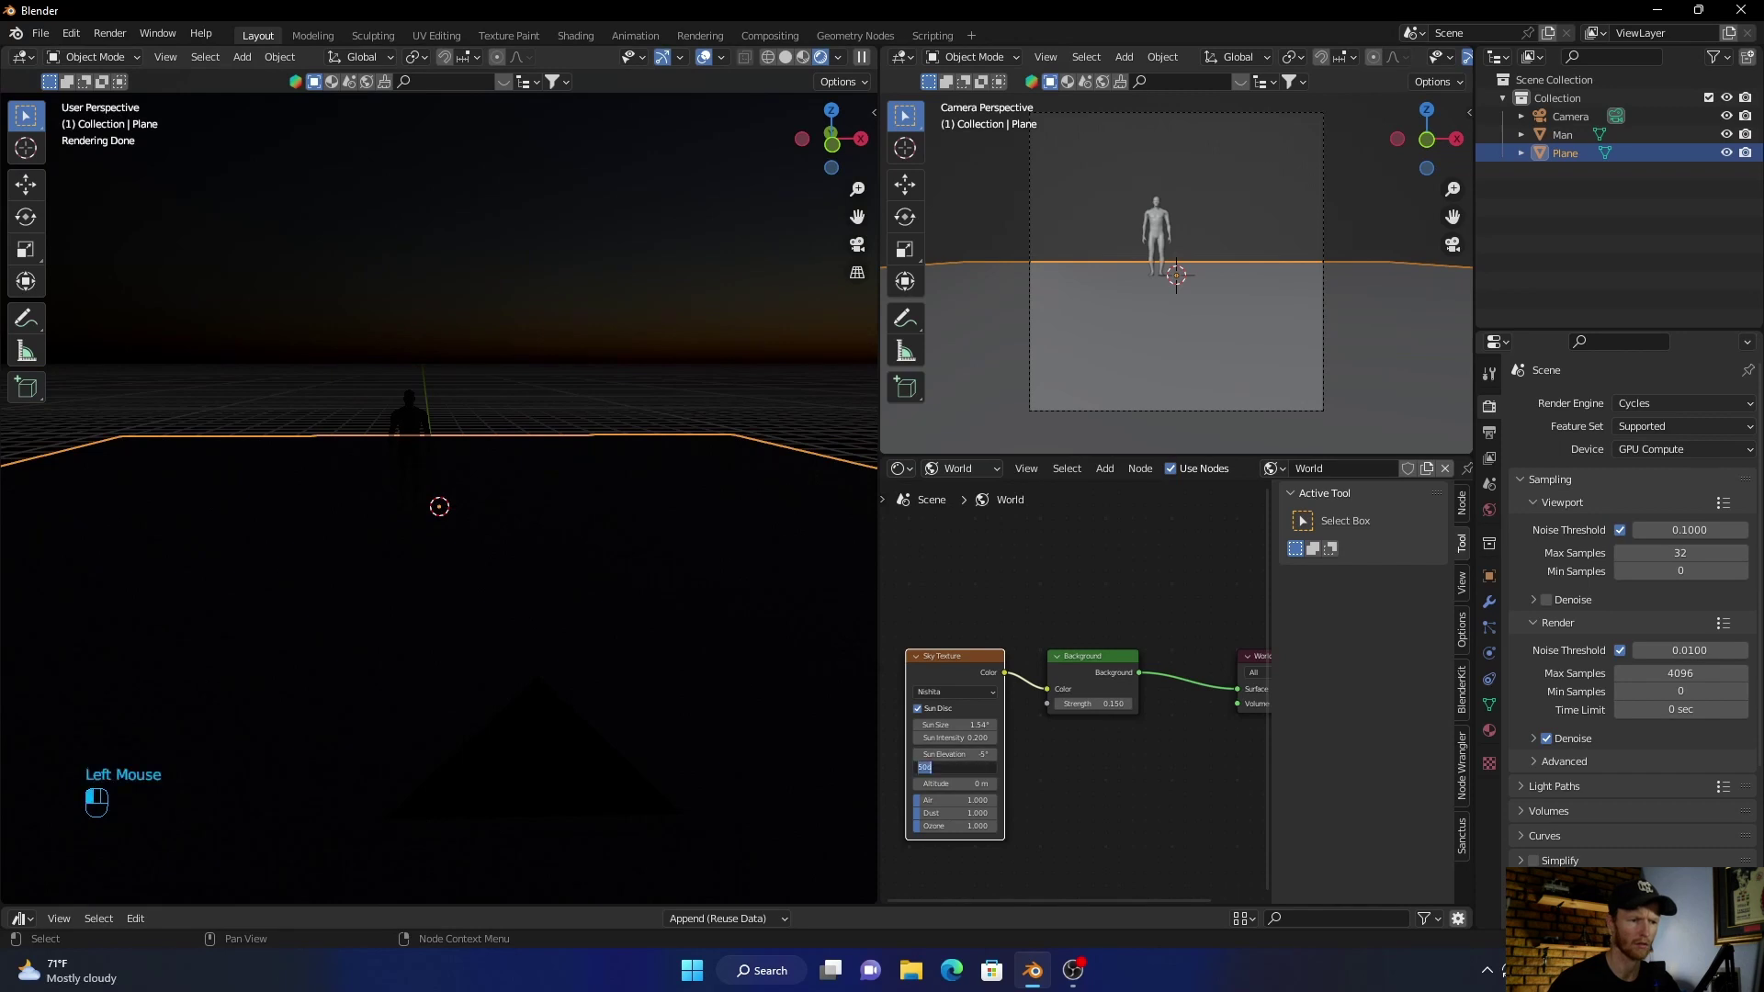
{"action": "key", "text": "Return"}
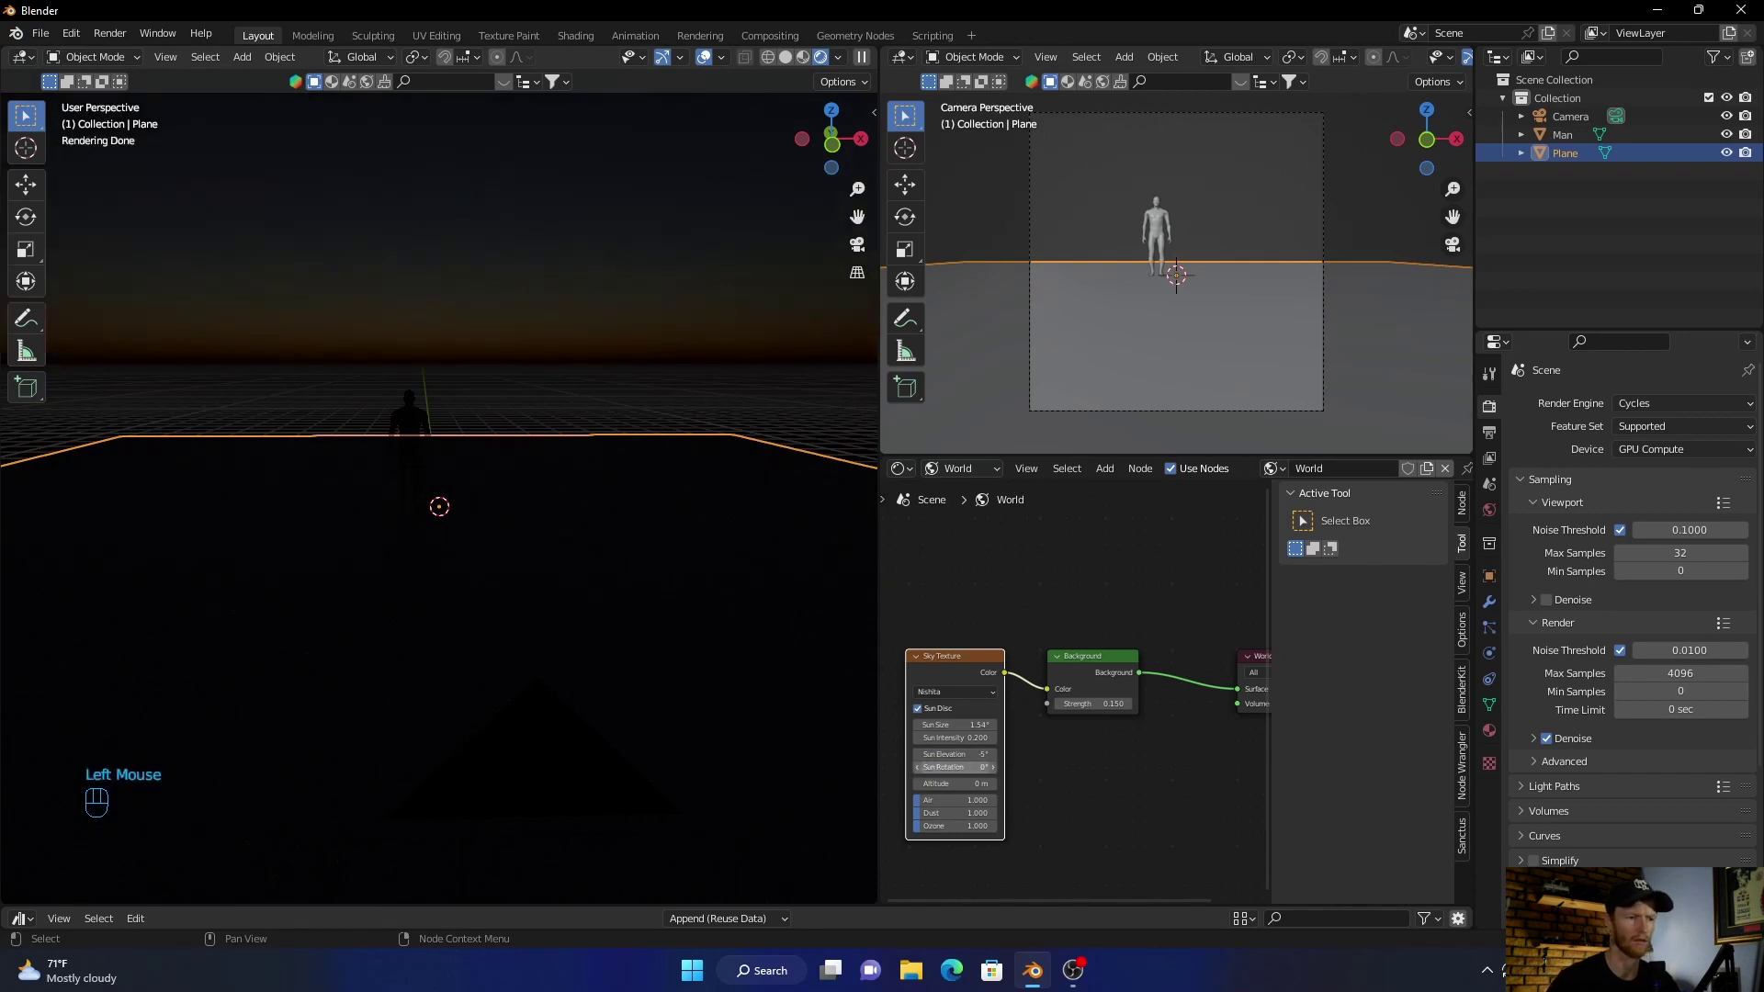
Step: Raise the Sky Texture's Sun Elevation back to 50° for daylight
{"action": "left_click", "coordinate": [955, 754]}
{"action": "type", "text": "50"}
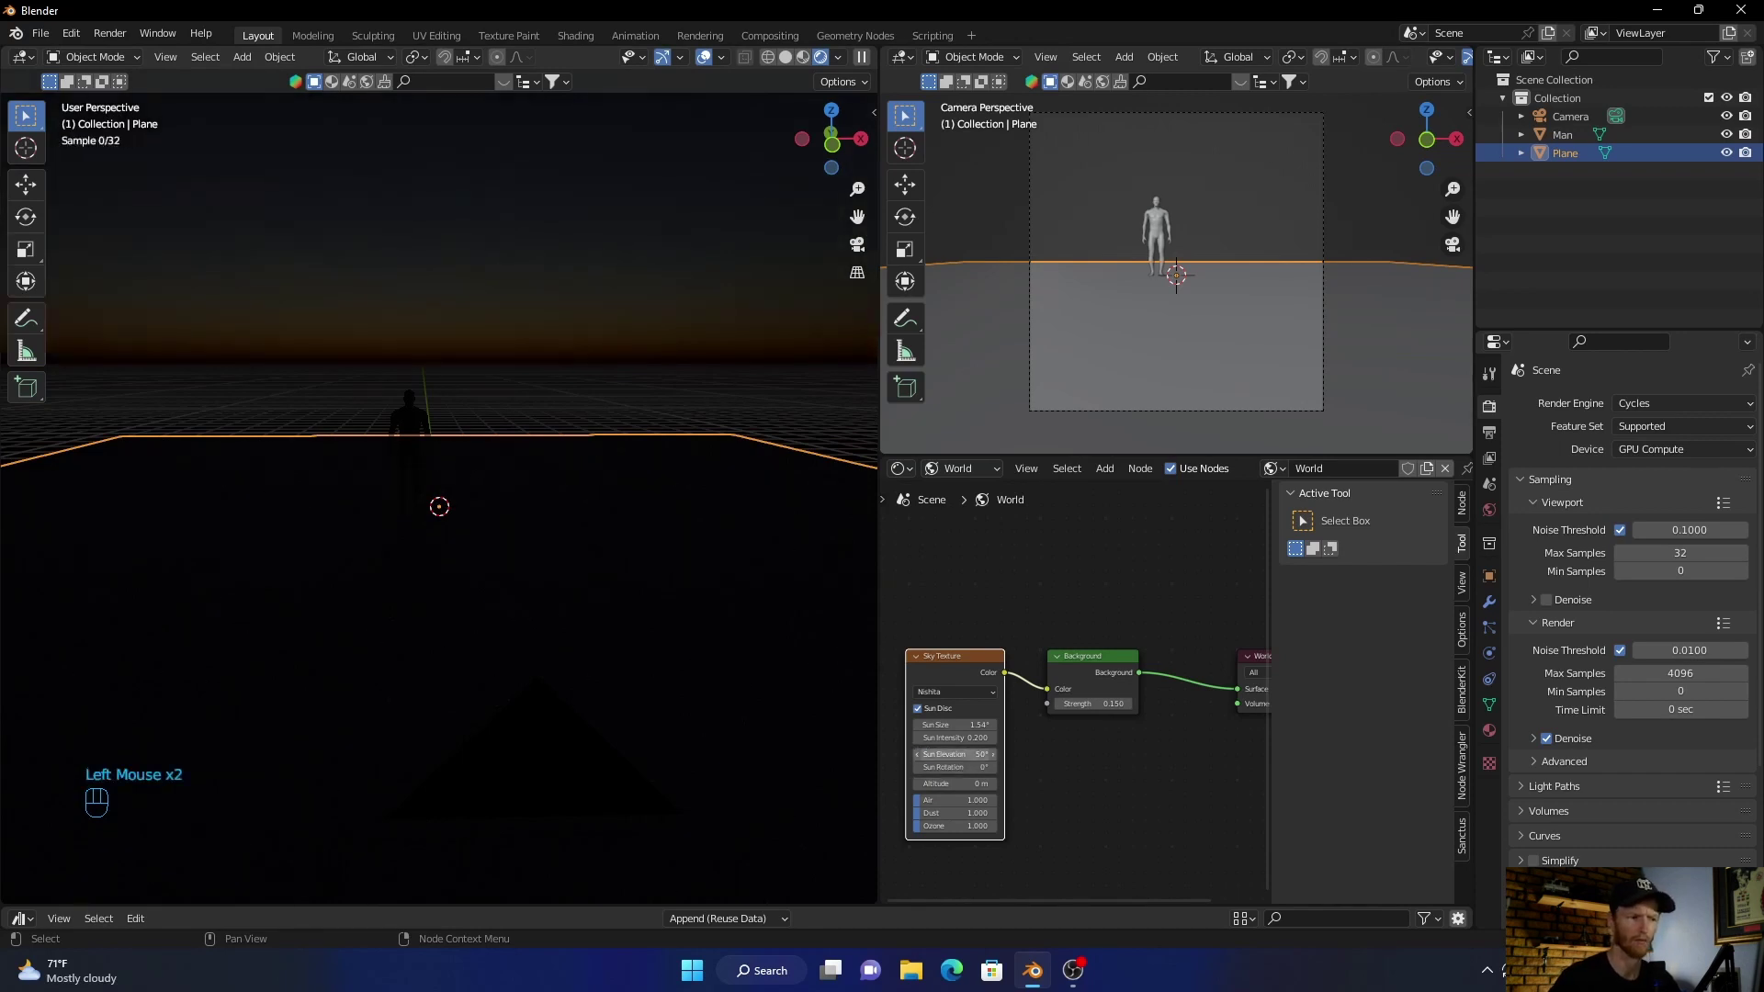
{"action": "key", "text": "Return"}
{"action": "middle_click_drag", "start_coordinate": [439, 507], "coordinate": [478, 478]}
Step: Adjust the Sky Texture's Sun Rotation to -18.5° while checking the sun's position around the plane
{"action": "mouse_move", "coordinate": [955, 767]}
{"action": "left_mouse_down"}
{"action": "mouse_move", "coordinate": [912, 767]}
{"action": "mouse_move", "coordinate": [948, 767]}
{"action": "left_mouse_up"}
{"action": "middle_click_drag", "start_coordinate": [514, 506], "coordinate": [328, 493]}
{"action": "middle_click_drag", "start_coordinate": [439, 551], "coordinate": [439, 579]}
{"action": "scroll", "coordinate": [439, 514], "scroll_direction": "down", "scroll_amount": 4}
{"action": "middle_click_drag", "start_coordinate": [439, 514], "coordinate": [439, 395]}
{"action": "scroll", "coordinate": [439, 395], "scroll_direction": "up", "scroll_amount": 1}
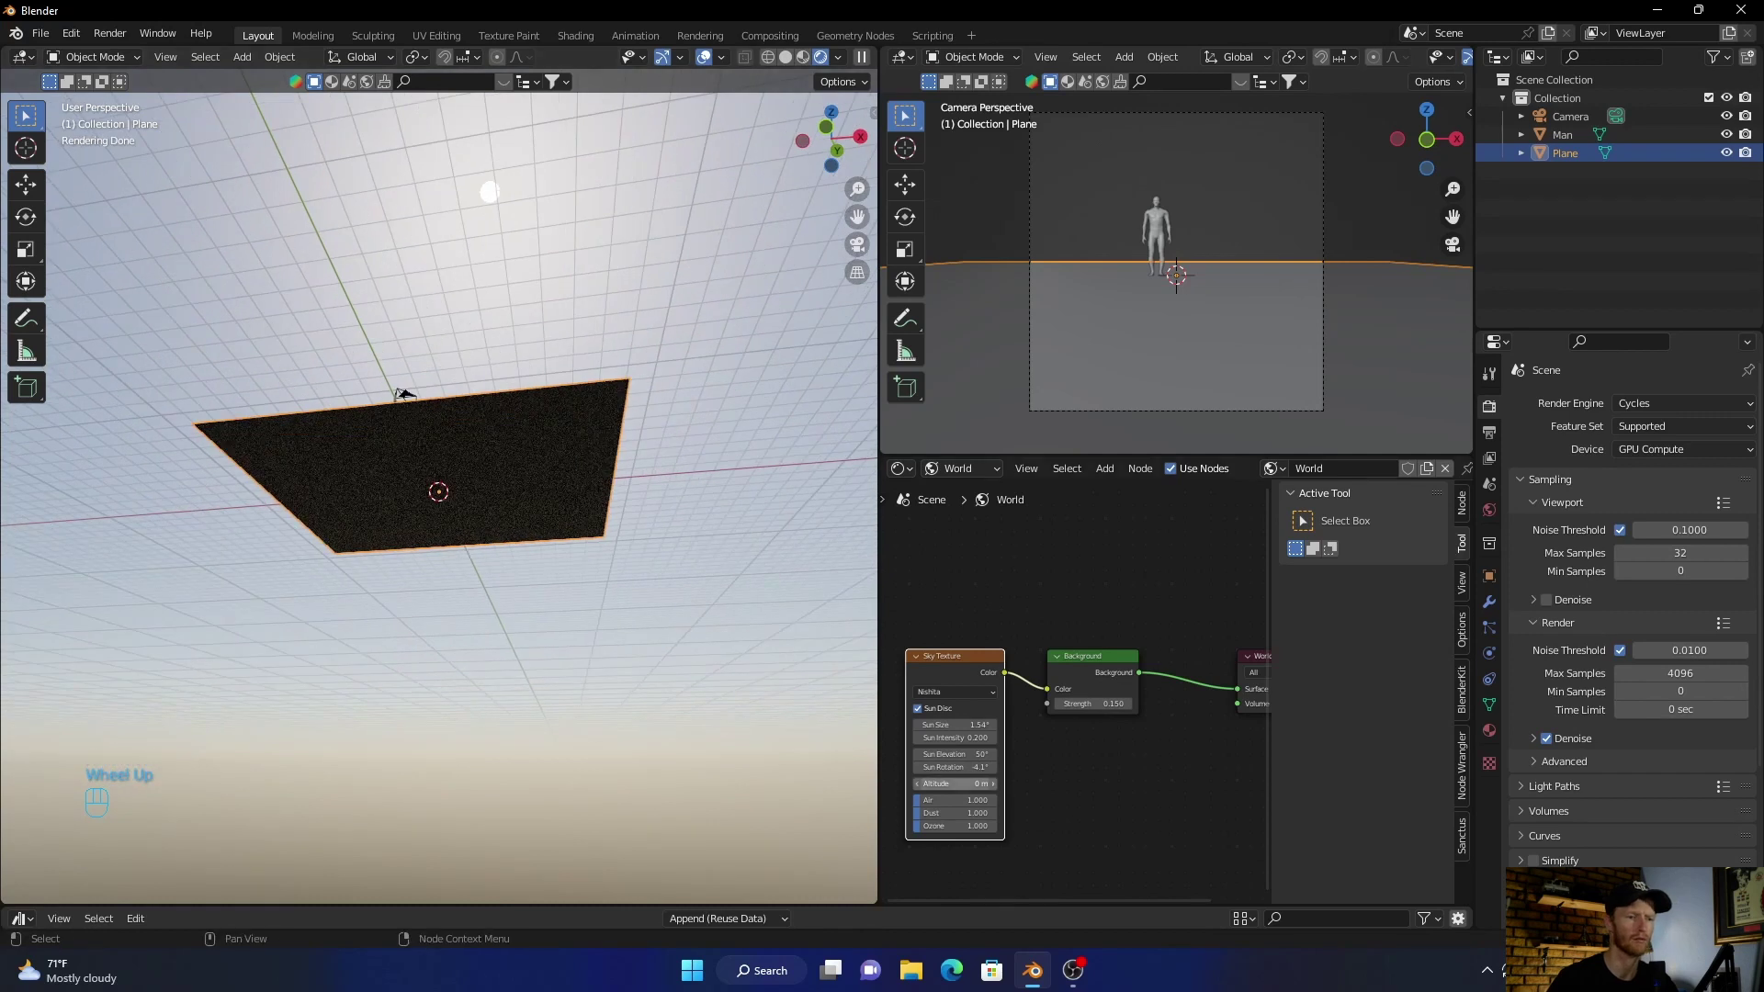
{"action": "mouse_move", "coordinate": [956, 767]}
{"action": "left_mouse_down"}
{"action": "mouse_move", "coordinate": [983, 767]}
{"action": "mouse_move", "coordinate": [882, 767]}
{"action": "mouse_move", "coordinate": [946, 767]}
{"action": "left_mouse_up"}
{"action": "middle_click_drag", "start_coordinate": [439, 395], "coordinate": [441, 468]}
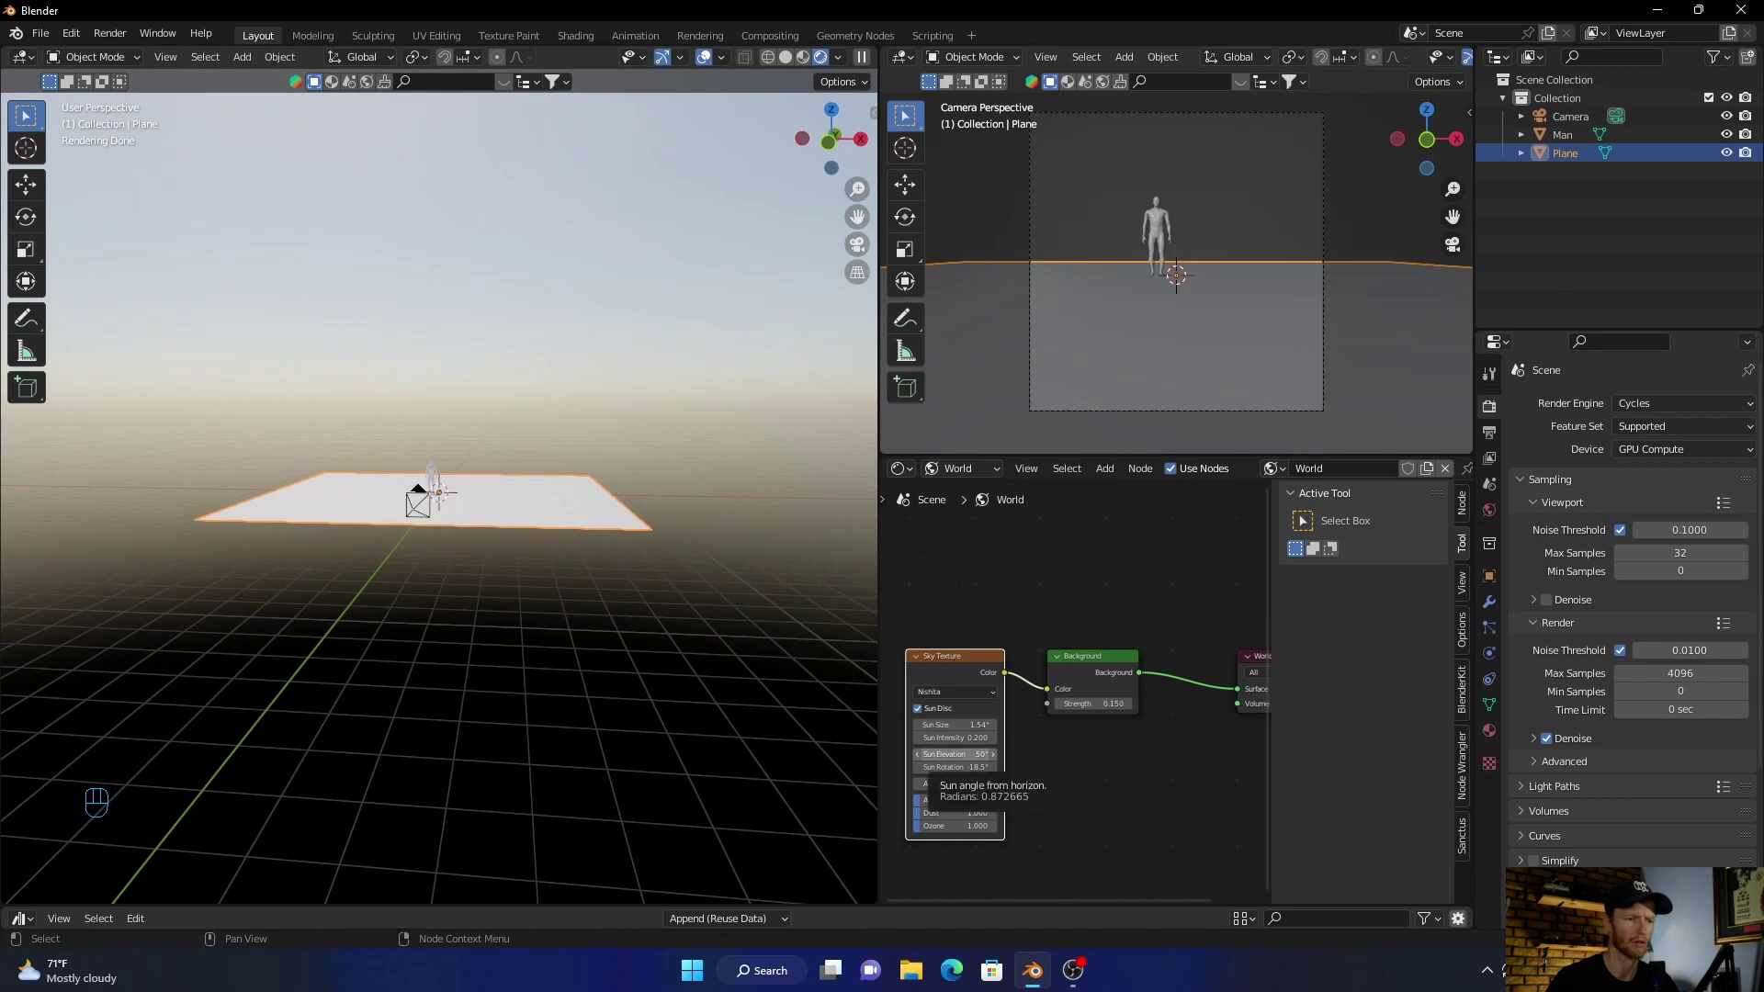
Step: Set the Sun Elevation to 5° and frame the man against the low sun
{"action": "left_click", "coordinate": [955, 754]}
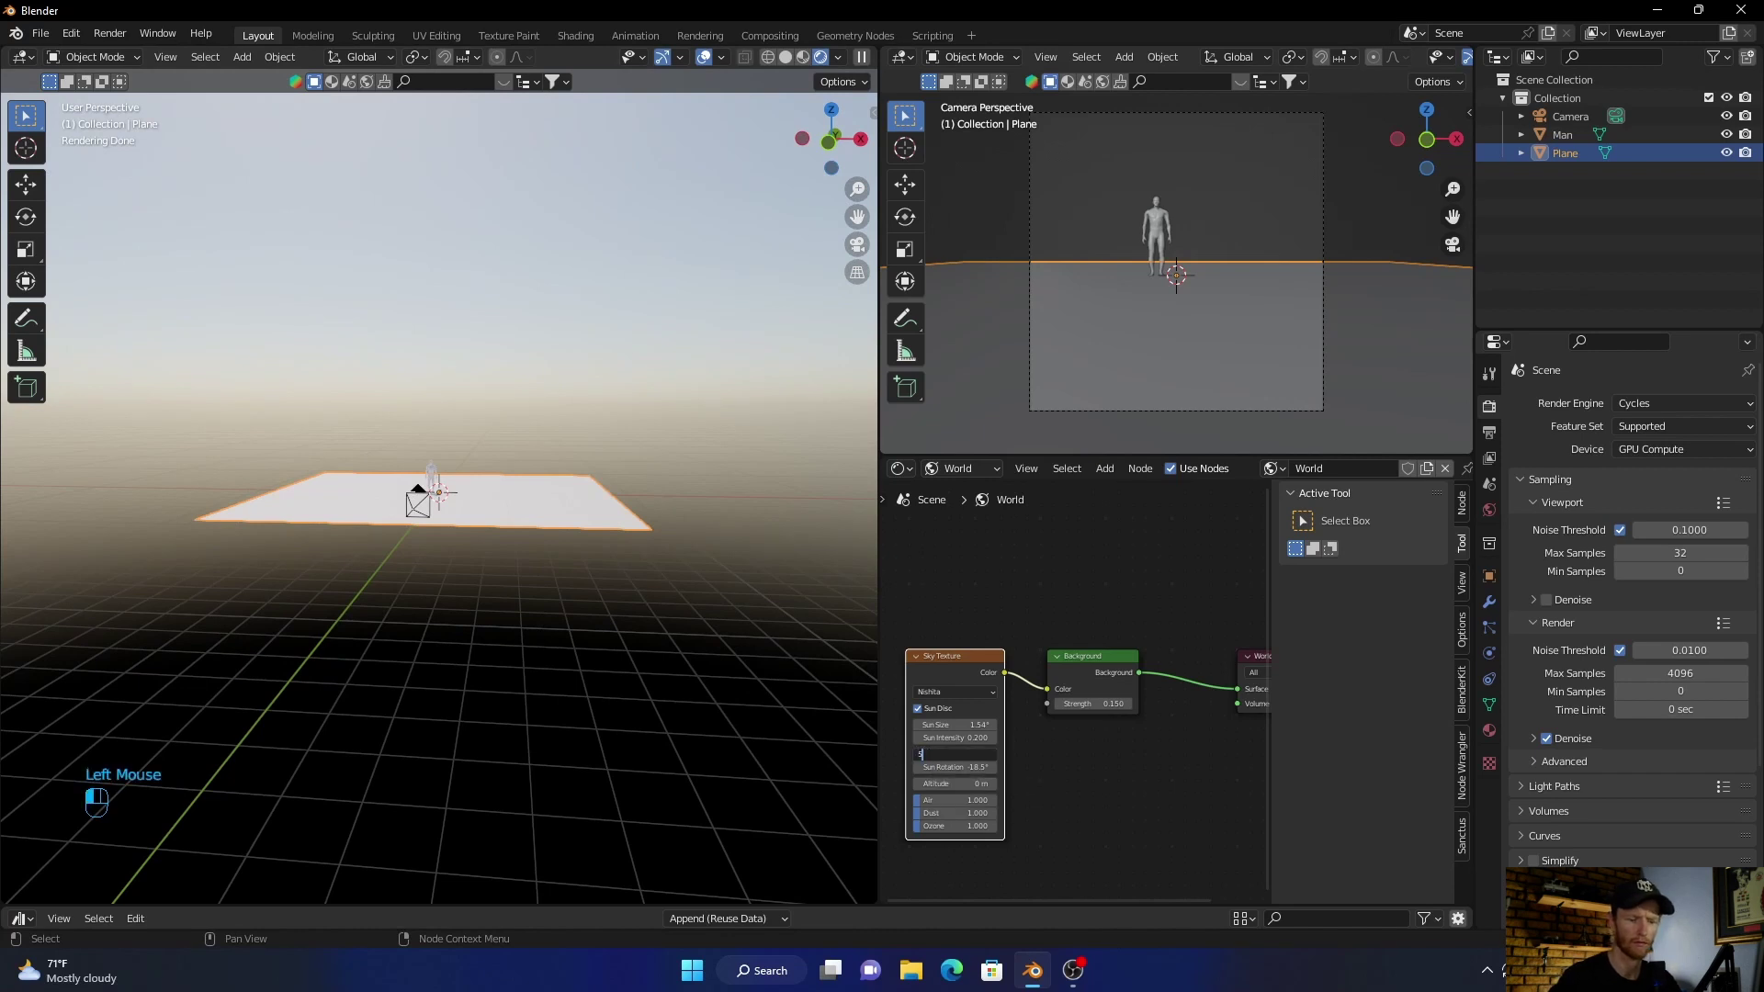
{"action": "type", "text": "5"}
{"action": "key", "text": "Return"}
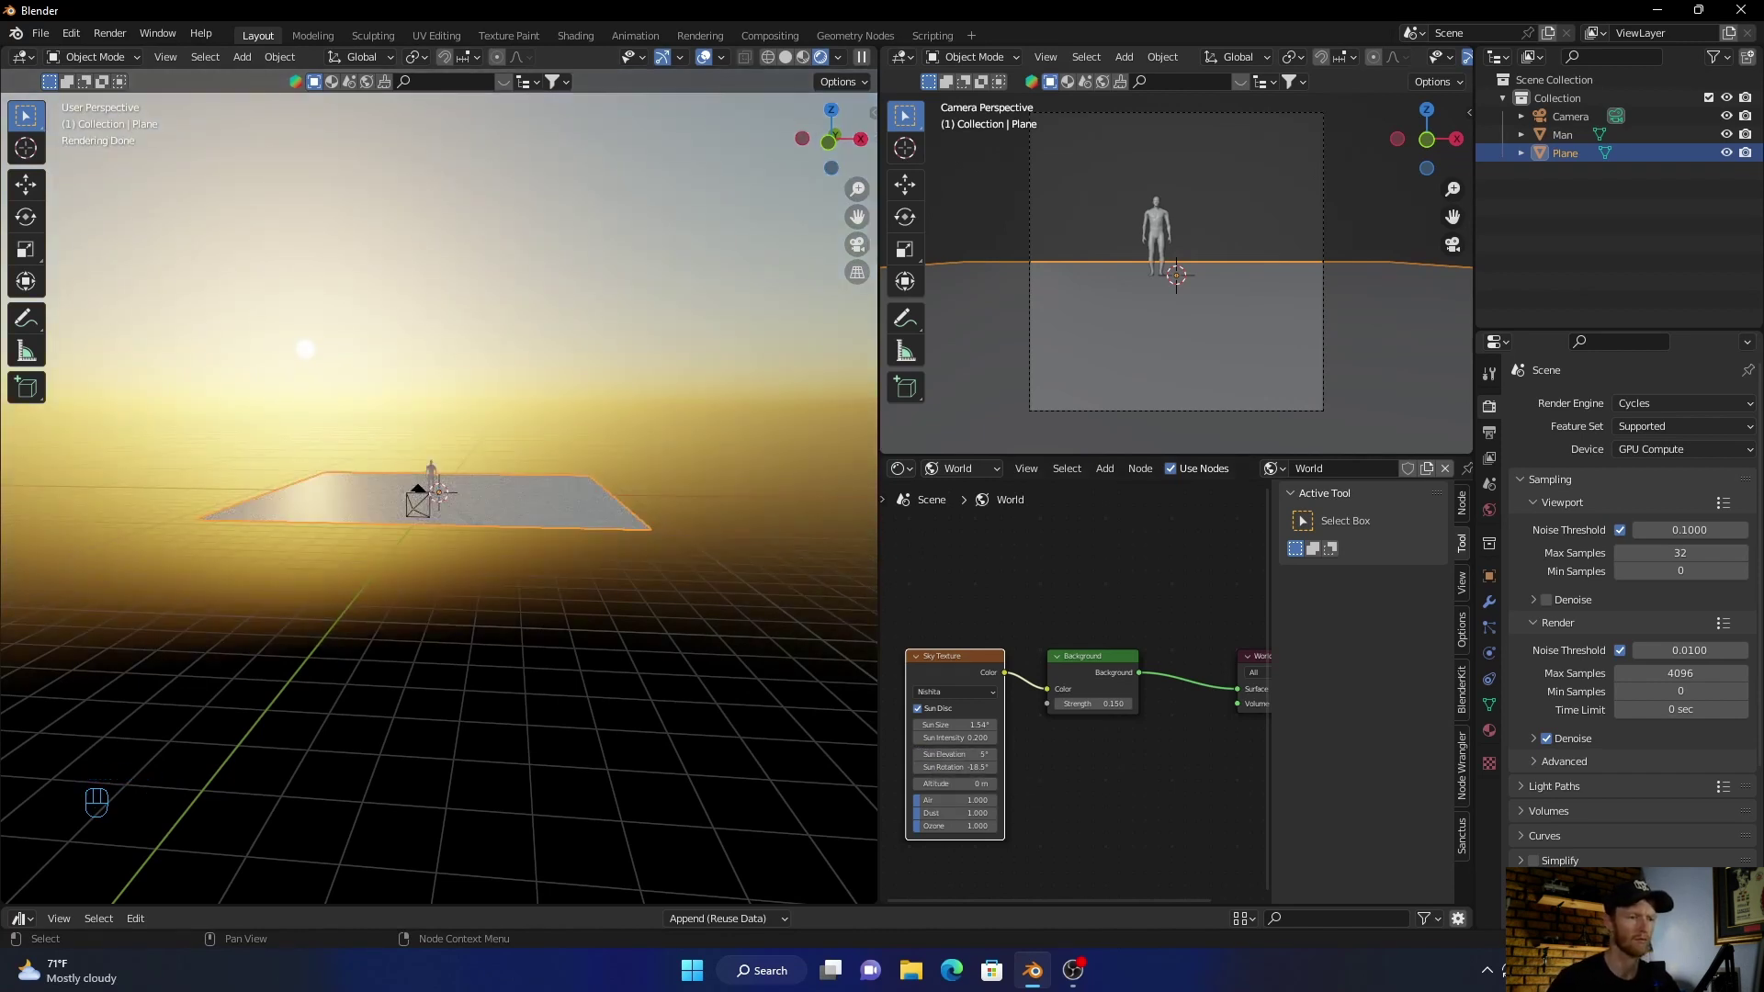
{"action": "middle_click_drag", "start_coordinate": [441, 551], "coordinate": [450, 505]}
{"action": "scroll", "coordinate": [451, 493], "scroll_direction": "up", "scroll_amount": 4}
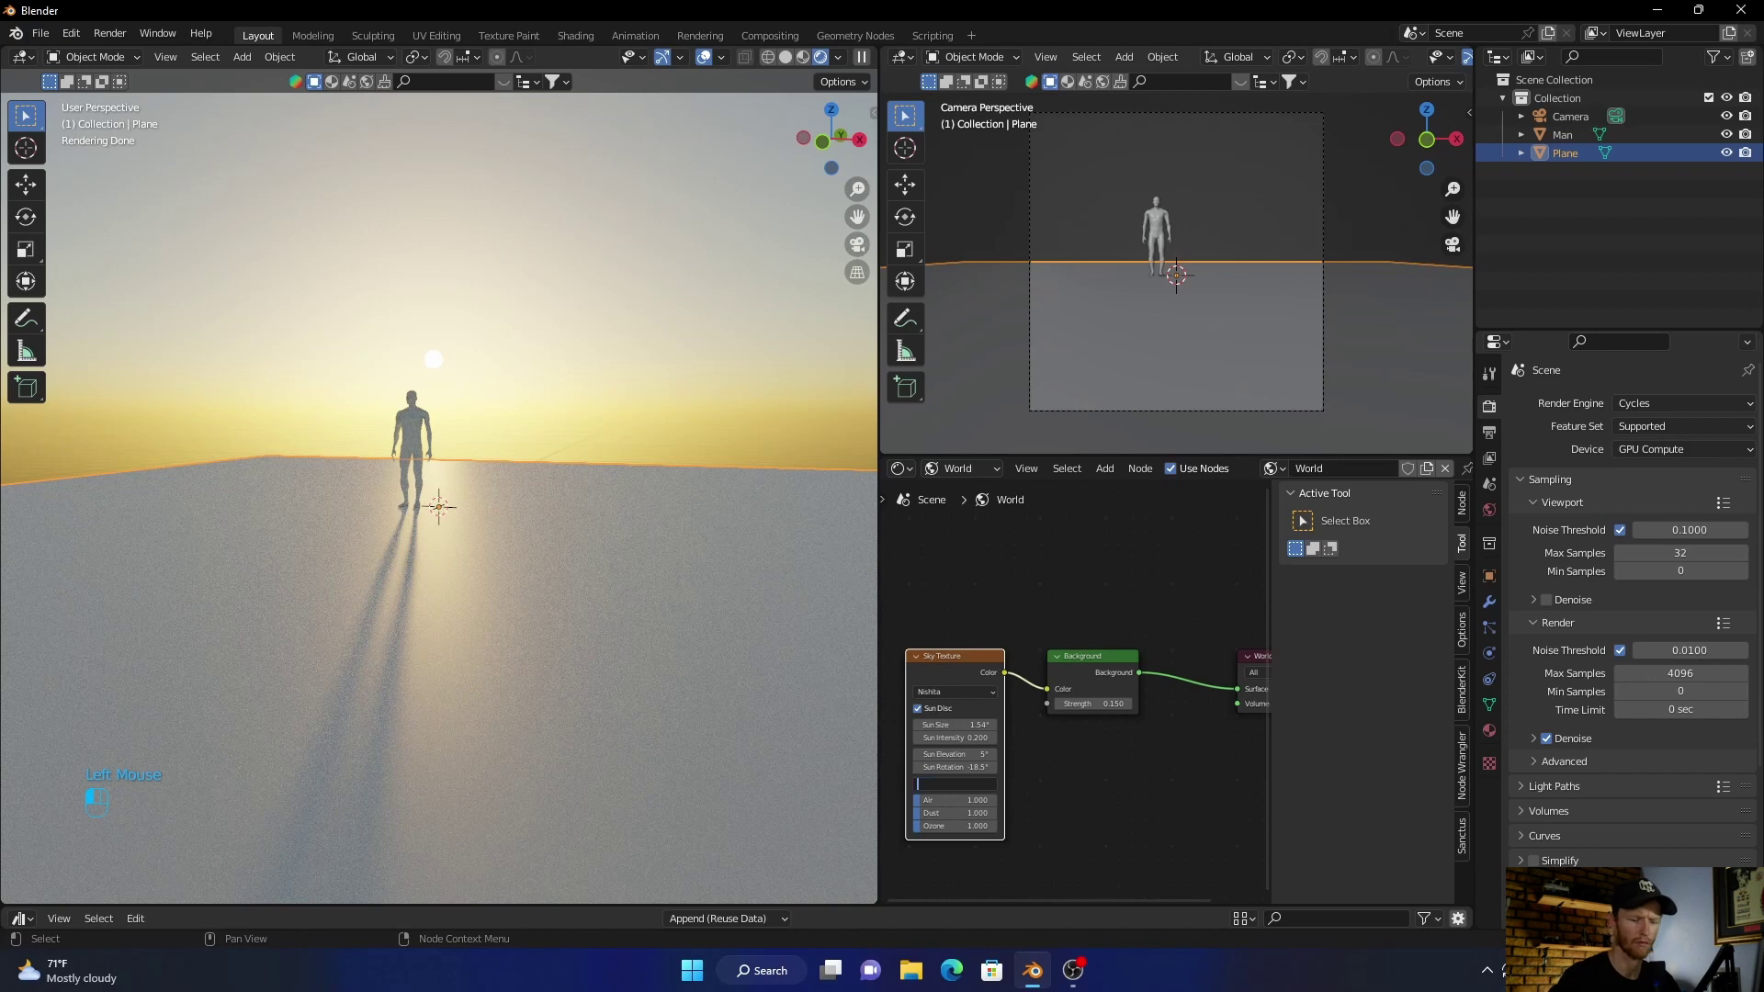
Step: Try Sky Texture altitudes of 1000 m, 5000 m and a much lower value to compare the sky color
{"action": "type", "text": "00"}
{"action": "key", "text": "Return"}
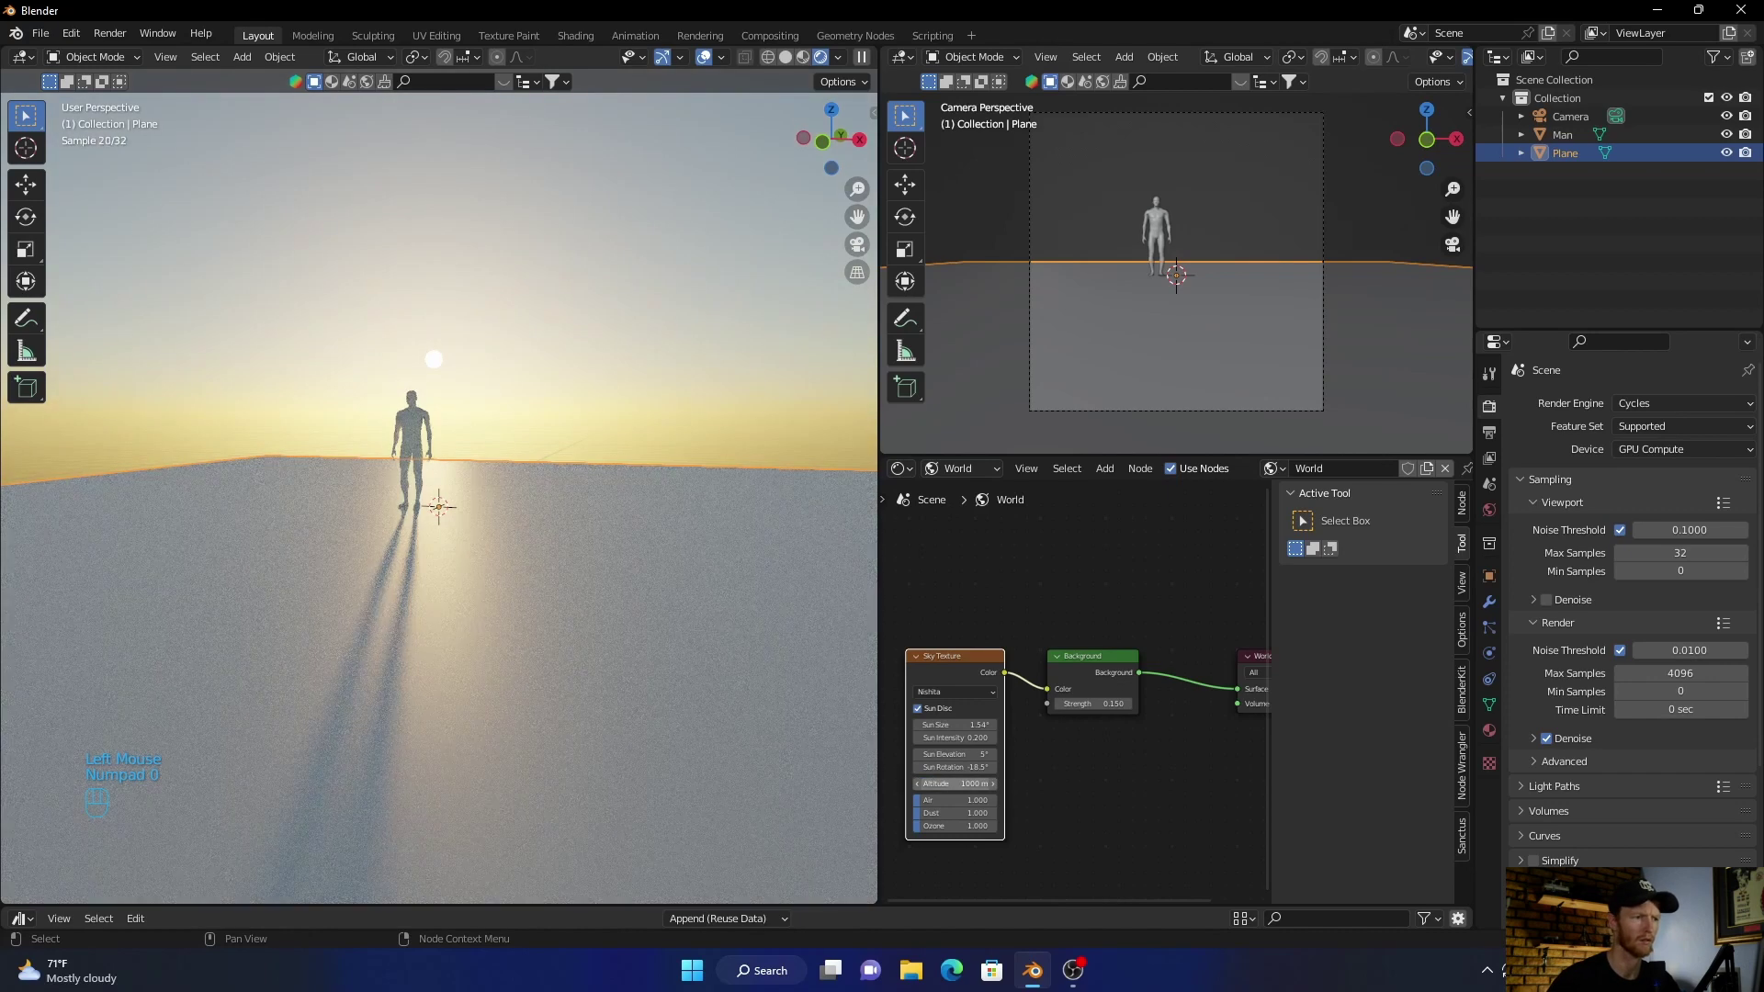
{"action": "mouse_move", "coordinate": [786, 558]}
{"action": "middle_mouse_down"}
{"action": "mouse_move", "coordinate": [819, 549]}
{"action": "mouse_move", "coordinate": [768, 561]}
{"action": "mouse_move", "coordinate": [786, 558]}
{"action": "middle_mouse_up"}
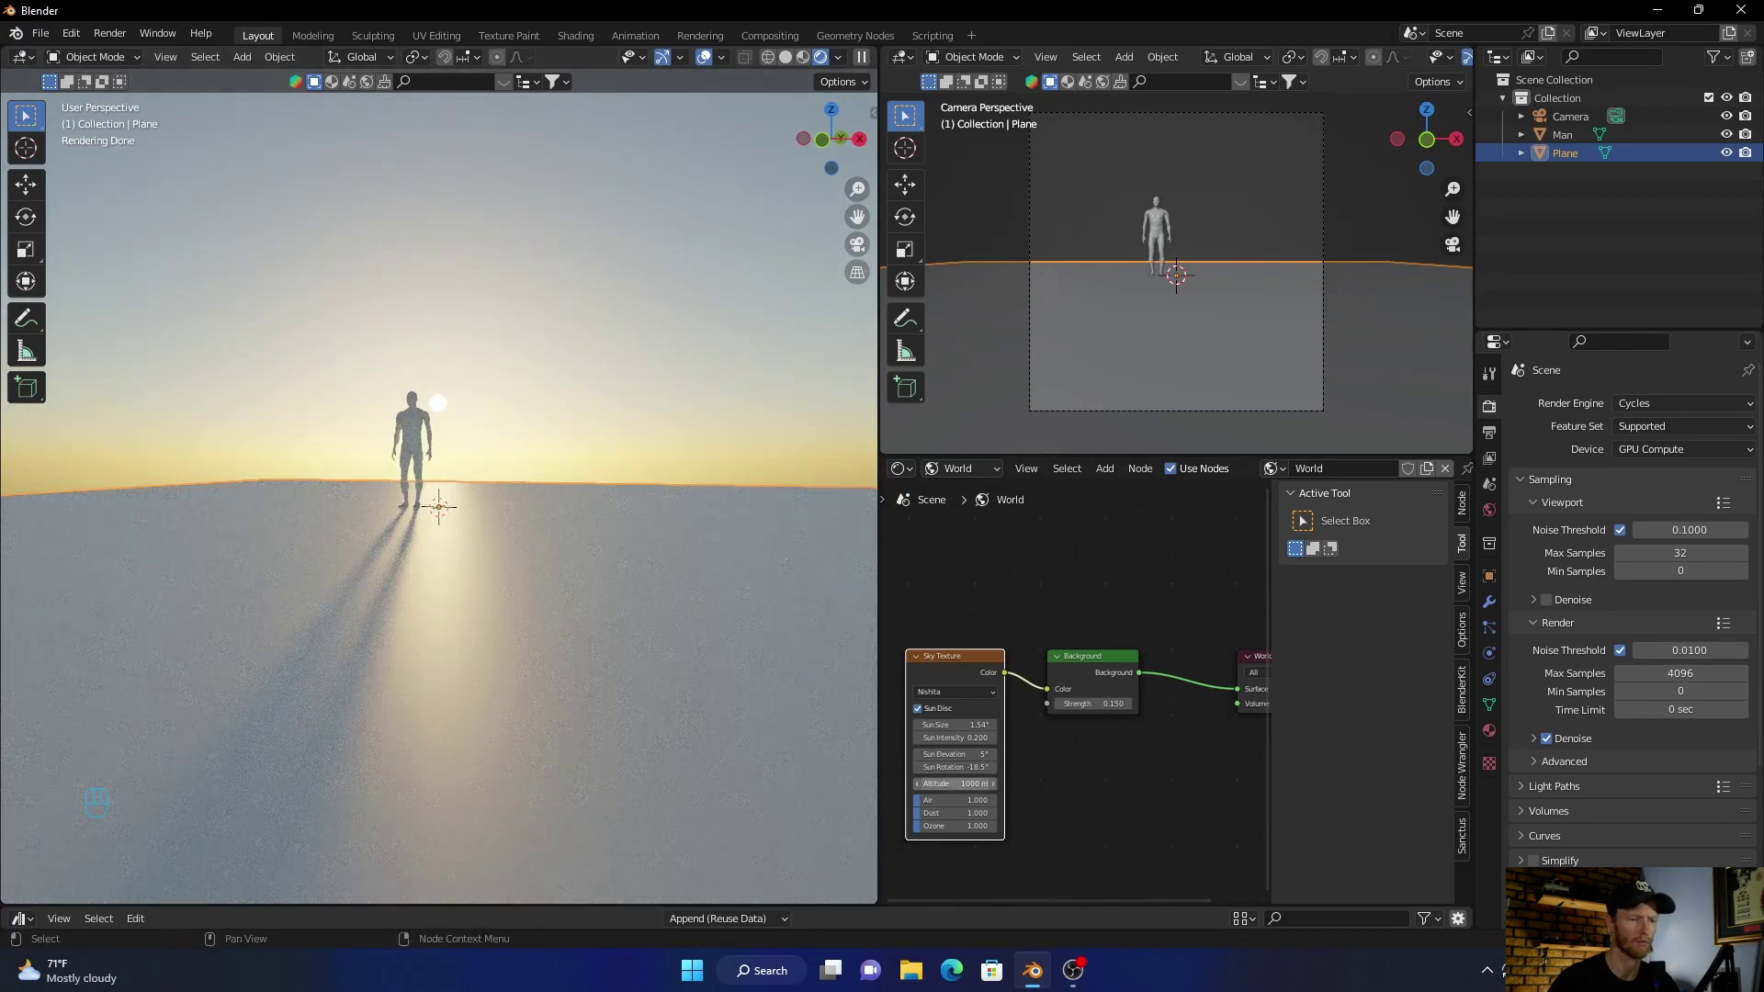
{"action": "type", "text": "5000"}
{"action": "key", "text": "Return"}
{"action": "mouse_move", "coordinate": [786, 558]}
{"action": "middle_mouse_down"}
{"action": "mouse_move", "coordinate": [770, 556]}
{"action": "mouse_move", "coordinate": [812, 559]}
{"action": "mouse_move", "coordinate": [780, 563]}
{"action": "middle_mouse_up"}
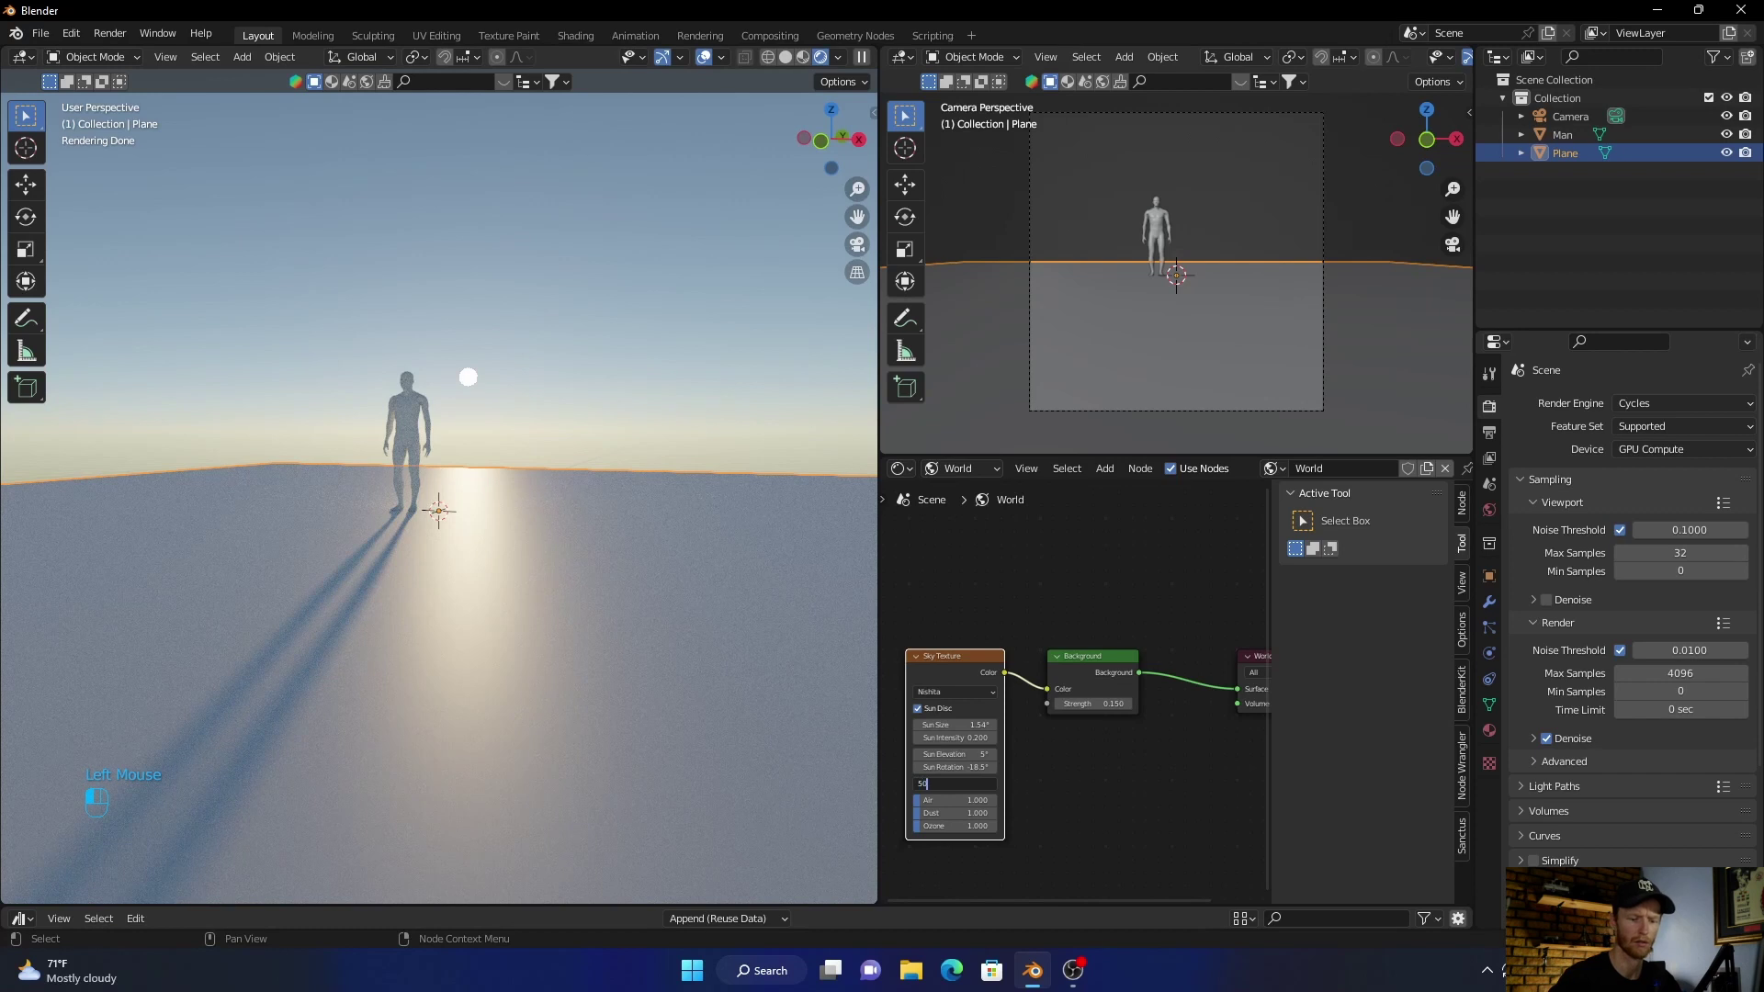
{"action": "key", "text": "Return"}
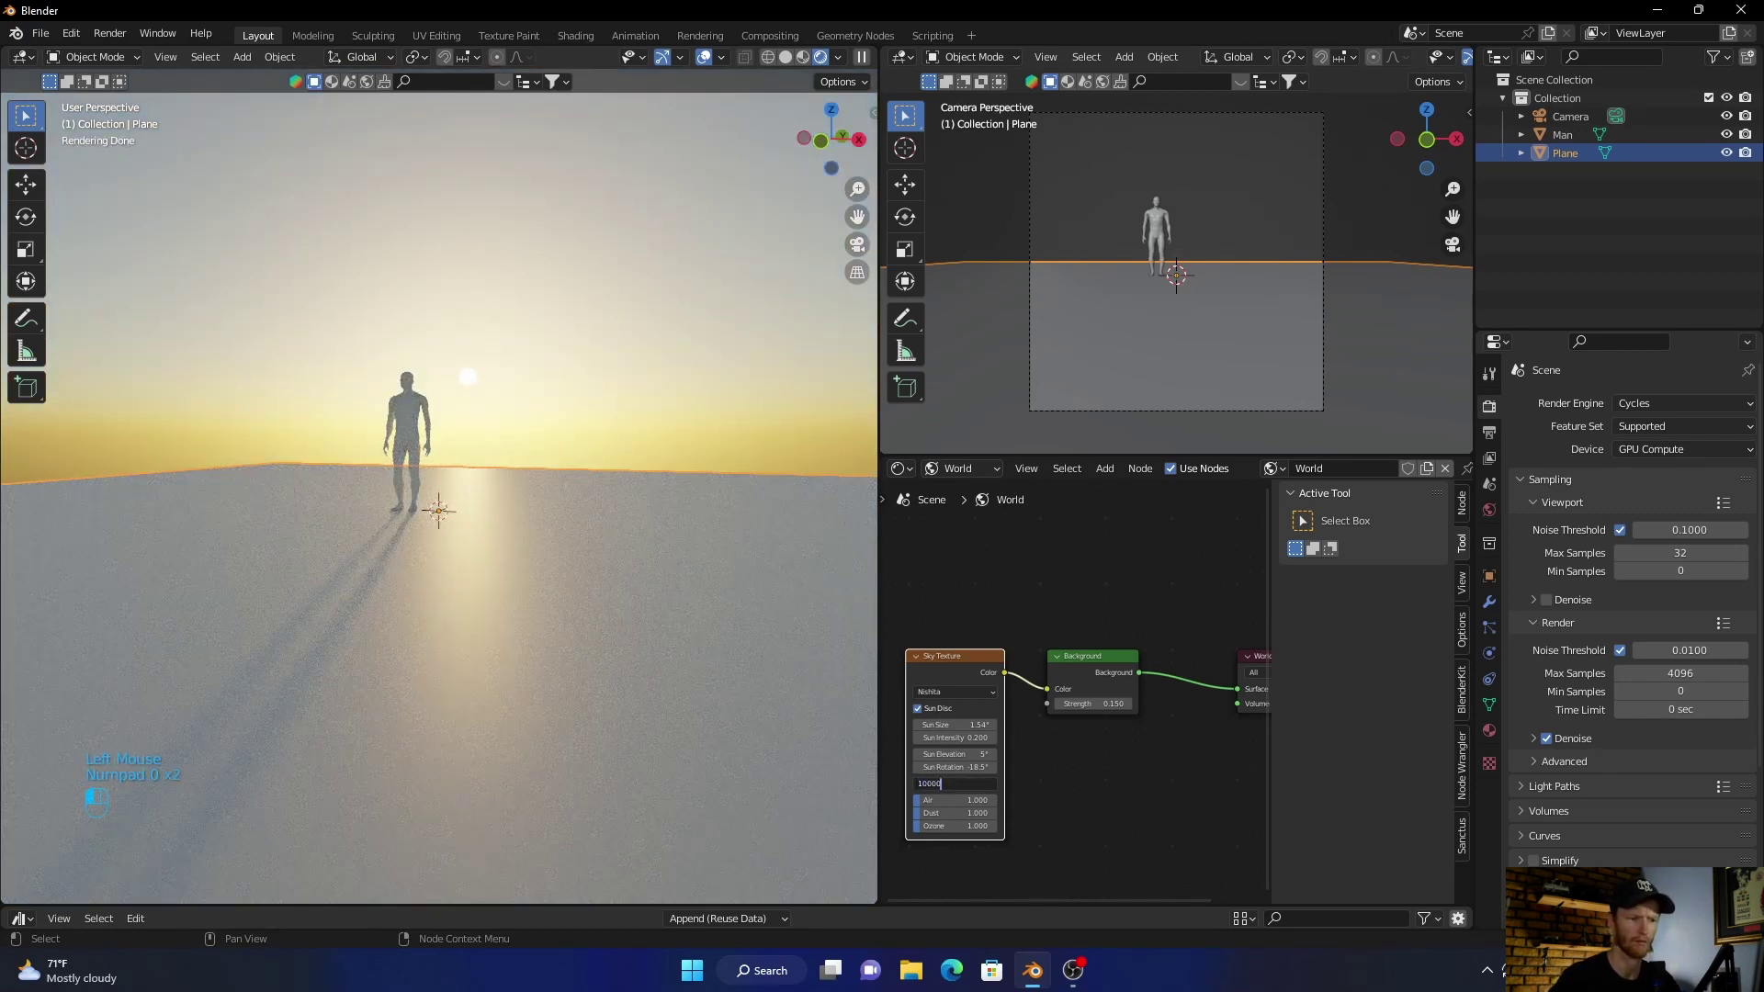
Step: Set the Sky Texture's Altitude to 10000 m and check the sky around the man
{"action": "key", "text": "Return"}
{"action": "middle_click_drag", "start_coordinate": [643, 625], "coordinate": [588, 617]}
{"action": "middle_click_drag", "start_coordinate": [496, 492], "coordinate": [460, 487]}
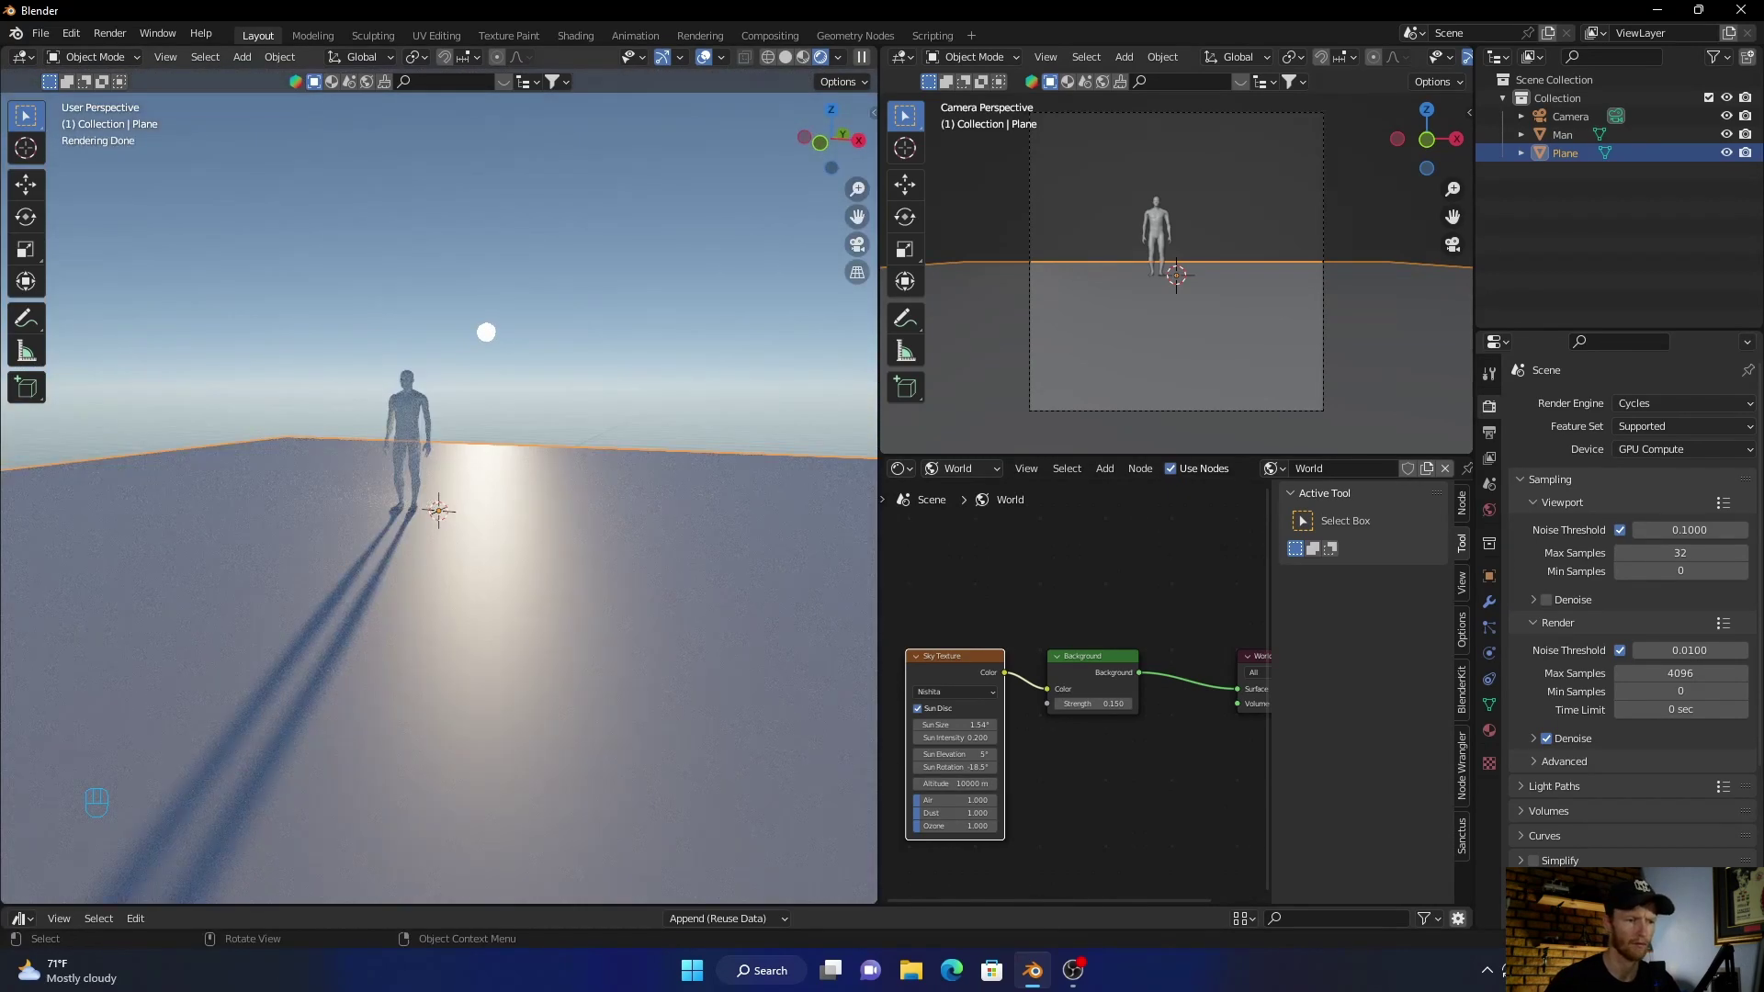
Step: Reduce the Sky Texture's Air to 0 and turn off the Sun Disc to judge the effect
{"action": "mouse_move", "coordinate": [923, 800]}
{"action": "left_mouse_down"}
{"action": "mouse_move", "coordinate": [957, 800]}
{"action": "mouse_move", "coordinate": [891, 801]}
{"action": "left_mouse_up"}
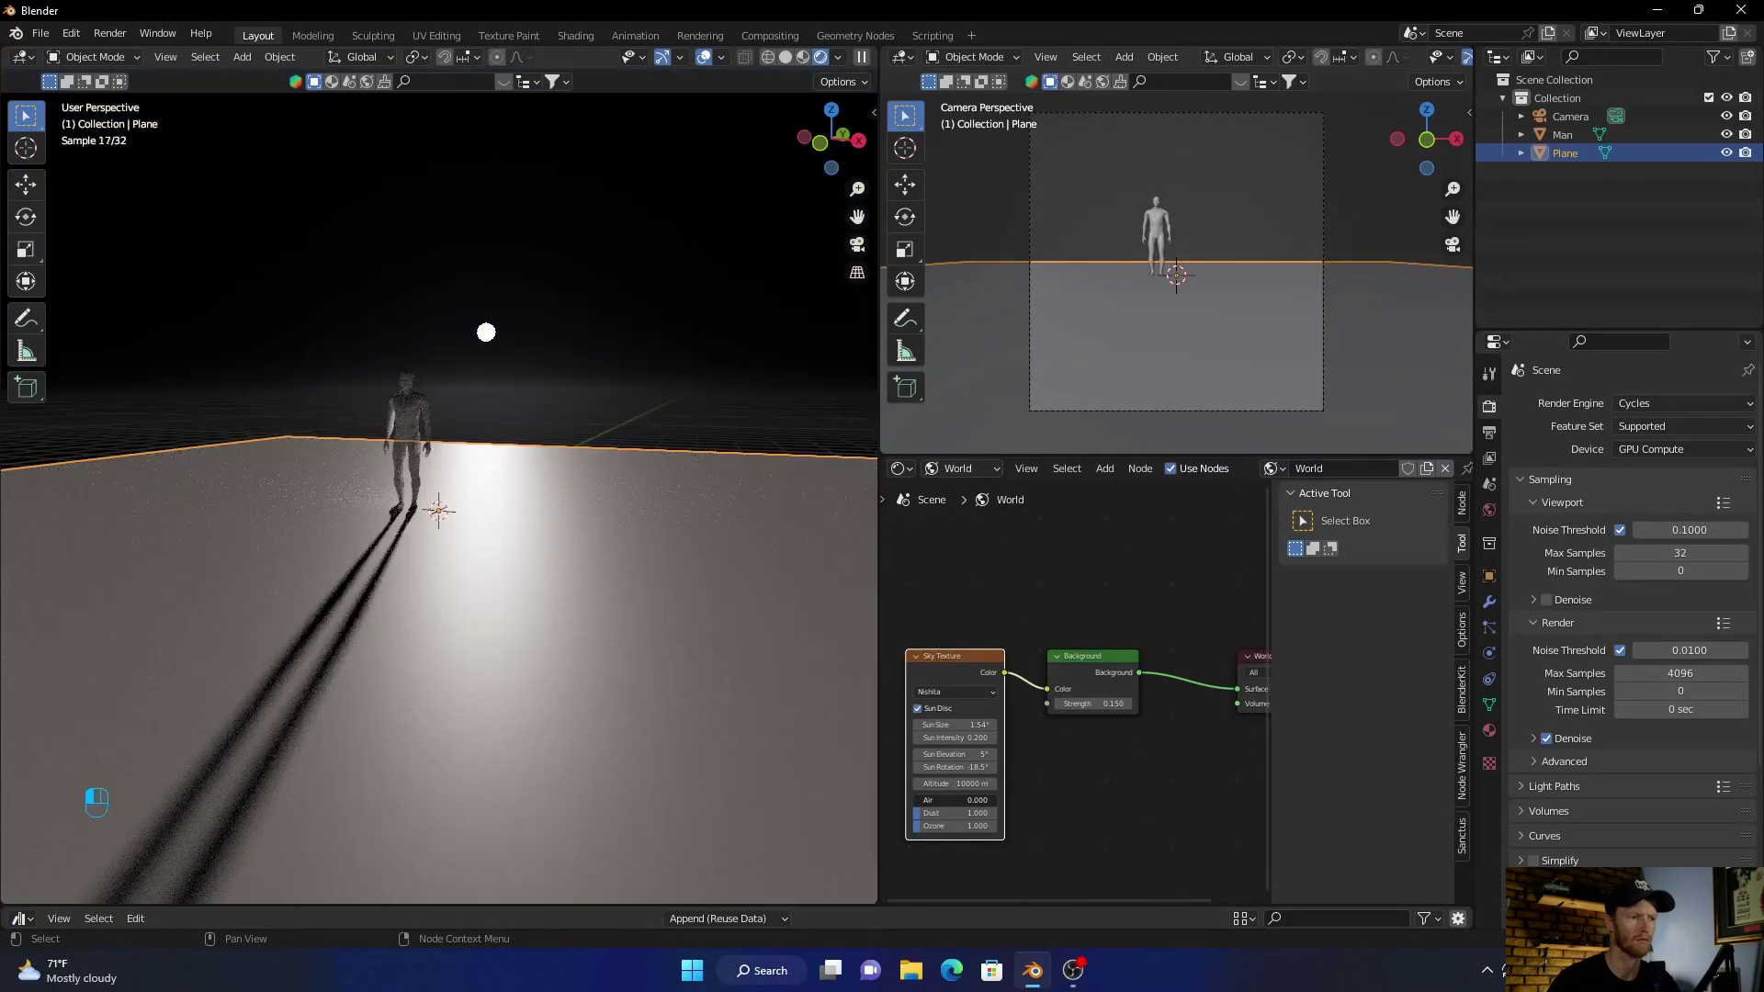
{"action": "middle_click_drag", "start_coordinate": [439, 498], "coordinate": [493, 495]}
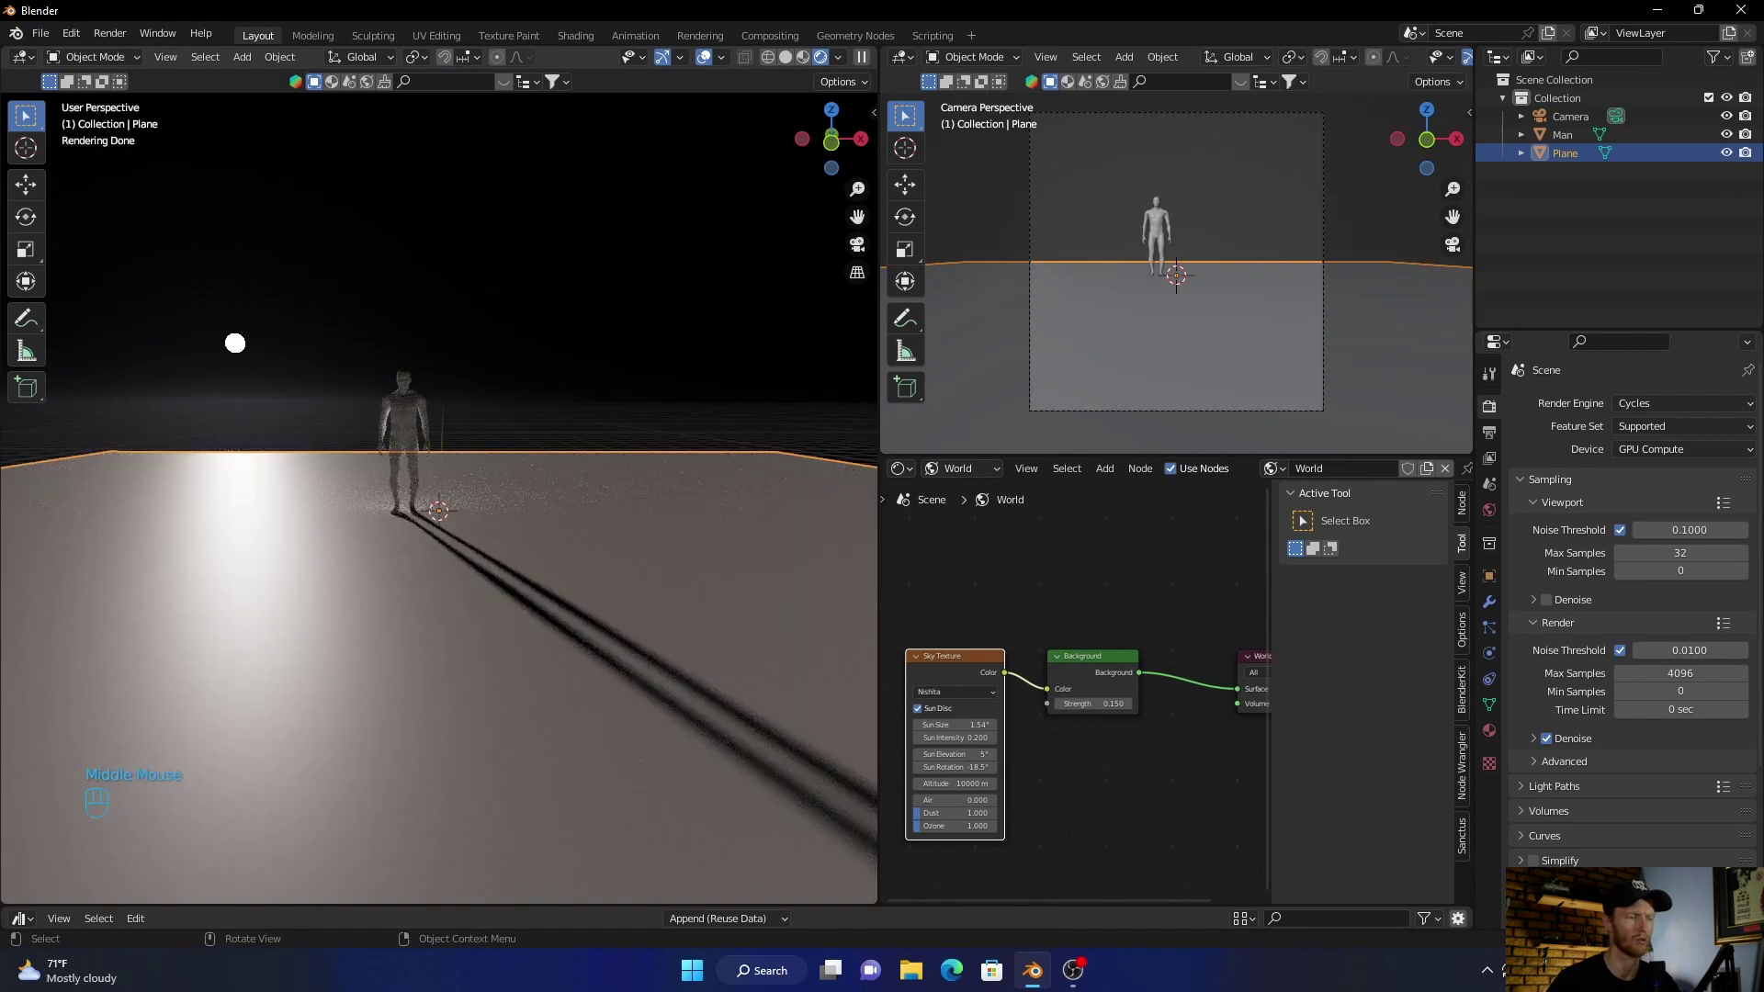
{"action": "left_click", "coordinate": [917, 709]}
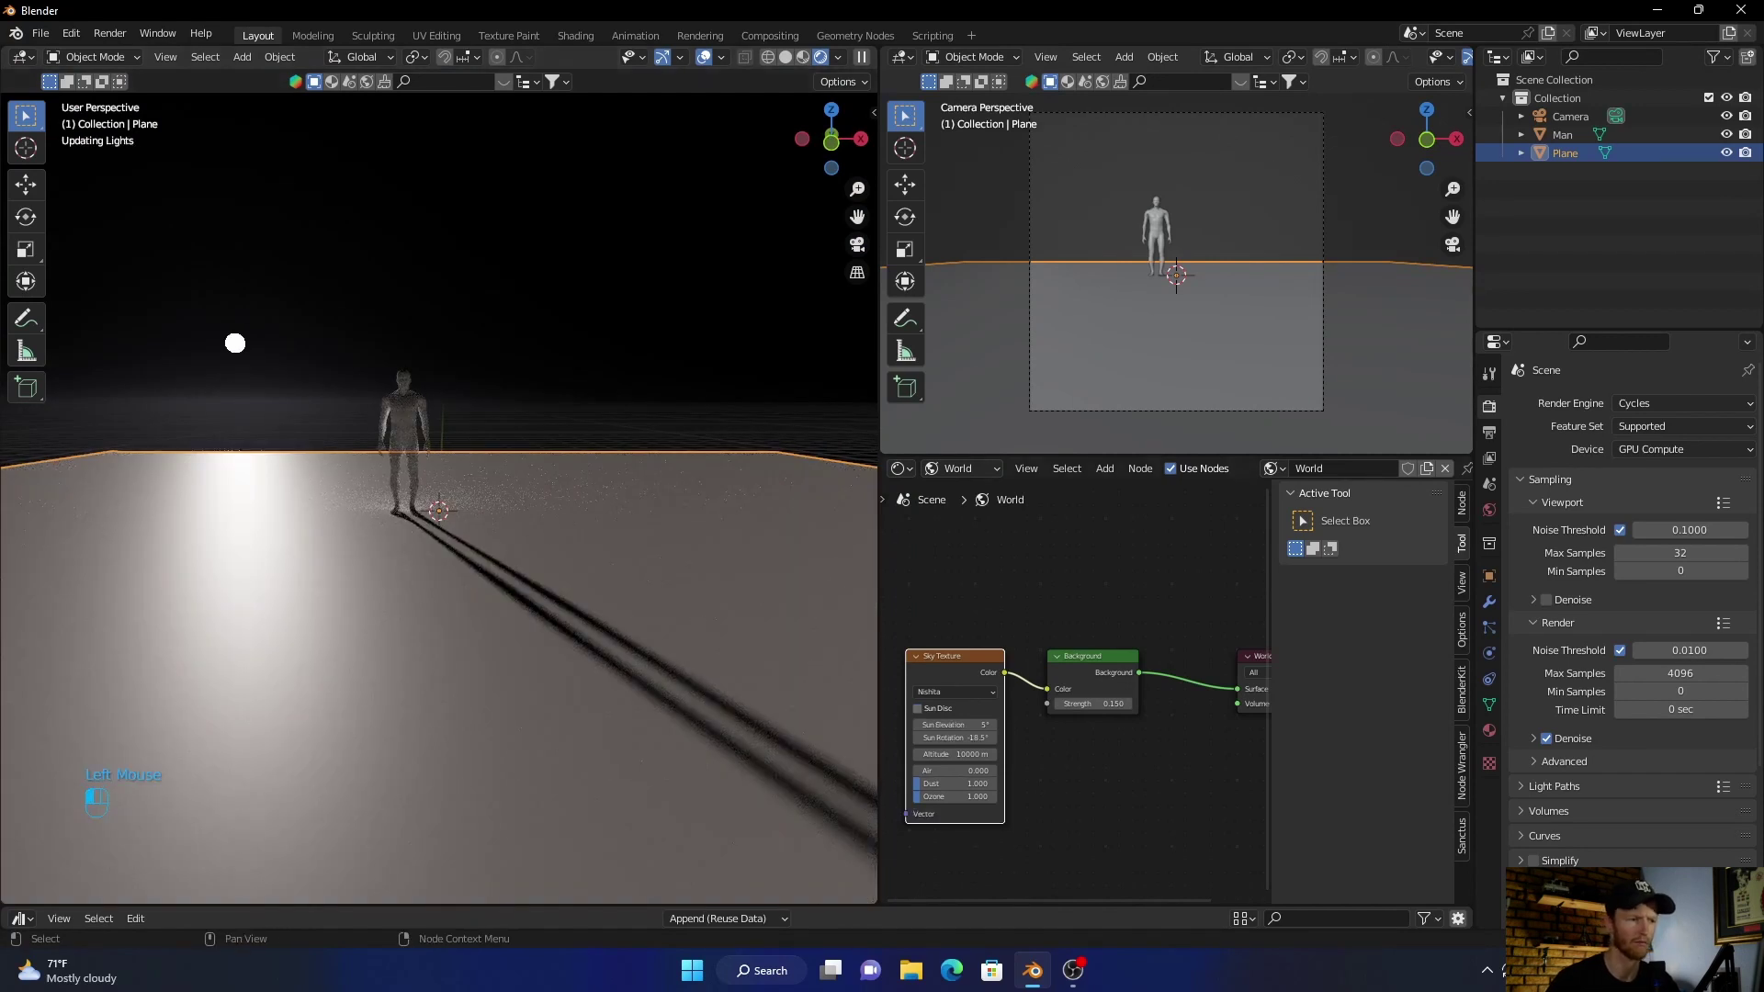
{"action": "middle_click_drag", "start_coordinate": [496, 496], "coordinate": [438, 485]}
Step: Raise the Sky Texture's Air to 0.538 and turn the Sun Disc back on
{"action": "left_click_drag", "start_coordinate": [955, 770], "coordinate": [960, 771]}
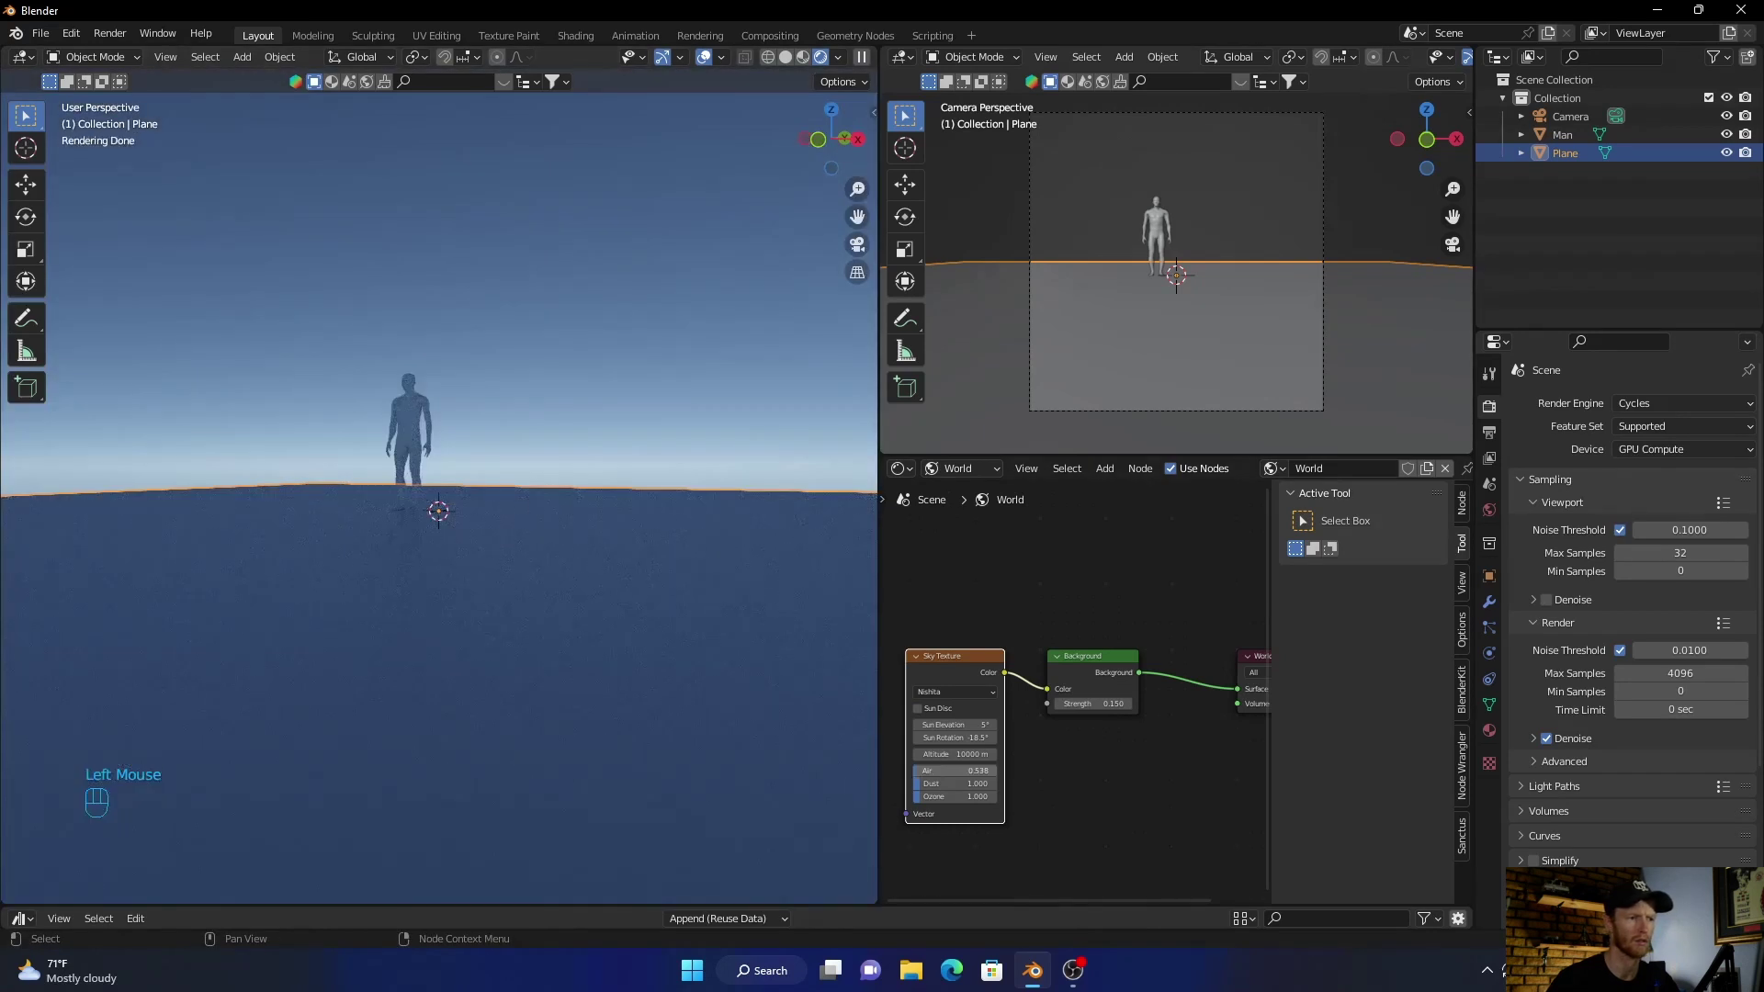
{"action": "middle_click_drag", "start_coordinate": [406, 571], "coordinate": [418, 560]}
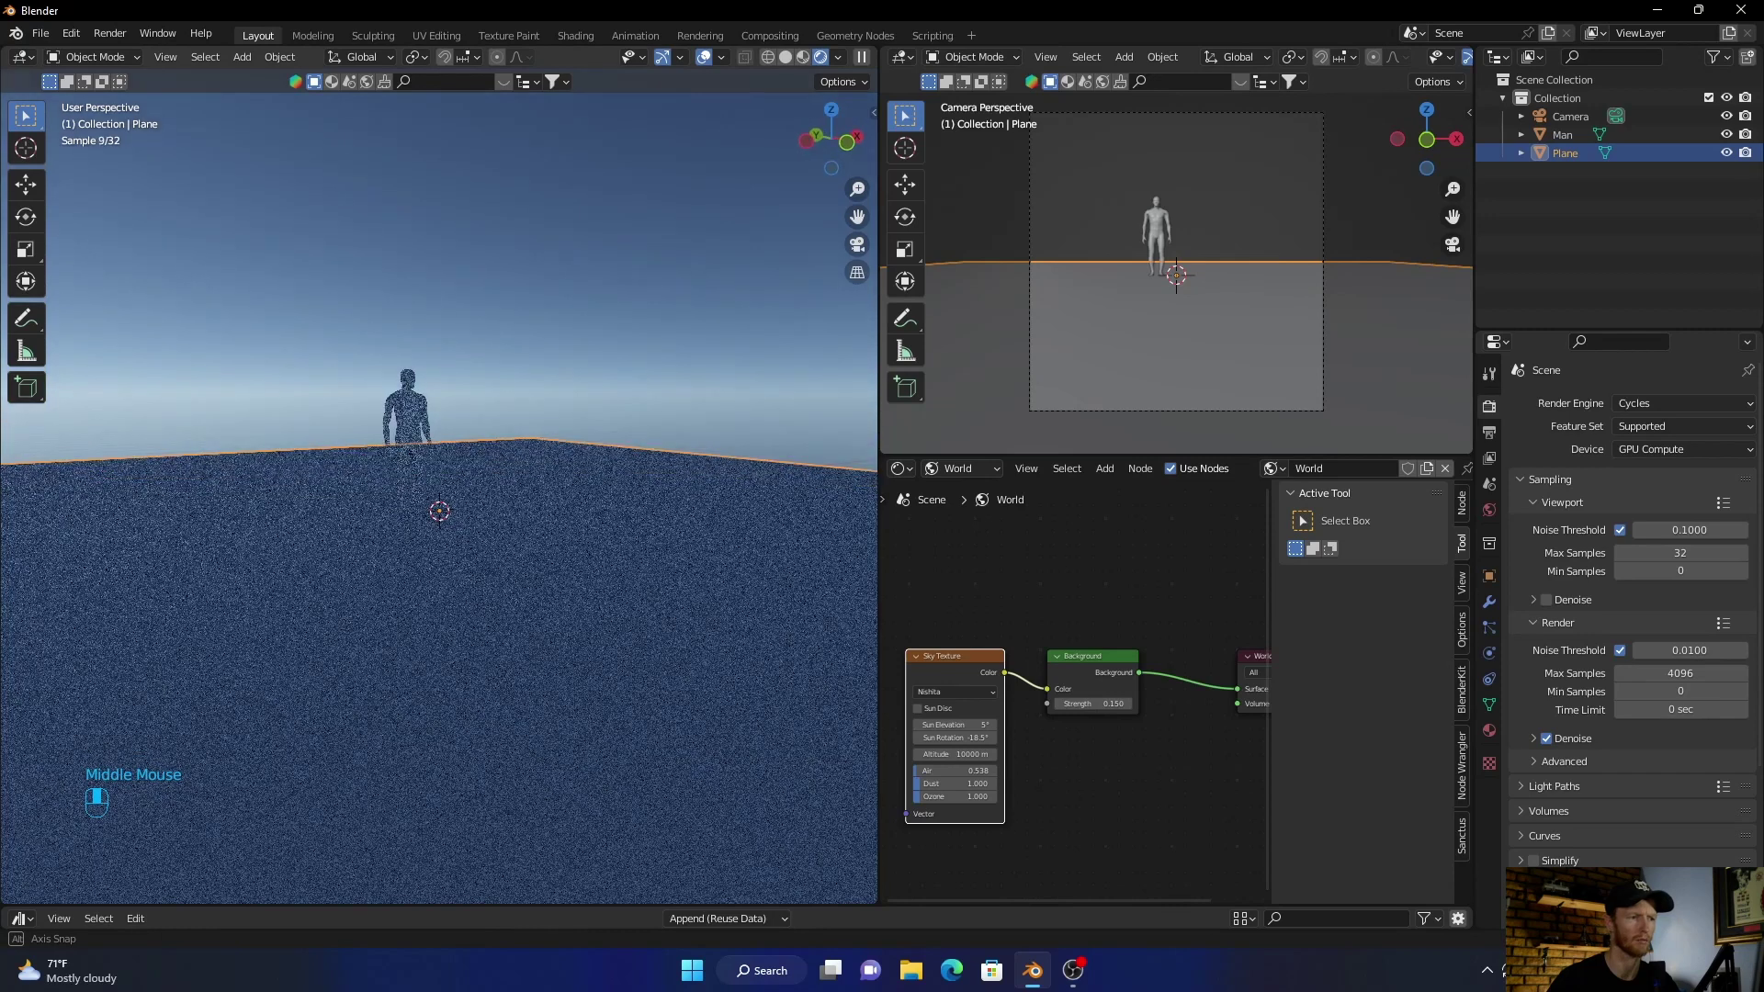
{"action": "left_click", "coordinate": [917, 708]}
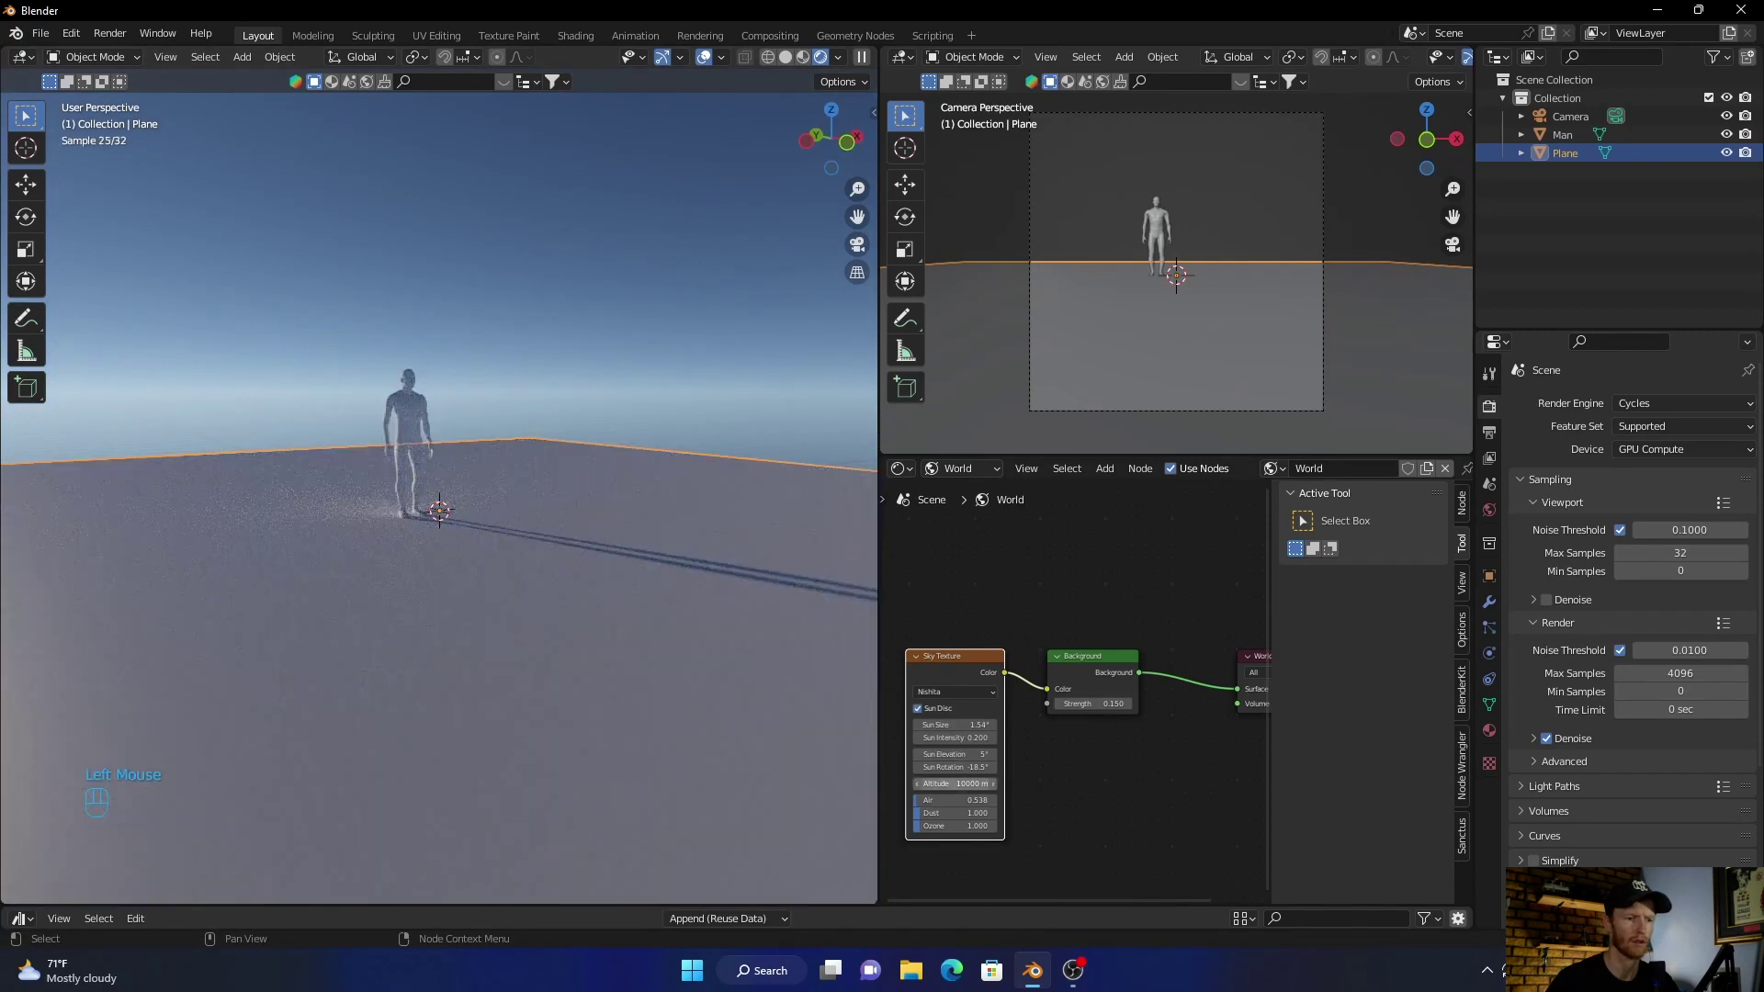
Step: Set the Sky Texture's Air to 1 and look at the man against the low sun
{"action": "type", "text": "1"}
{"action": "key", "text": "Return"}
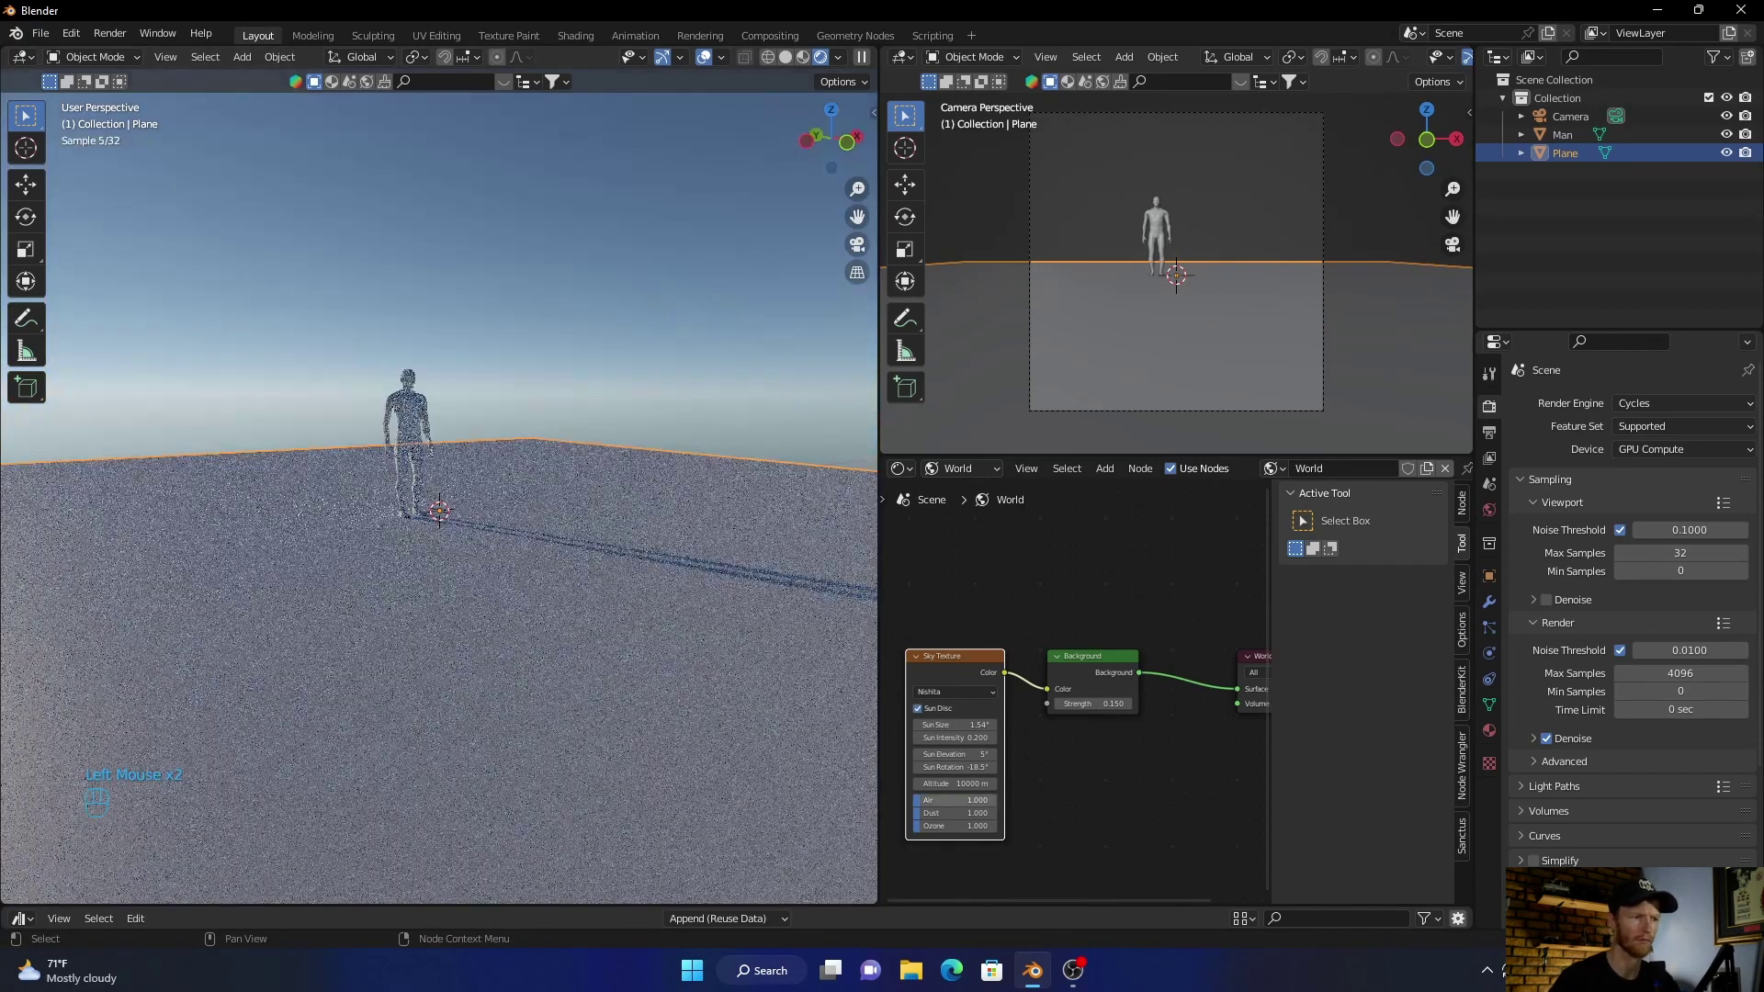
{"action": "middle_click_drag", "start_coordinate": [514, 441], "coordinate": [422, 434]}
{"action": "scroll", "coordinate": [439, 496], "scroll_direction": "up", "scroll_amount": 2}
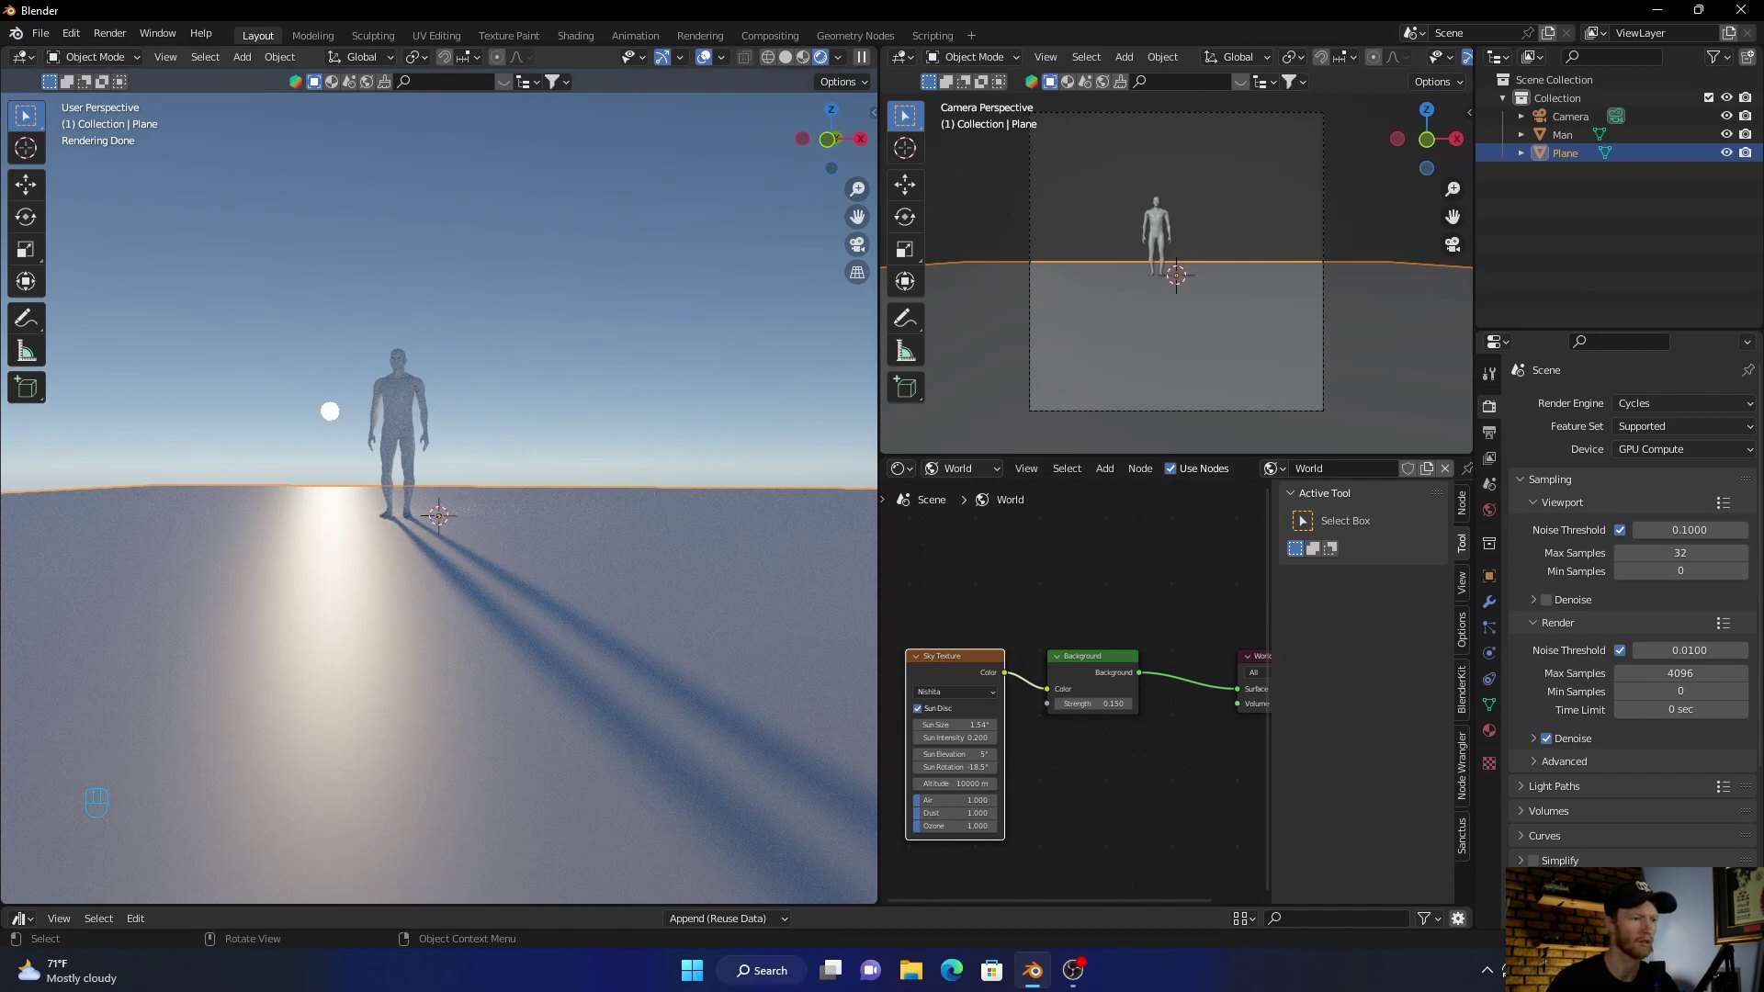
{"action": "middle_click_drag", "start_coordinate": [543, 534], "coordinate": [554, 500]}
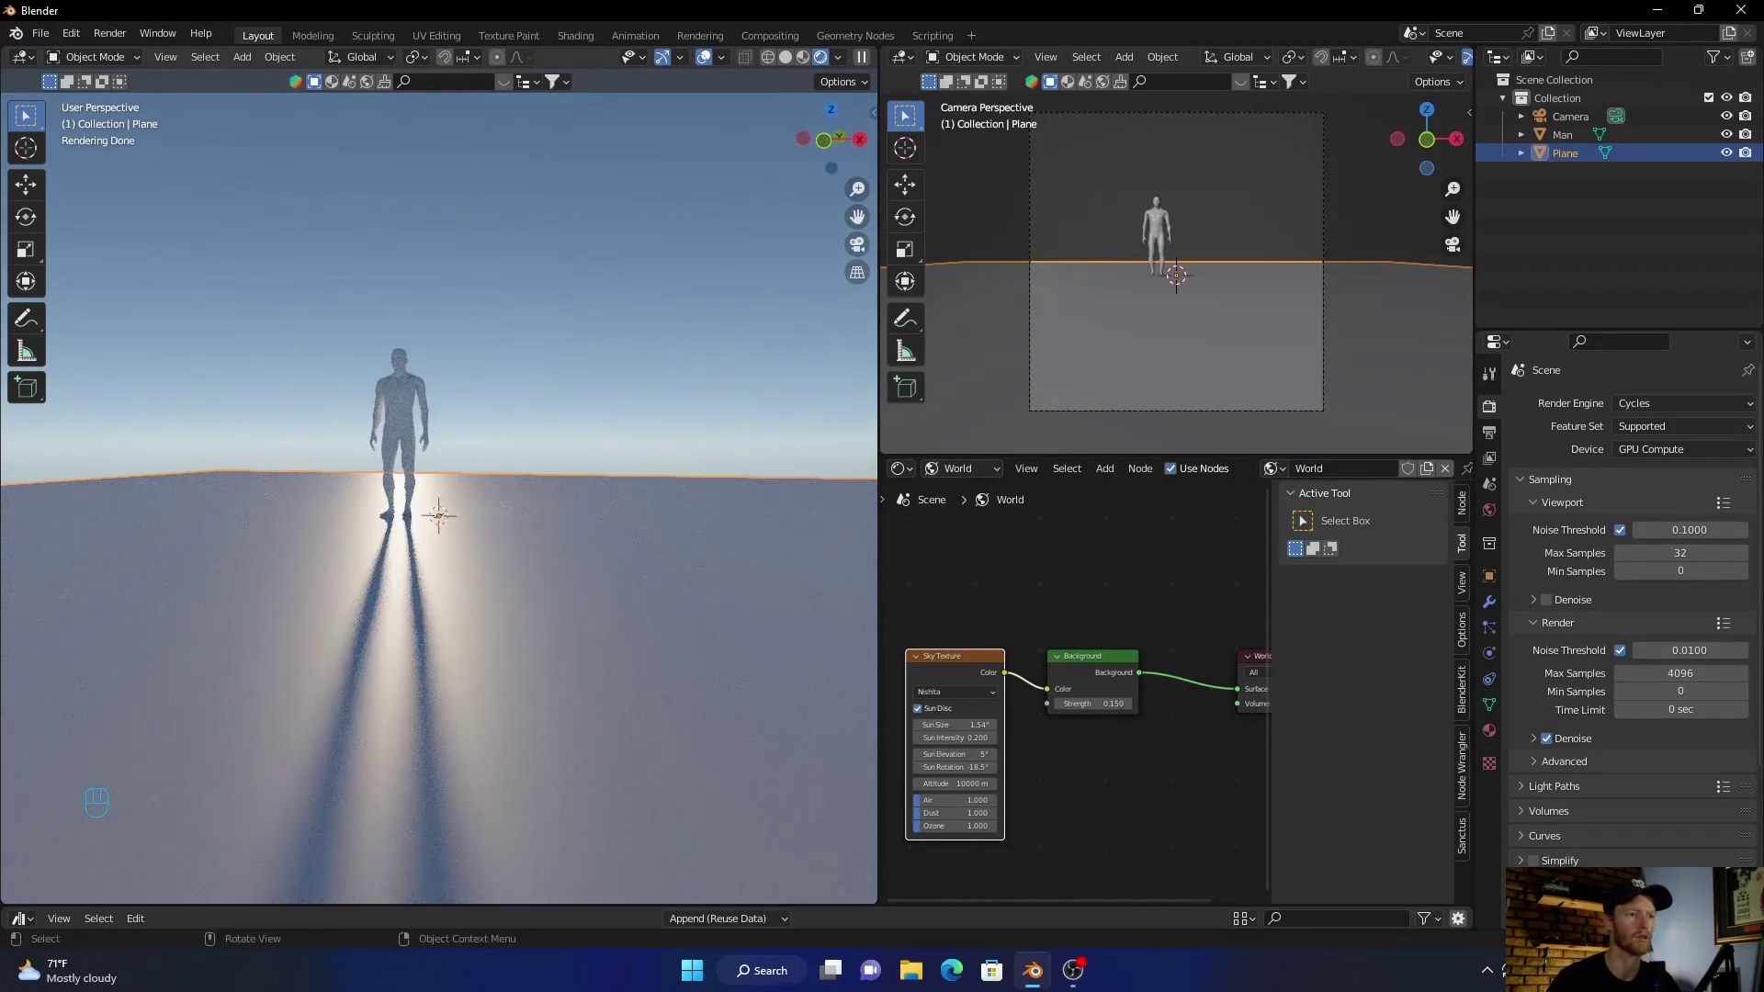
Step: Disconnect the Sky Texture from the Background node and enable Physical Atmosphere for the world, checking the new sky around the man
{"action": "left_click_drag", "start_coordinate": [872, 112], "coordinate": [478, 184]}
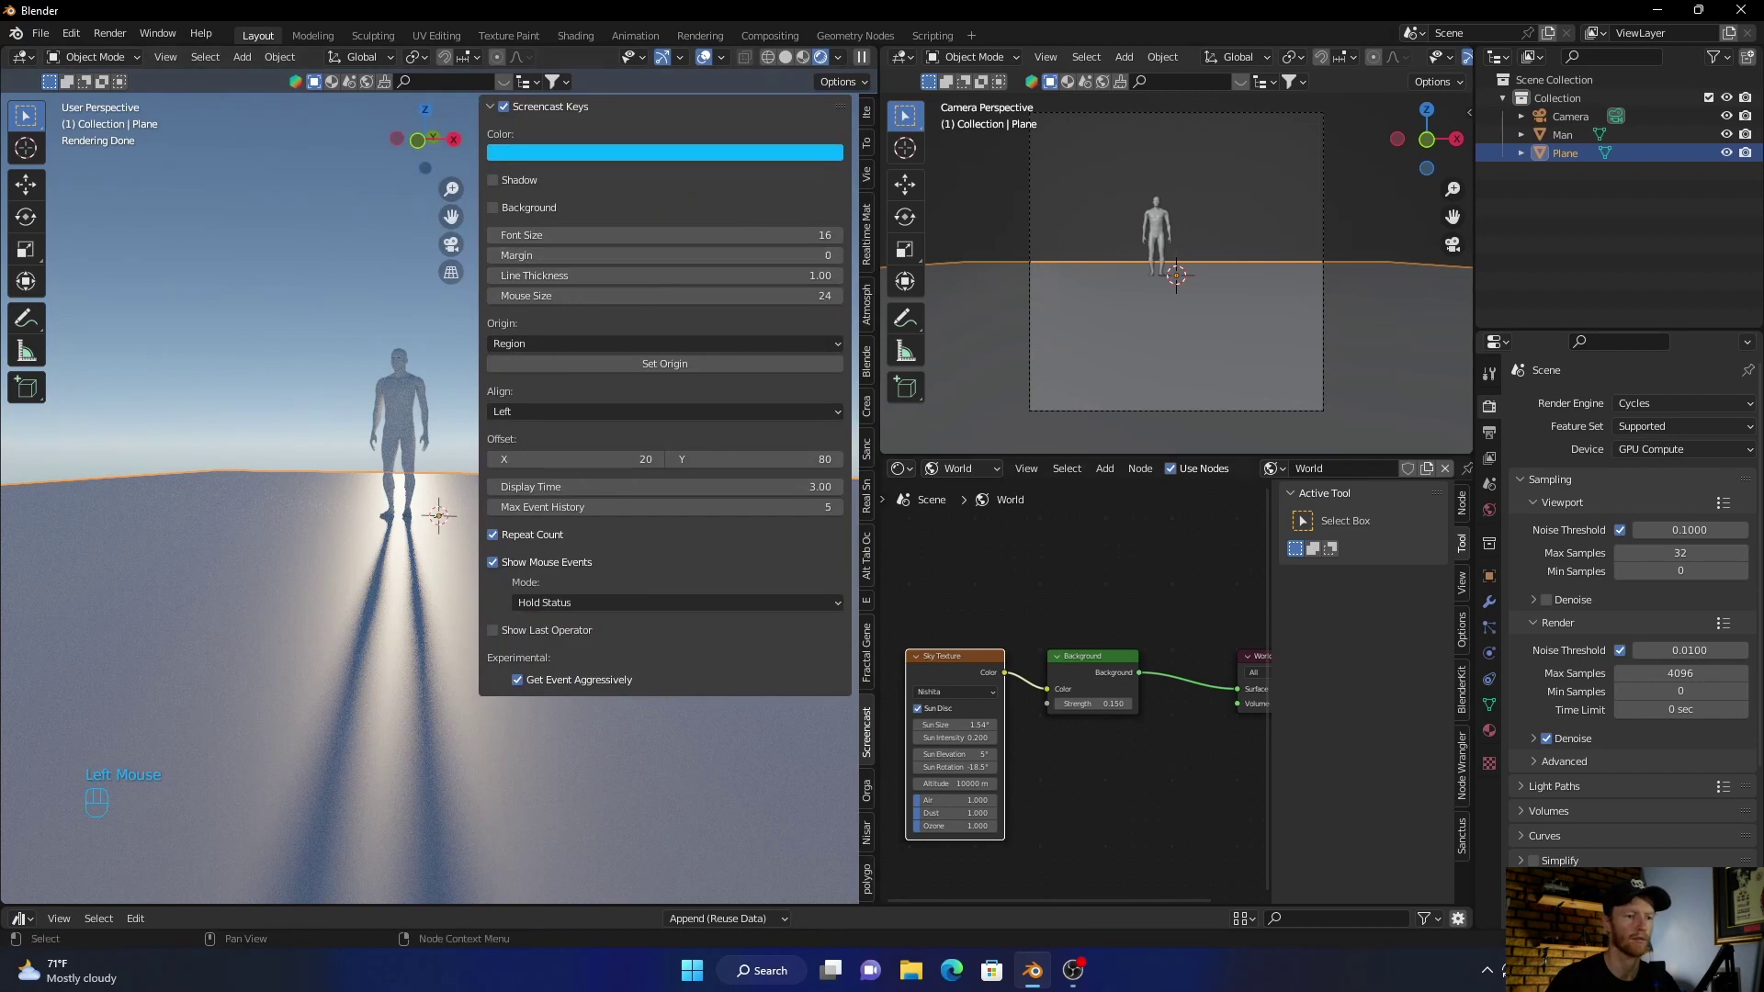
{"action": "left_click_drag", "start_coordinate": [1046, 688], "coordinate": [1006, 699]}
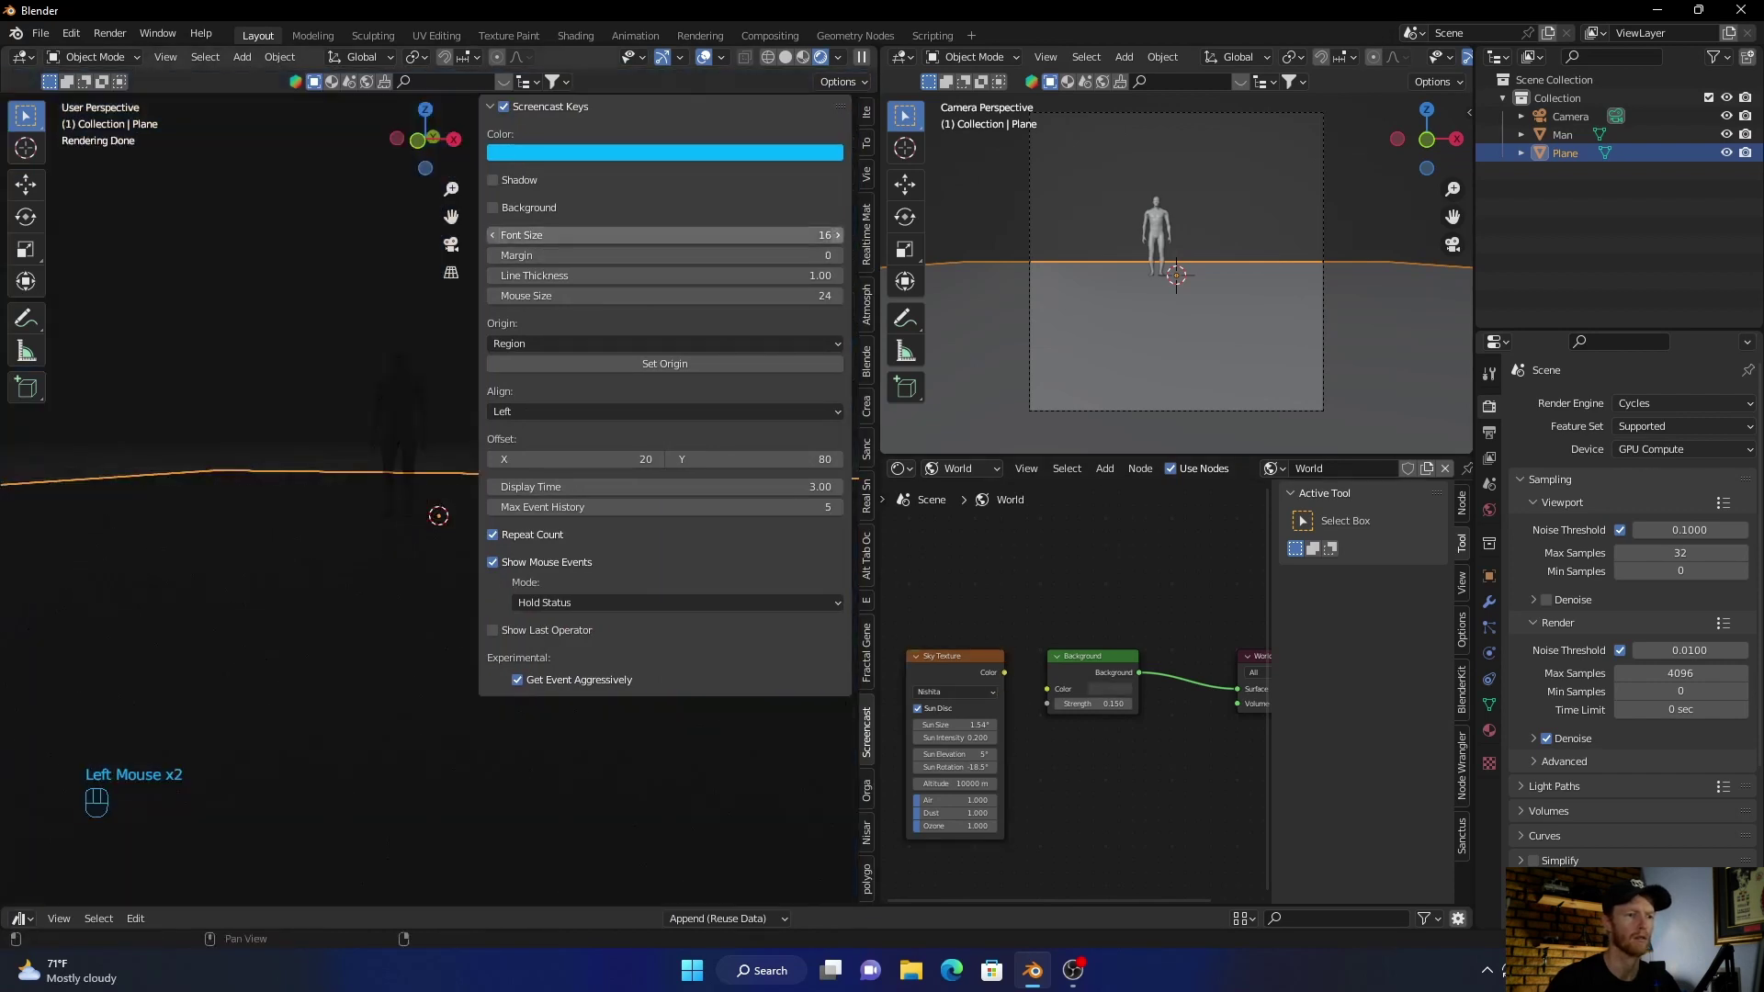
{"action": "left_click", "coordinate": [867, 303]}
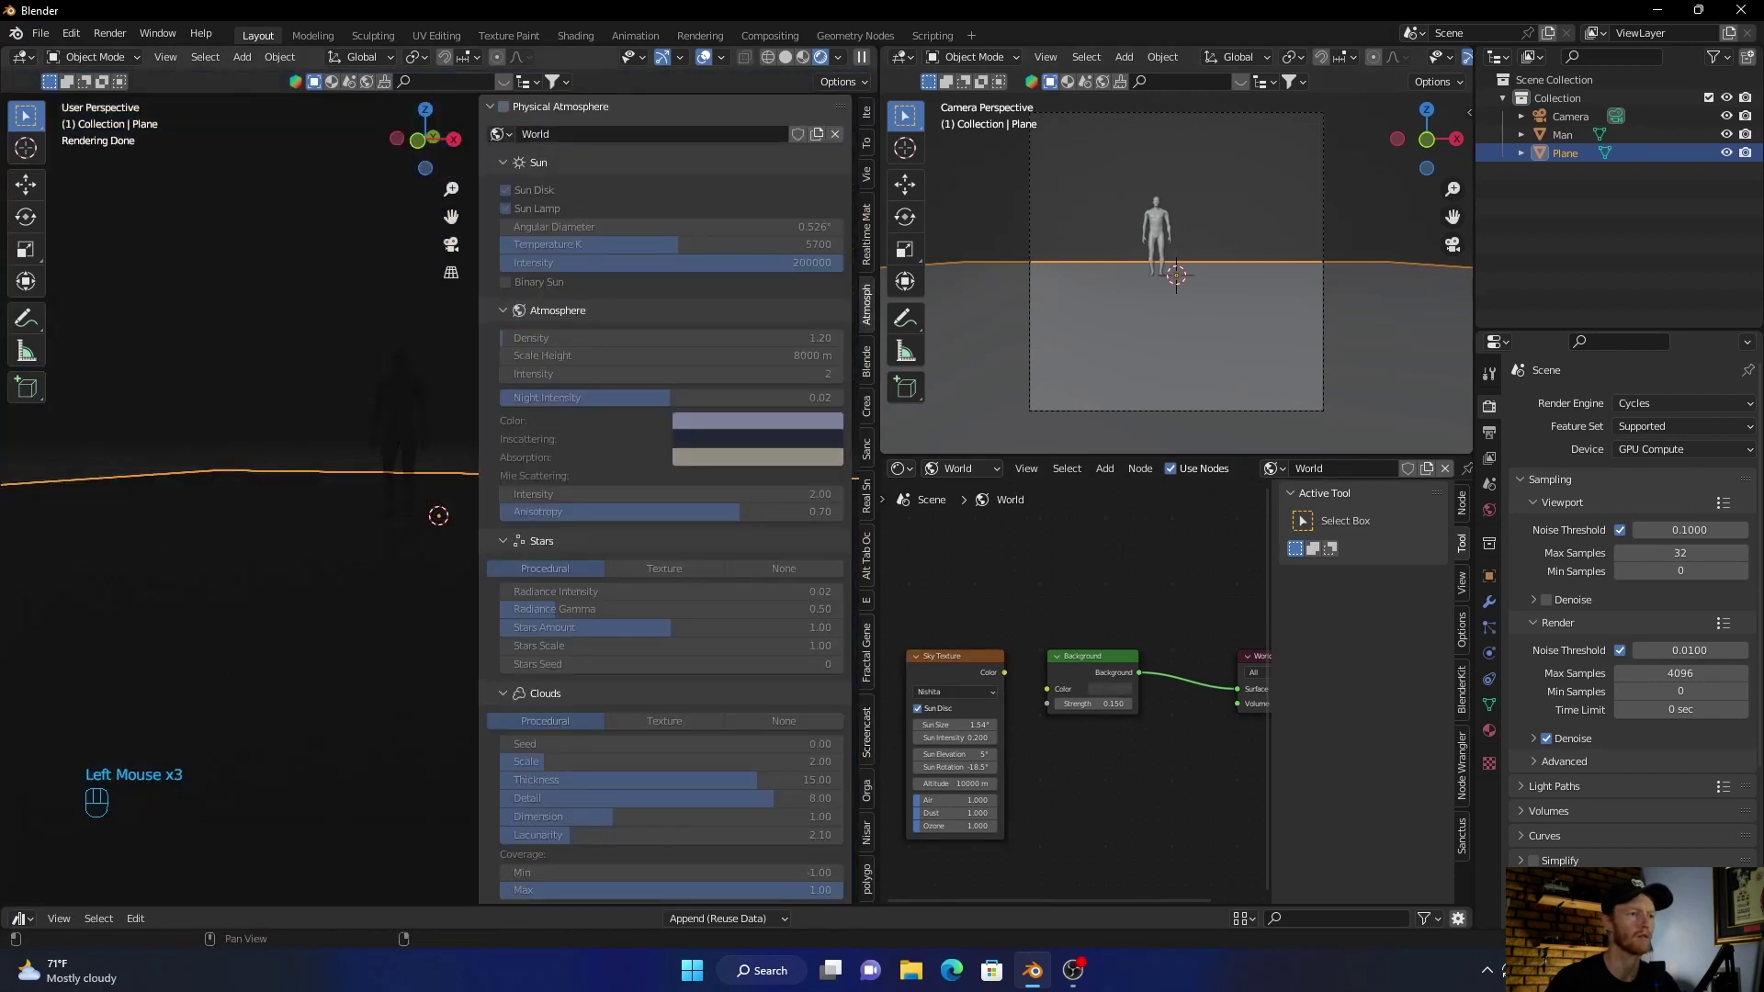
{"action": "left_click", "coordinate": [503, 107]}
{"action": "left_click_drag", "start_coordinate": [479, 367], "coordinate": [875, 368]}
{"action": "middle_click_drag", "start_coordinate": [551, 386], "coordinate": [621, 381]}
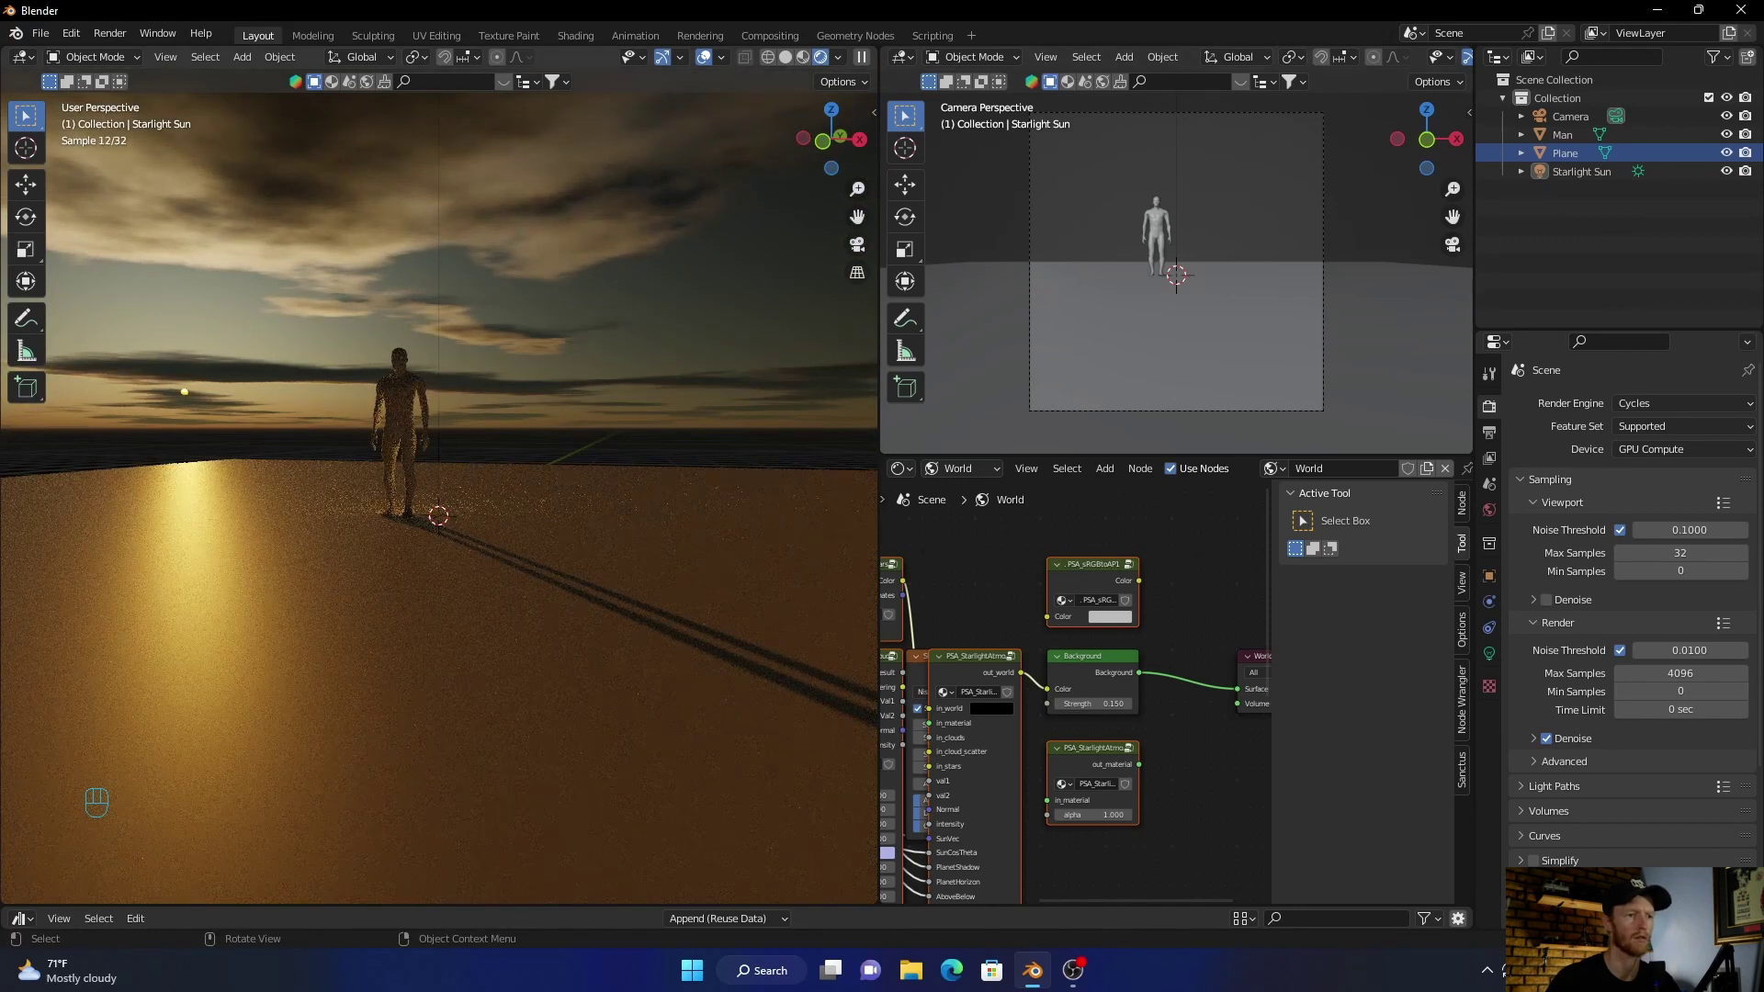
Step: Set the Physical Atmosphere sun's vertical rotation to 50° and inspect the lighting and shadow around the man
{"action": "left_click", "coordinate": [874, 112]}
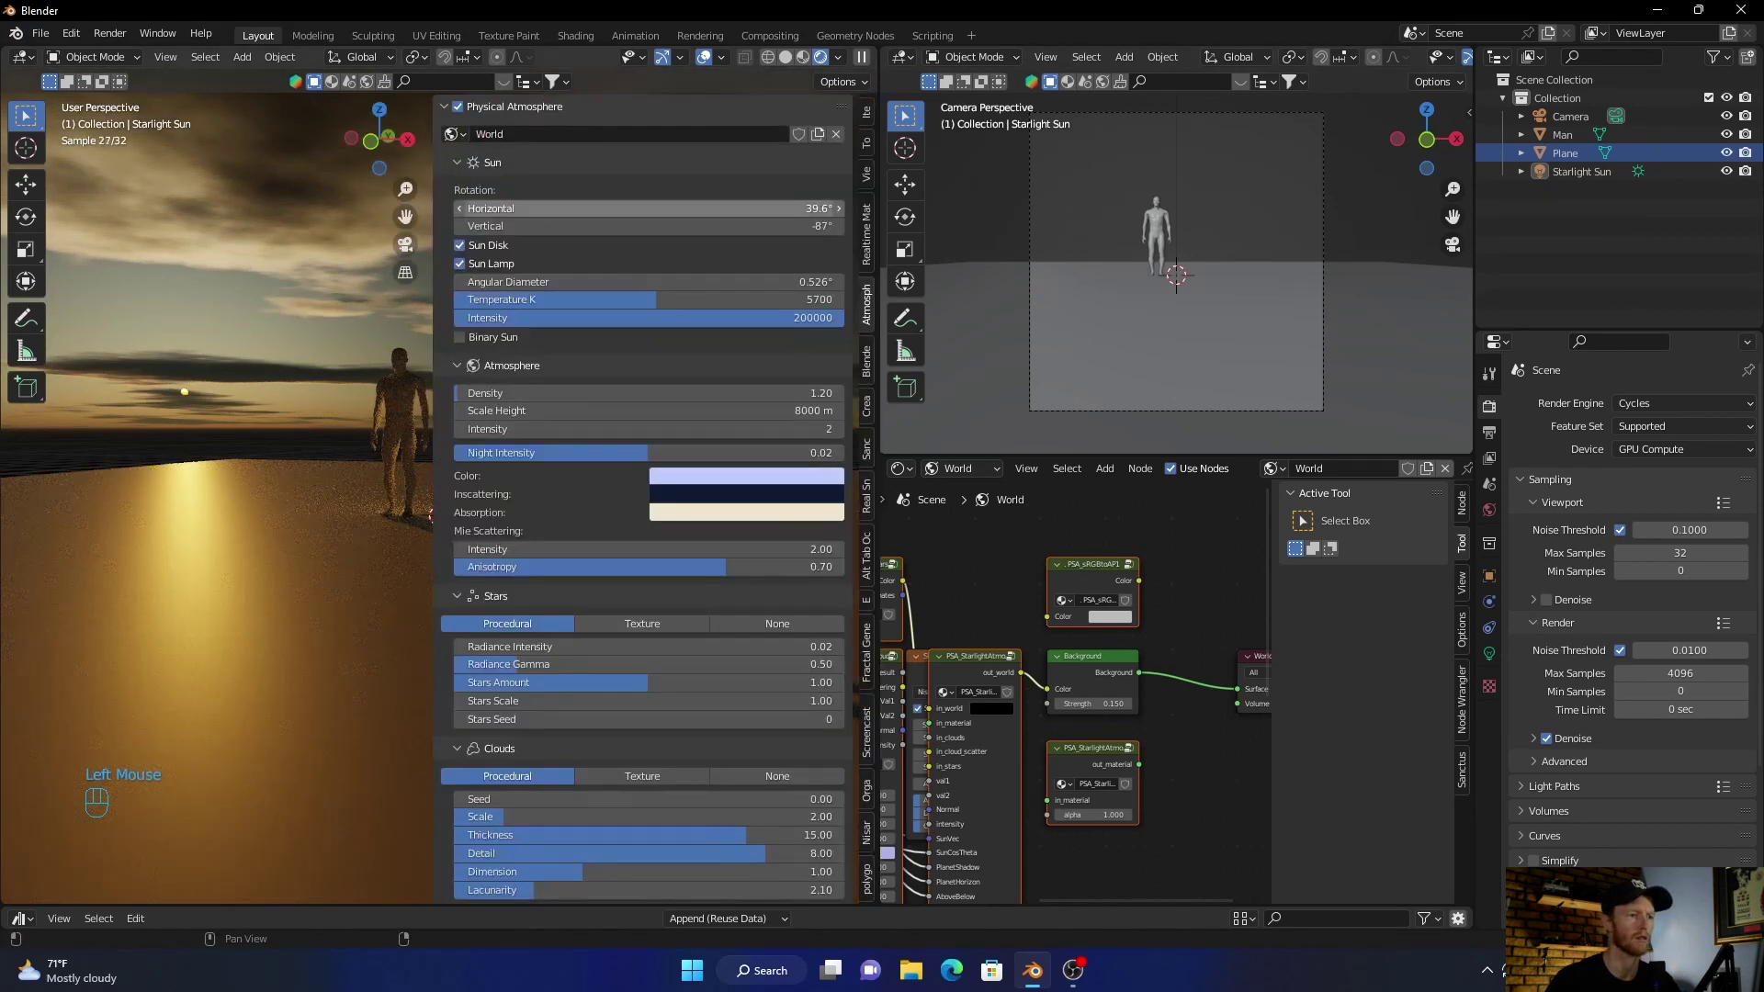
{"action": "double_click", "coordinate": [643, 226]}
{"action": "type", "text": "50"}
{"action": "key", "text": "Return"}
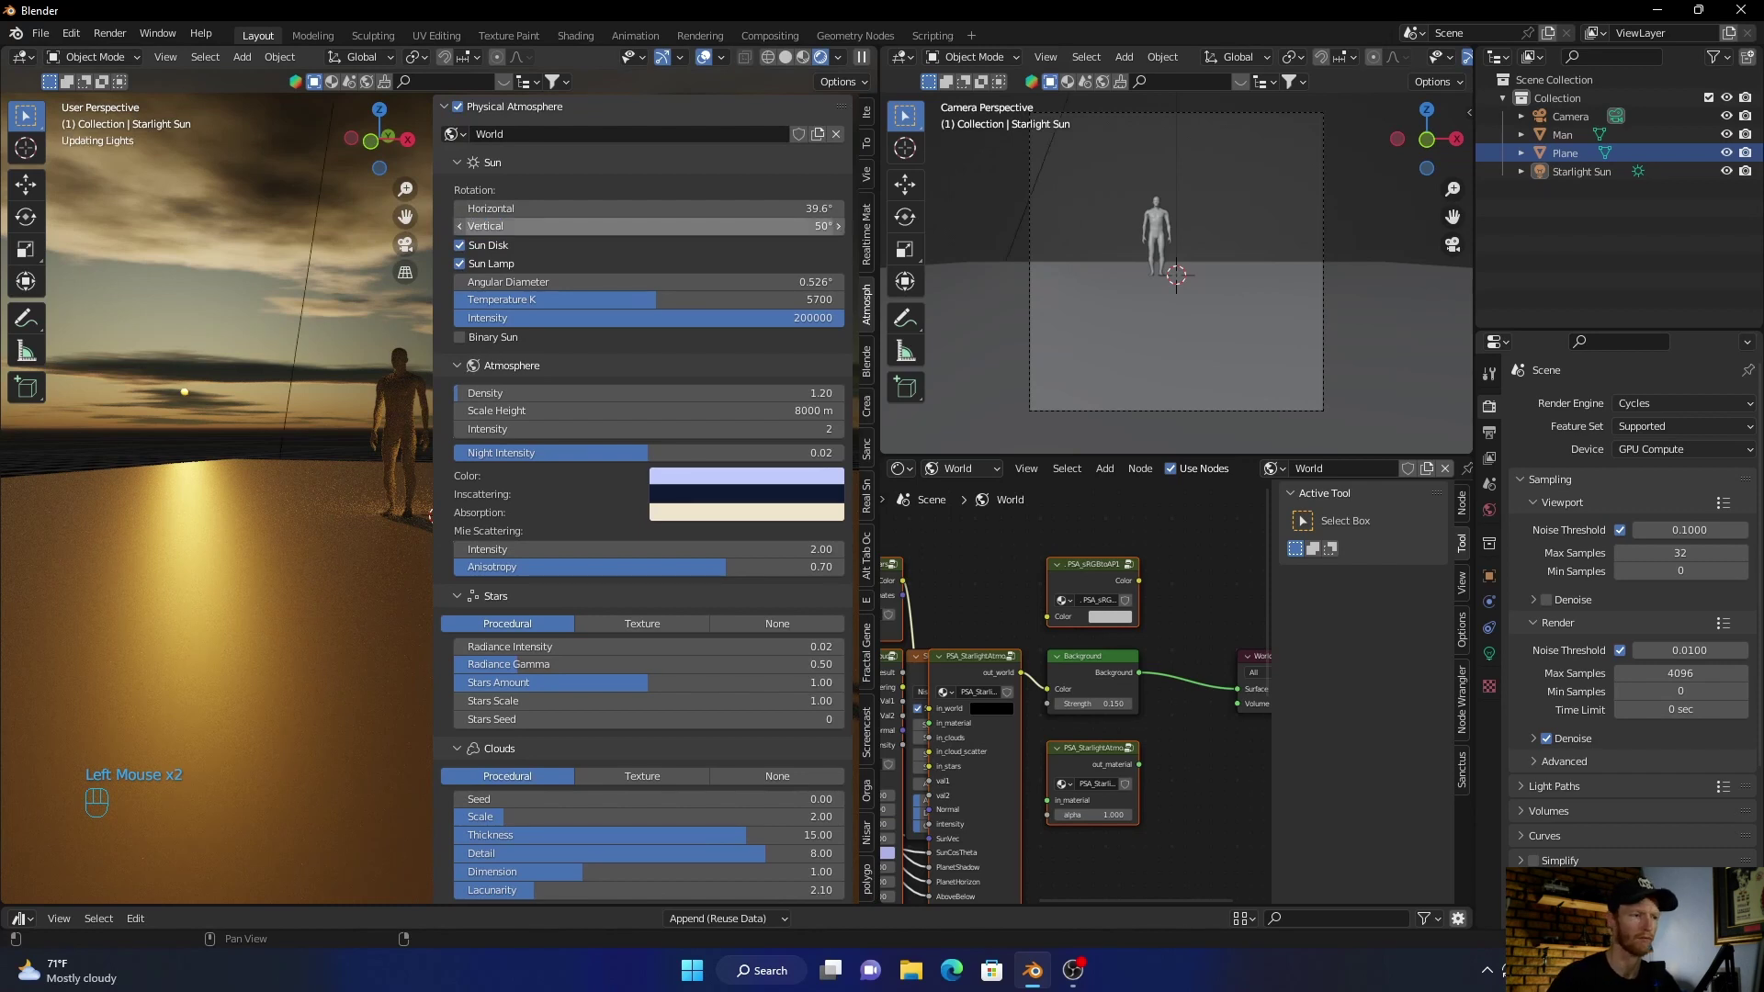
{"action": "left_click_drag", "start_coordinate": [433, 496], "coordinate": [858, 496]}
{"action": "middle_click_drag", "start_coordinate": [475, 446], "coordinate": [271, 441]}
{"action": "middle_click_drag", "start_coordinate": [643, 551], "coordinate": [501, 551]}
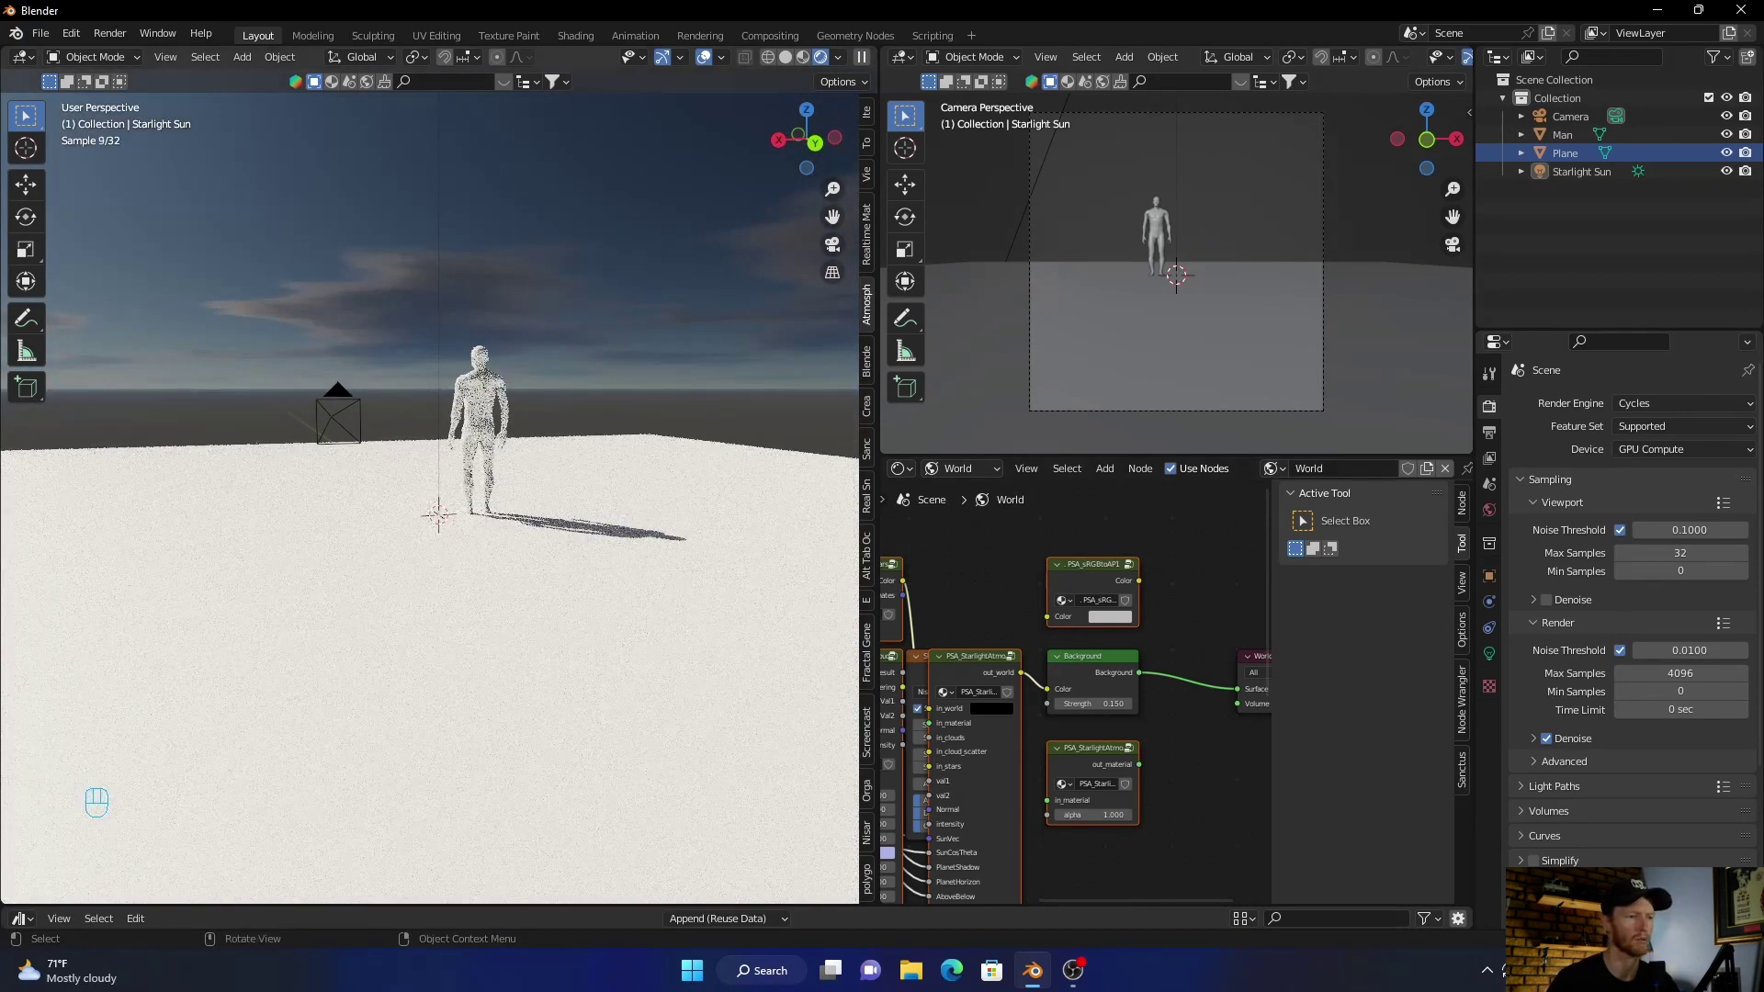